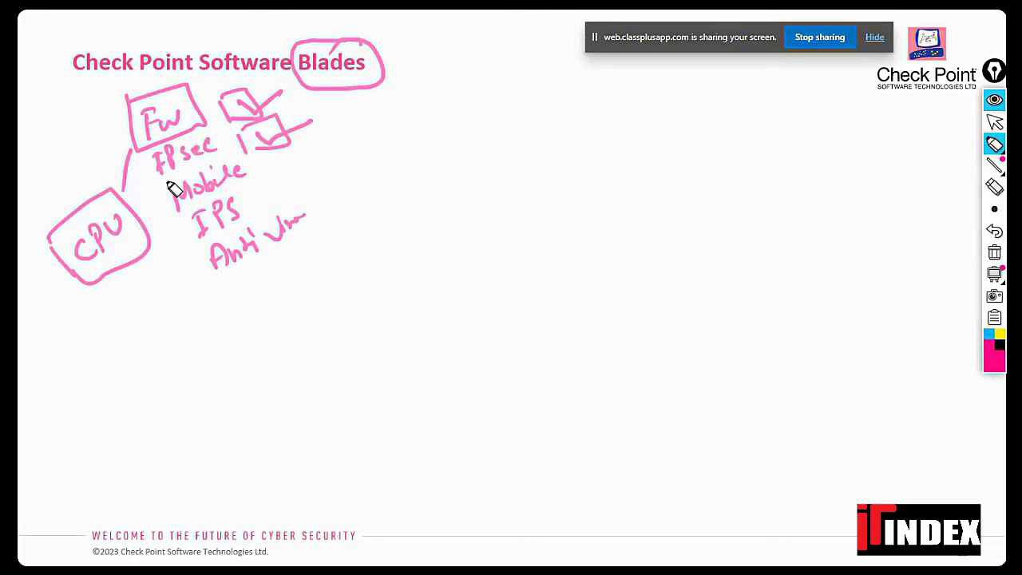
- Clear the ink from the Software Blades slide and ready a pink pen for annotating the lab topology image in Photos
{"action": "left_click", "coordinate": [996, 255]}
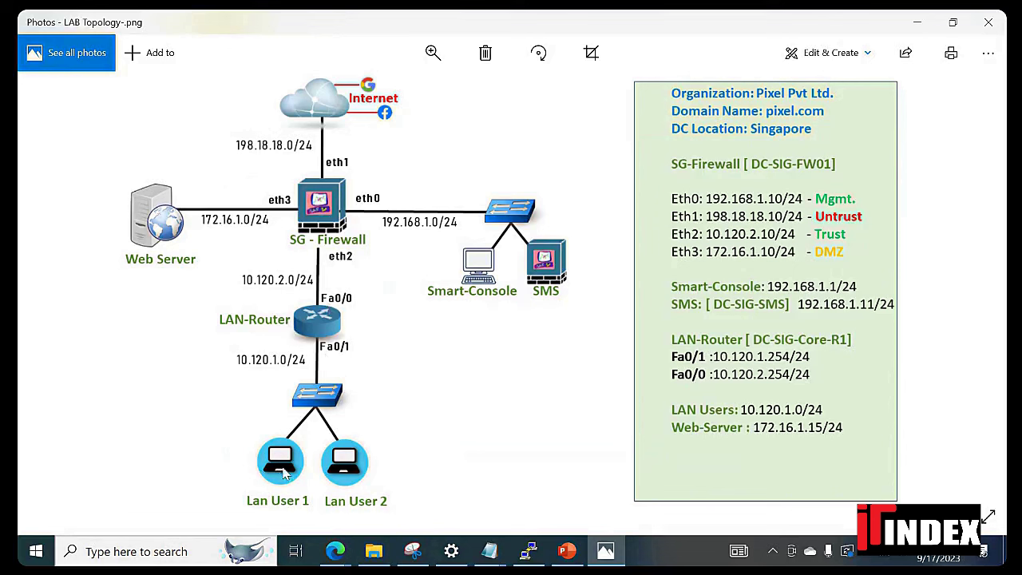
{"action": "key", "text": "ctrl+shift+h"}
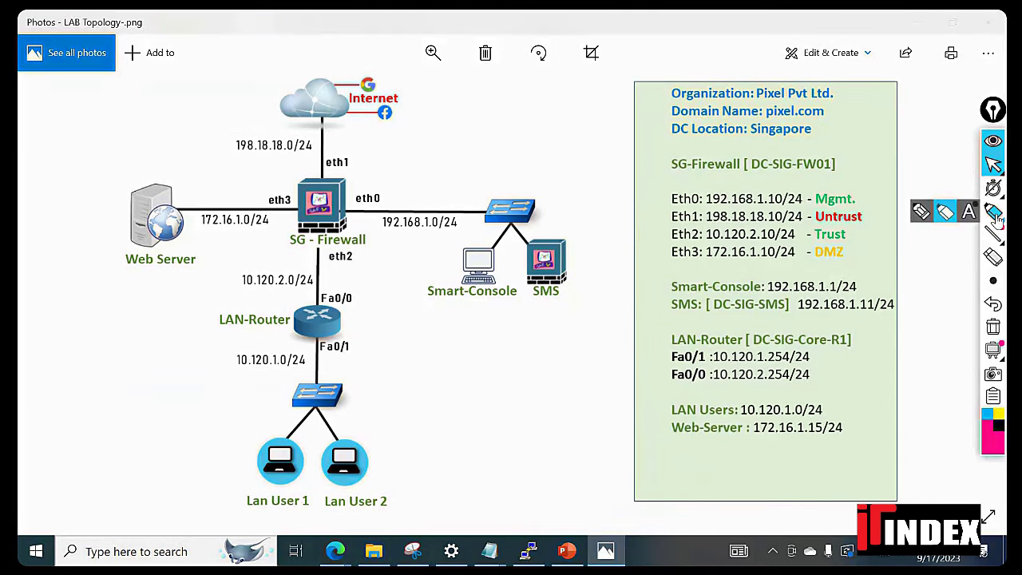
{"action": "left_click", "coordinate": [997, 416]}
{"action": "left_click", "coordinate": [991, 427]}
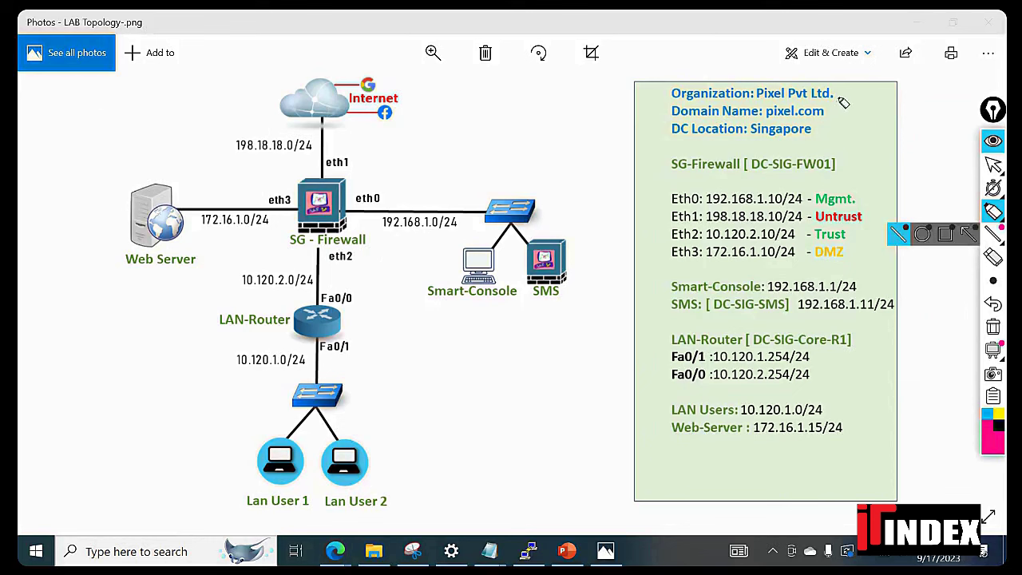
- Mark the domain name and DC location, underline DC-SIG-FW01, and tick the Eth0 Mgmt. entry in the green details box
{"action": "left_click", "coordinate": [813, 134]}
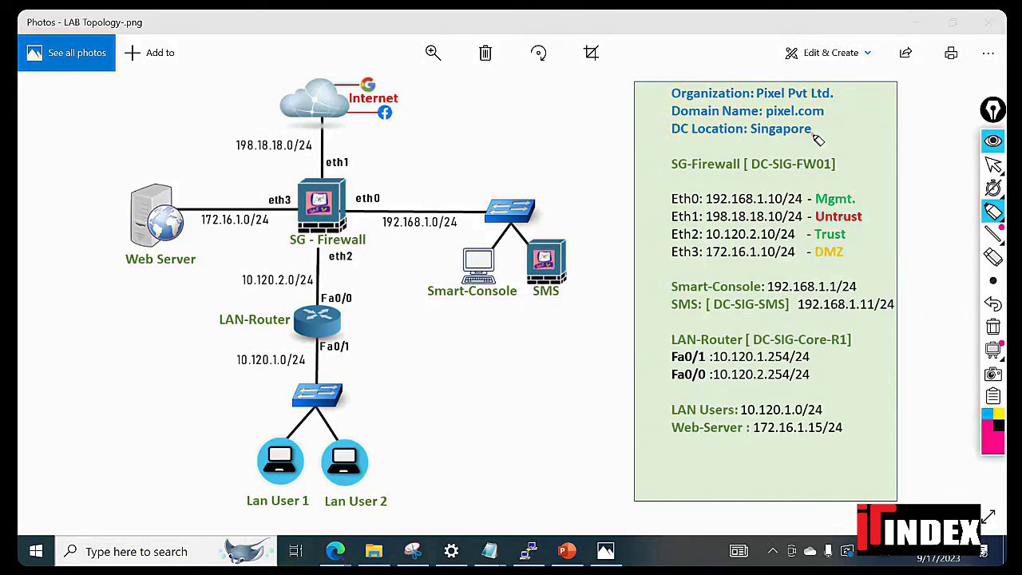
{"action": "left_click", "coordinate": [828, 112]}
{"action": "left_click_drag", "start_coordinate": [828, 113], "coordinate": [838, 112]}
{"action": "left_click", "coordinate": [775, 175]}
{"action": "left_click_drag", "start_coordinate": [775, 171], "coordinate": [808, 167]}
{"action": "left_click_drag", "start_coordinate": [859, 197], "coordinate": [872, 192]}
- Draw arrows from SMS to the 192.168.1.0/24 link and from Smart-Console to SMS in the topology
{"action": "mouse_move", "coordinate": [570, 238]}
{"action": "left_mouse_down"}
{"action": "mouse_move", "coordinate": [524, 190]}
{"action": "mouse_move", "coordinate": [429, 202]}
{"action": "mouse_move", "coordinate": [455, 215]}
{"action": "left_mouse_up"}
{"action": "left_click", "coordinate": [429, 182]}
{"action": "left_click_drag", "start_coordinate": [485, 304], "coordinate": [550, 319]}
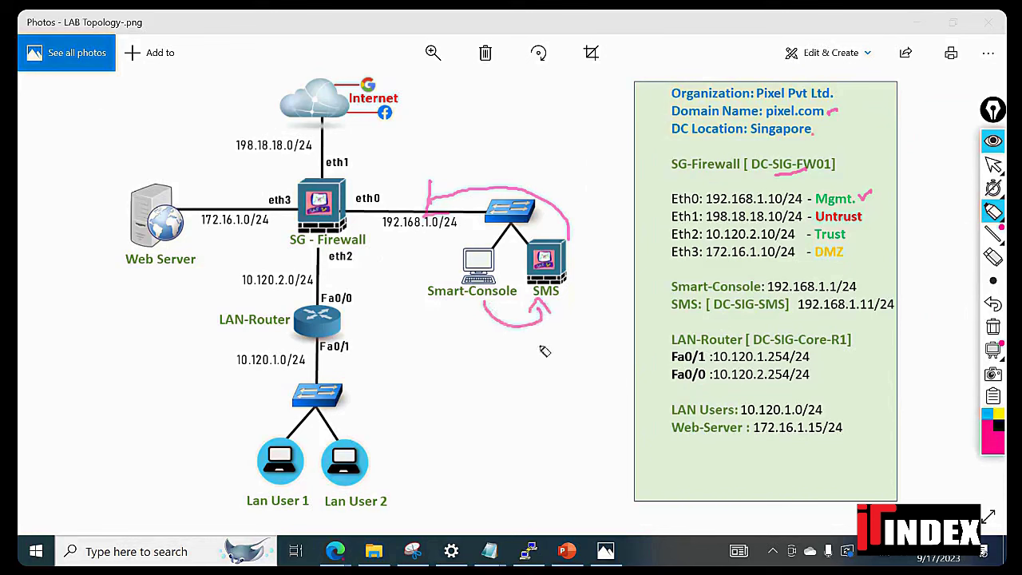
- Circle eth0 and label it Mgmt, and handwrite HW with a boxed MGMT on a line from SG-Firewall
{"action": "mouse_move", "coordinate": [369, 191]}
{"action": "left_mouse_down"}
{"action": "mouse_move", "coordinate": [354, 202]}
{"action": "mouse_move", "coordinate": [388, 197]}
{"action": "mouse_move", "coordinate": [365, 204]}
{"action": "mouse_move", "coordinate": [412, 160]}
{"action": "mouse_move", "coordinate": [441, 163]}
{"action": "mouse_move", "coordinate": [460, 141]}
{"action": "mouse_move", "coordinate": [451, 151]}
{"action": "left_mouse_up"}
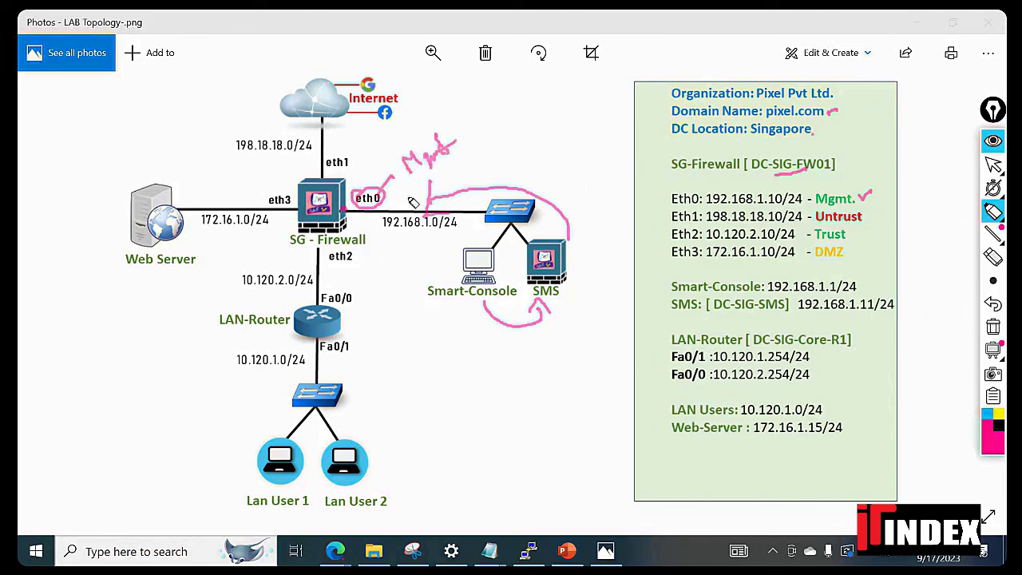
{"action": "mouse_move", "coordinate": [349, 174]}
{"action": "left_mouse_down"}
{"action": "mouse_move", "coordinate": [424, 111]}
{"action": "mouse_move", "coordinate": [470, 112]}
{"action": "mouse_move", "coordinate": [496, 86]}
{"action": "mouse_move", "coordinate": [501, 113]}
{"action": "left_mouse_up"}
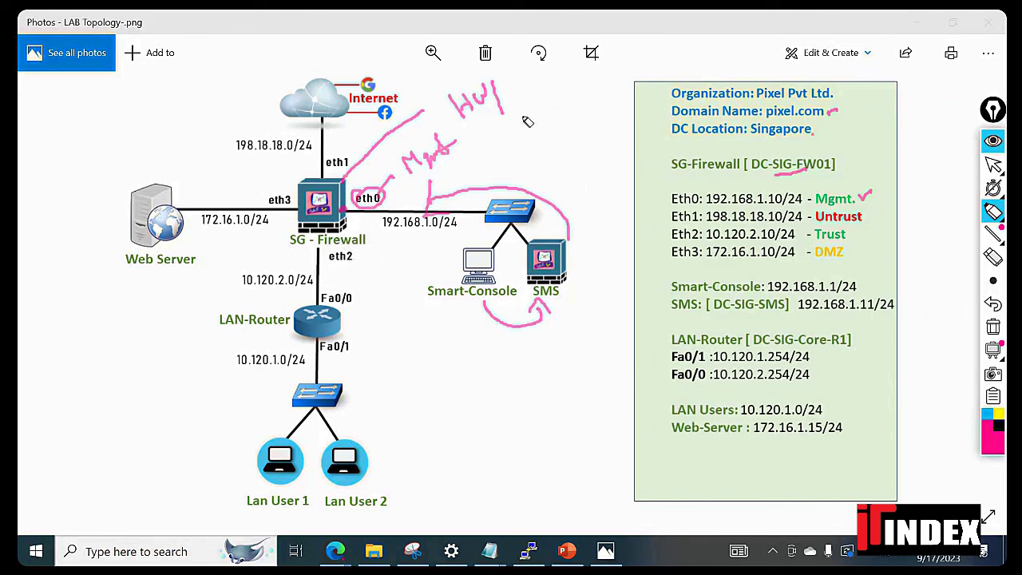
{"action": "mouse_move", "coordinate": [494, 140]}
{"action": "left_mouse_down"}
{"action": "mouse_move", "coordinate": [501, 153]}
{"action": "mouse_move", "coordinate": [523, 138]}
{"action": "mouse_move", "coordinate": [527, 149]}
{"action": "mouse_move", "coordinate": [551, 118]}
{"action": "left_mouse_up"}
{"action": "mouse_move", "coordinate": [505, 159]}
{"action": "left_mouse_down"}
{"action": "mouse_move", "coordinate": [484, 164]}
{"action": "mouse_move", "coordinate": [537, 102]}
{"action": "mouse_move", "coordinate": [565, 116]}
{"action": "mouse_move", "coordinate": [515, 177]}
{"action": "mouse_move", "coordinate": [499, 170]}
{"action": "left_mouse_up"}
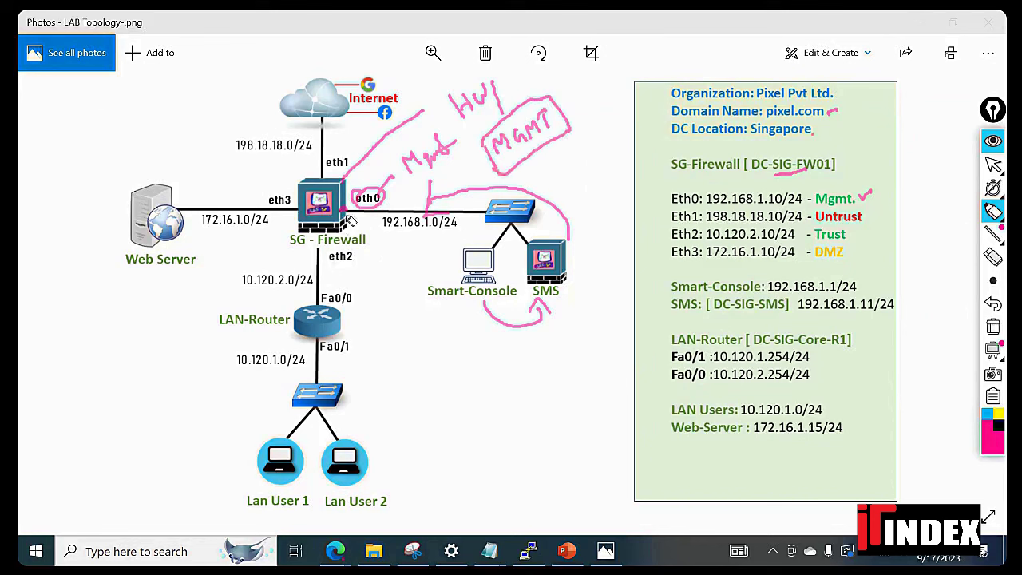
- Draw arrows linking SG-Firewall to Smart-Console and to a handwritten address 192.168.1.1/24 beside the LAN users
{"action": "mouse_move", "coordinate": [354, 220]}
{"action": "left_mouse_down"}
{"action": "mouse_move", "coordinate": [467, 259]}
{"action": "mouse_move", "coordinate": [454, 248]}
{"action": "mouse_move", "coordinate": [464, 269]}
{"action": "left_mouse_up"}
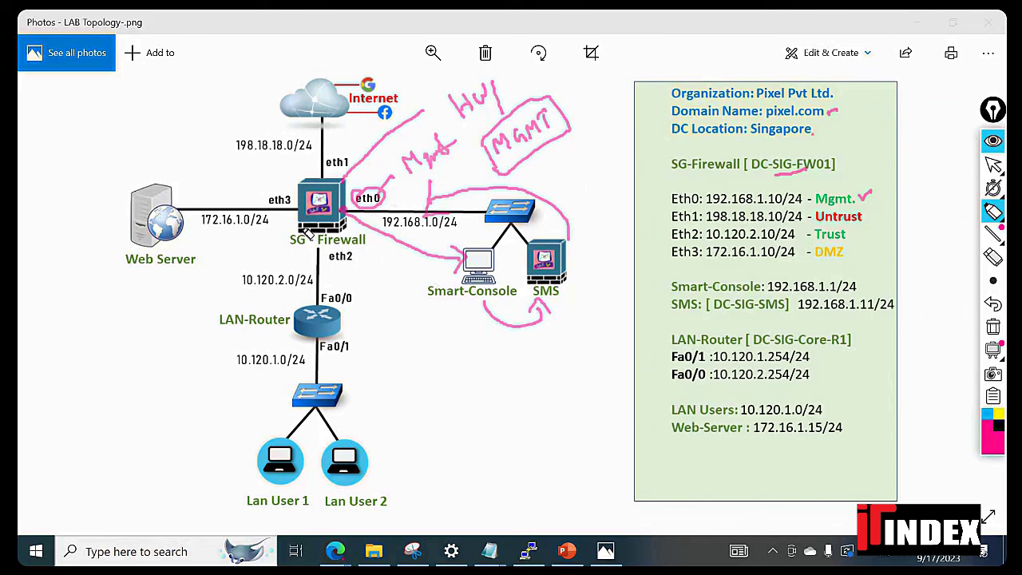
{"action": "left_click_drag", "start_coordinate": [302, 226], "coordinate": [244, 289]}
{"action": "left_click_drag", "start_coordinate": [214, 334], "coordinate": [131, 367]}
{"action": "mouse_move", "coordinate": [57, 437]}
{"action": "left_mouse_down"}
{"action": "mouse_move", "coordinate": [59, 458]}
{"action": "mouse_move", "coordinate": [71, 445]}
{"action": "mouse_move", "coordinate": [102, 449]}
{"action": "mouse_move", "coordinate": [116, 427]}
{"action": "mouse_move", "coordinate": [143, 418]}
{"action": "mouse_move", "coordinate": [162, 437]}
{"action": "mouse_move", "coordinate": [198, 414]}
{"action": "left_mouse_up"}
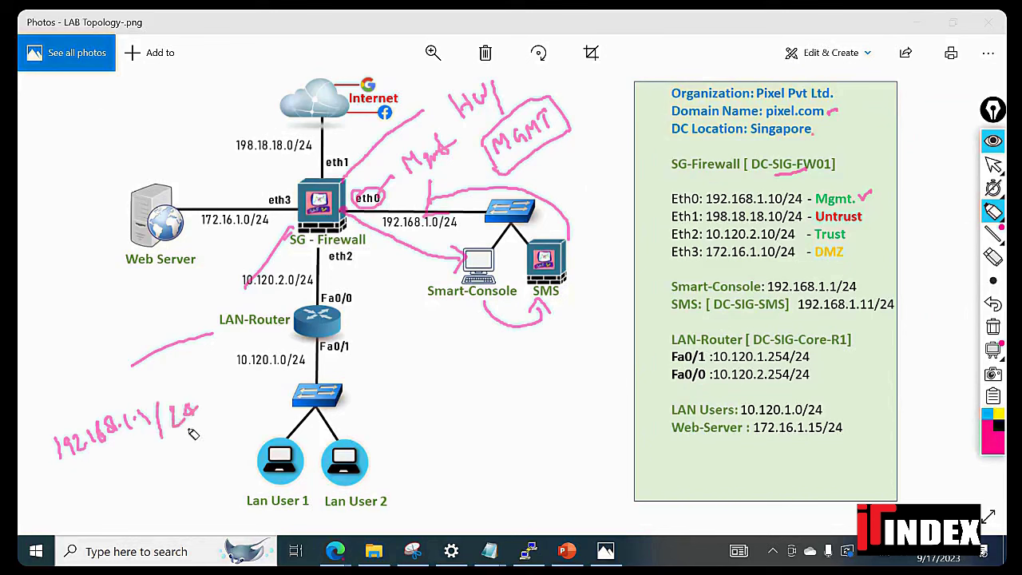
- Handwrite VM under the handwritten 192.168.1.1/24 address and cross the address out
{"action": "left_click_drag", "start_coordinate": [93, 488], "coordinate": [222, 414]}
{"action": "mouse_move", "coordinate": [154, 470]}
{"action": "left_mouse_down"}
{"action": "mouse_move", "coordinate": [190, 461]}
{"action": "mouse_move", "coordinate": [195, 472]}
{"action": "mouse_move", "coordinate": [205, 455]}
{"action": "left_mouse_up"}
{"action": "left_click_drag", "start_coordinate": [172, 397], "coordinate": [108, 495]}
{"action": "left_click_drag", "start_coordinate": [86, 405], "coordinate": [206, 452]}
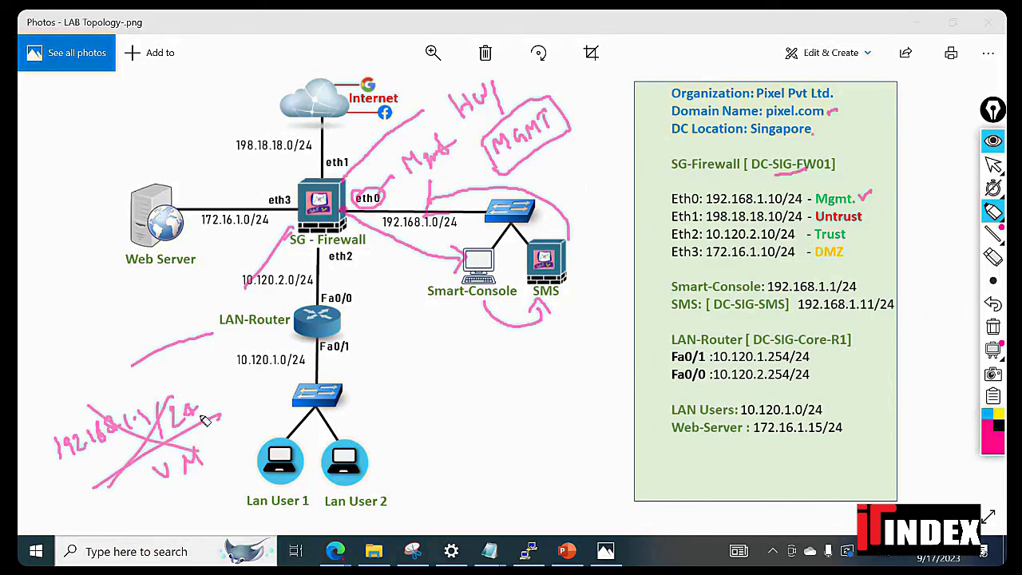
{"action": "left_click_drag", "start_coordinate": [535, 126], "coordinate": [515, 163]}
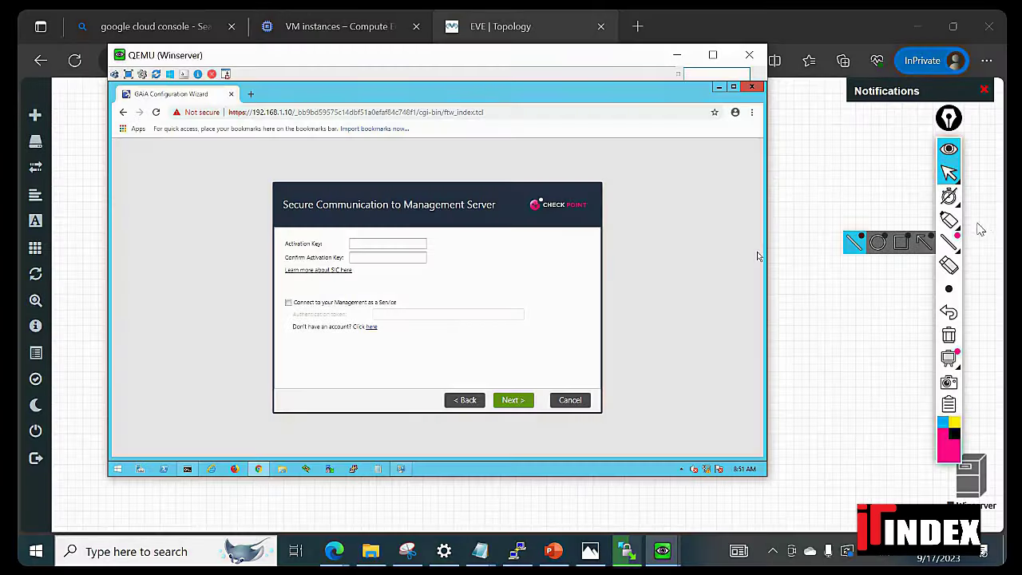
- In the Gaia configuration wizard, label the Activation Key fields SIC with the pen and sketch three boxes beside them
{"action": "left_click", "coordinate": [948, 222]}
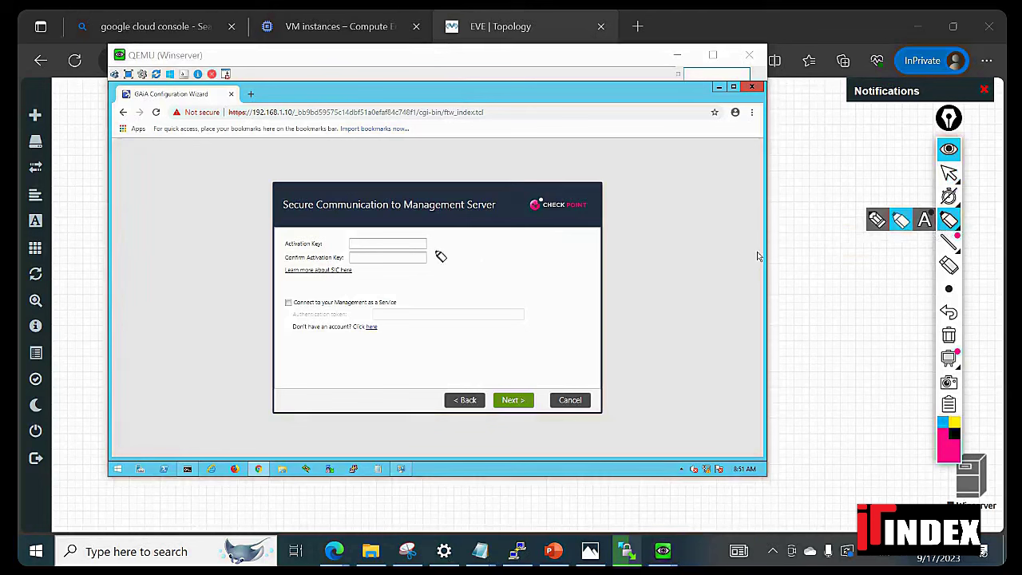
{"action": "mouse_move", "coordinate": [441, 257]}
{"action": "left_mouse_down"}
{"action": "mouse_move", "coordinate": [481, 244]}
{"action": "mouse_move", "coordinate": [495, 251]}
{"action": "left_mouse_up"}
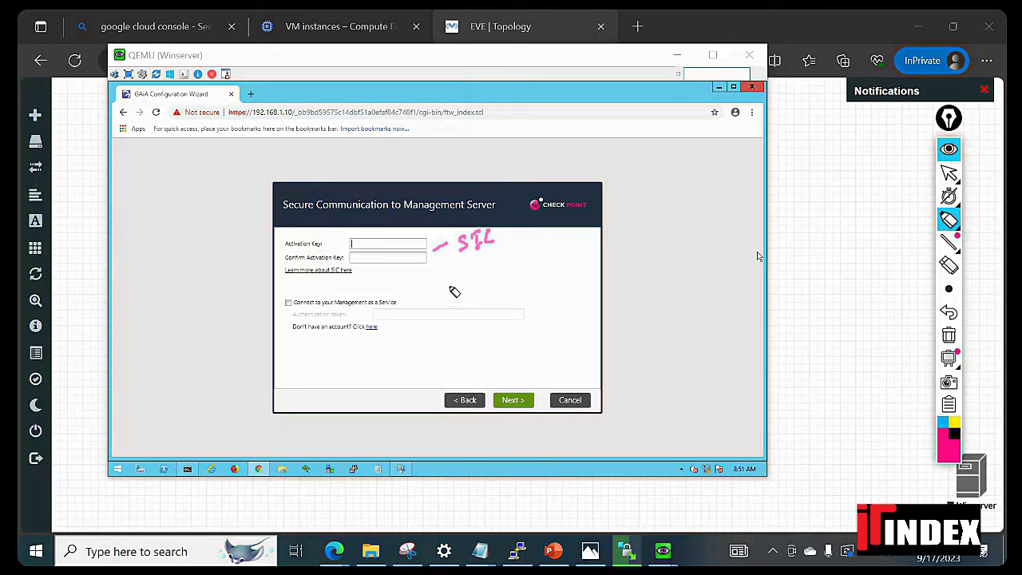
{"action": "mouse_move", "coordinate": [454, 293]}
{"action": "left_mouse_down"}
{"action": "mouse_move", "coordinate": [471, 274]}
{"action": "mouse_move", "coordinate": [467, 298]}
{"action": "left_mouse_up"}
{"action": "mouse_move", "coordinate": [519, 277]}
{"action": "left_mouse_down"}
{"action": "mouse_move", "coordinate": [521, 254]}
{"action": "mouse_move", "coordinate": [538, 275]}
{"action": "mouse_move", "coordinate": [553, 268]}
{"action": "left_mouse_up"}
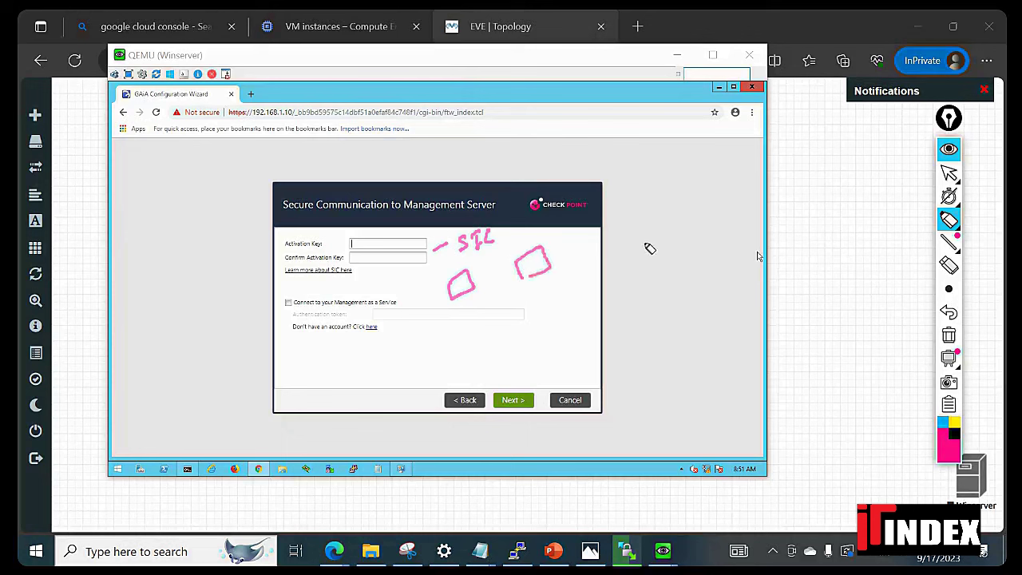
{"action": "mouse_move", "coordinate": [603, 234]}
{"action": "left_mouse_down"}
{"action": "mouse_move", "coordinate": [609, 264]}
{"action": "mouse_move", "coordinate": [629, 256]}
{"action": "mouse_move", "coordinate": [607, 263]}
{"action": "left_mouse_up"}
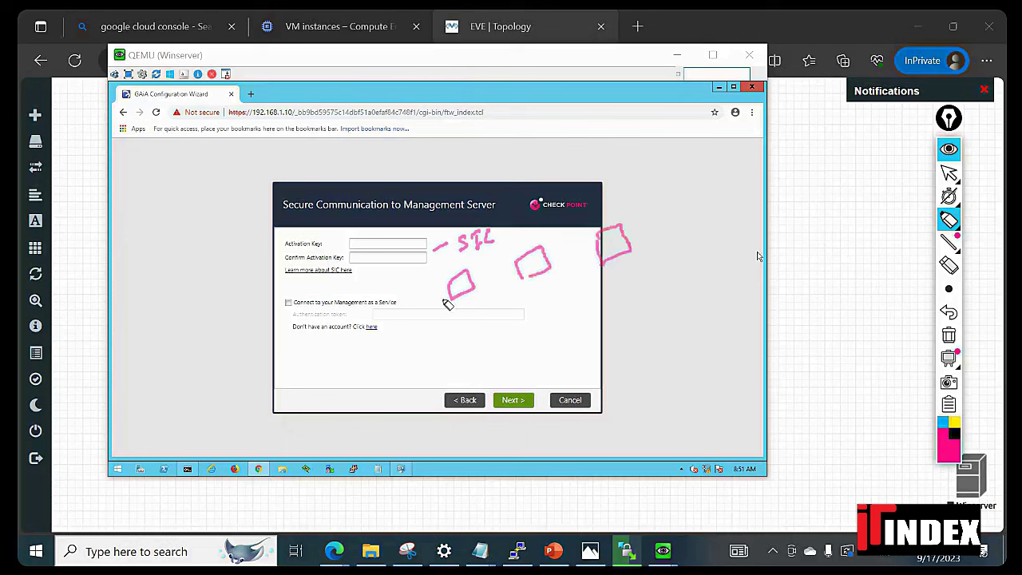
- Label the three sketched boxes SG, SMS and SC, each joined to its box by a short line
{"action": "mouse_move", "coordinate": [464, 300]}
{"action": "left_mouse_down"}
{"action": "mouse_move", "coordinate": [463, 345]}
{"action": "mouse_move", "coordinate": [487, 341]}
{"action": "left_mouse_up"}
{"action": "mouse_move", "coordinate": [542, 280]}
{"action": "left_mouse_down"}
{"action": "mouse_move", "coordinate": [550, 324]}
{"action": "mouse_move", "coordinate": [570, 315]}
{"action": "mouse_move", "coordinate": [578, 323]}
{"action": "left_mouse_up"}
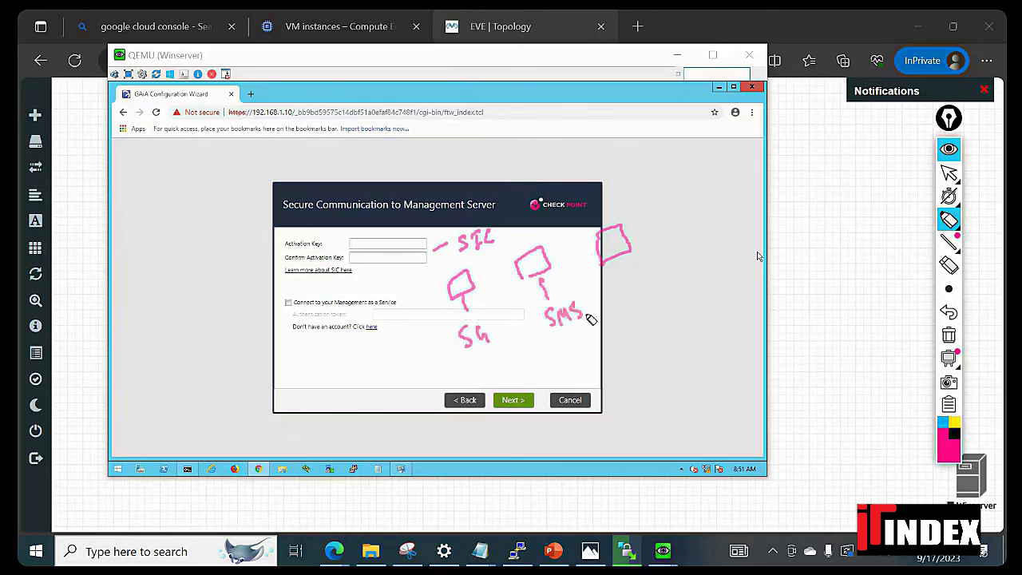
{"action": "mouse_move", "coordinate": [623, 259]}
{"action": "left_mouse_down"}
{"action": "mouse_move", "coordinate": [634, 285]}
{"action": "mouse_move", "coordinate": [626, 303]}
{"action": "mouse_move", "coordinate": [649, 299]}
{"action": "left_mouse_up"}
{"action": "left_click_drag", "start_coordinate": [543, 284], "coordinate": [546, 302]}
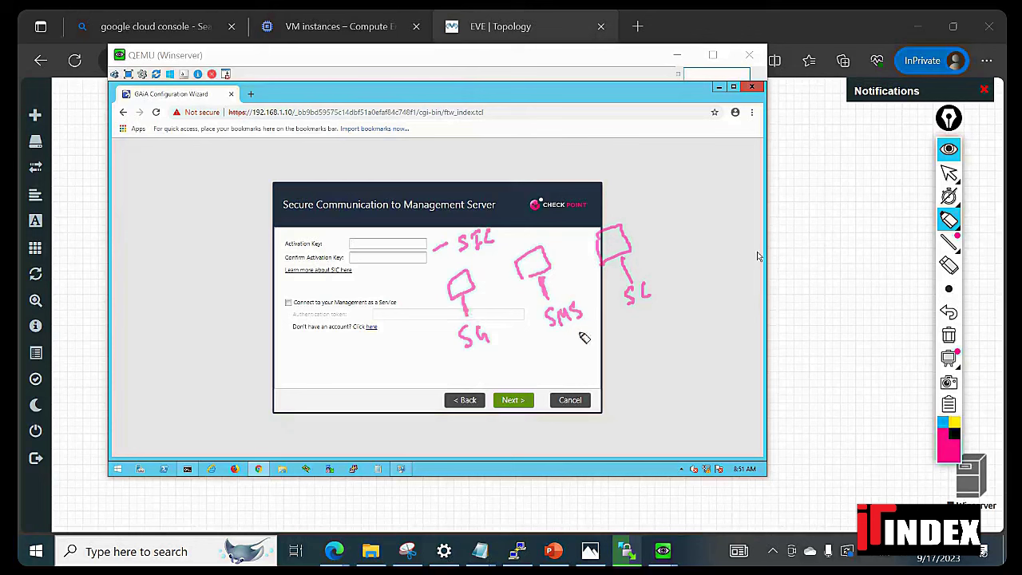
- Circle SG and SMS, connect them through a circled SIC, and annotate the connection with OTP and Password
{"action": "mouse_move", "coordinate": [580, 308]}
{"action": "left_mouse_down"}
{"action": "mouse_move", "coordinate": [549, 304]}
{"action": "mouse_move", "coordinate": [569, 347]}
{"action": "mouse_move", "coordinate": [588, 301]}
{"action": "left_mouse_up"}
{"action": "mouse_move", "coordinate": [494, 329]}
{"action": "left_mouse_down"}
{"action": "mouse_move", "coordinate": [453, 345]}
{"action": "mouse_move", "coordinate": [487, 321]}
{"action": "left_mouse_up"}
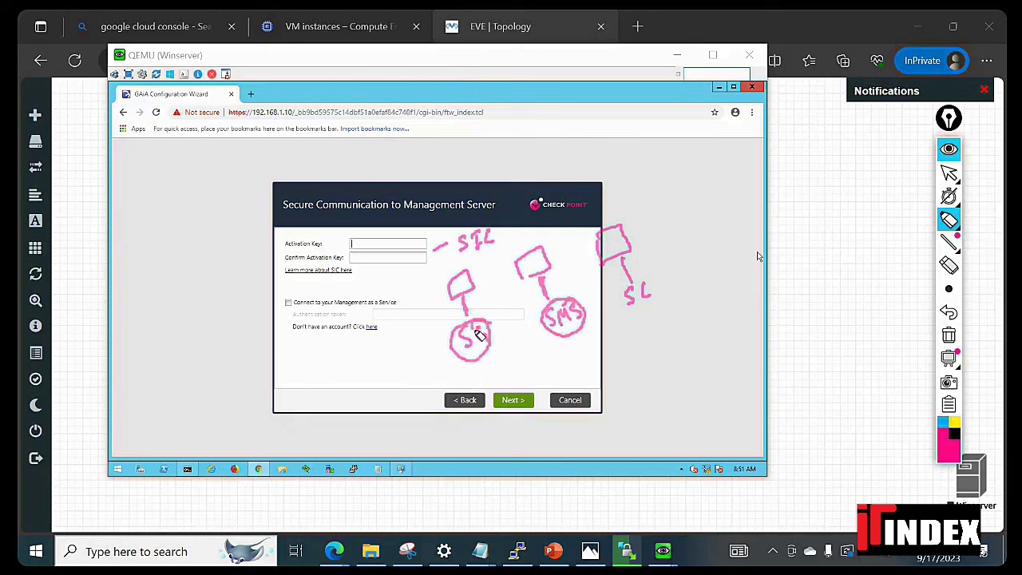
{"action": "mouse_move", "coordinate": [559, 338]}
{"action": "left_mouse_down"}
{"action": "mouse_move", "coordinate": [548, 354]}
{"action": "mouse_move", "coordinate": [512, 366]}
{"action": "mouse_move", "coordinate": [529, 348]}
{"action": "mouse_move", "coordinate": [589, 360]}
{"action": "mouse_move", "coordinate": [614, 343]}
{"action": "mouse_move", "coordinate": [635, 392]}
{"action": "mouse_move", "coordinate": [684, 375]}
{"action": "mouse_move", "coordinate": [706, 351]}
{"action": "mouse_move", "coordinate": [714, 365]}
{"action": "mouse_move", "coordinate": [710, 333]}
{"action": "left_mouse_up"}
{"action": "left_click", "coordinate": [614, 366]}
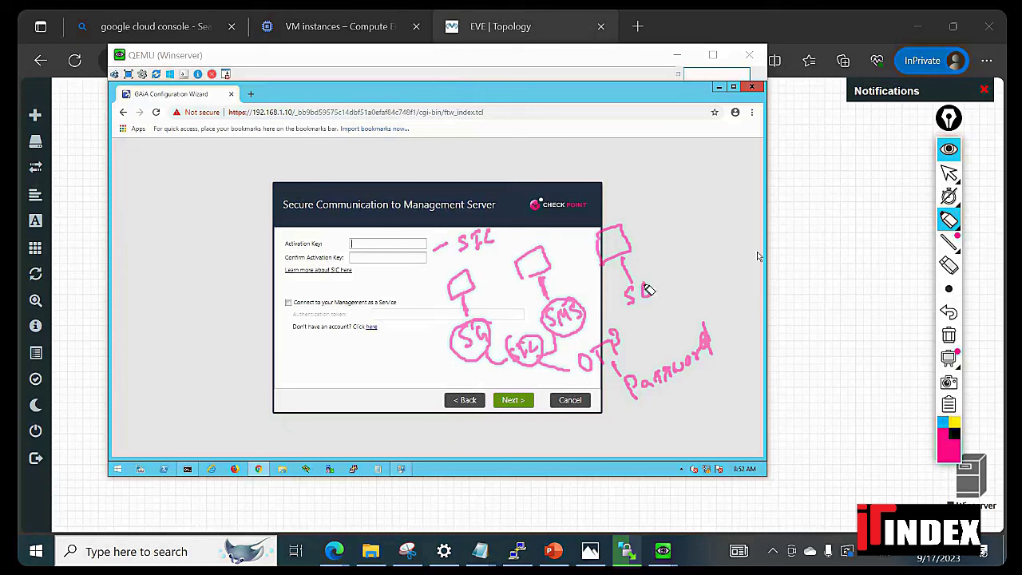
{"action": "mouse_move", "coordinate": [646, 289]}
{"action": "left_mouse_down"}
{"action": "mouse_move", "coordinate": [644, 320]}
{"action": "mouse_move", "coordinate": [617, 292]}
{"action": "mouse_move", "coordinate": [575, 295]}
{"action": "mouse_move", "coordinate": [586, 302]}
{"action": "left_mouse_up"}
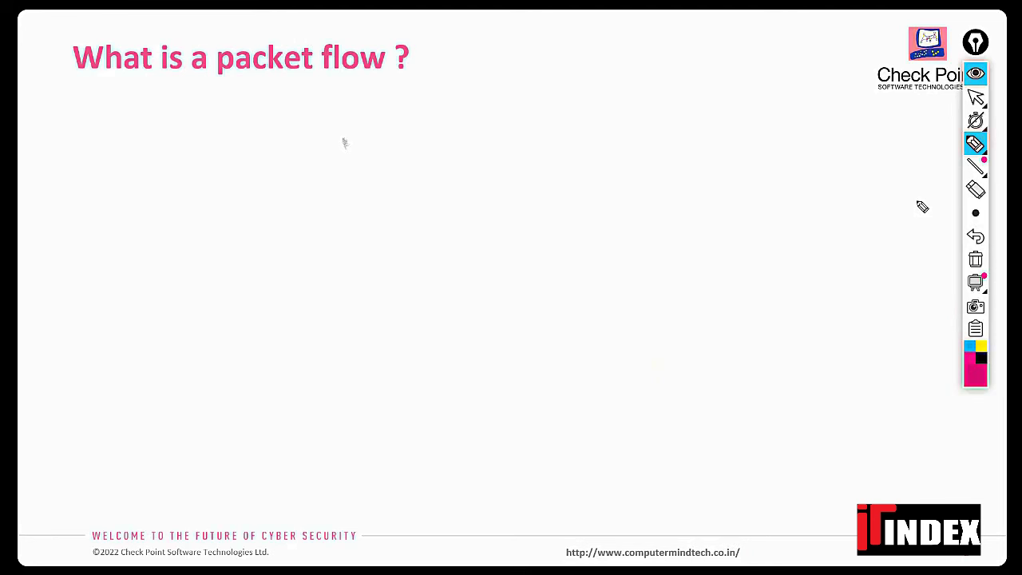
- On the packet flow slide, sketch a black circle marked R with a link line and a direction arrow on each side
{"action": "left_click", "coordinate": [981, 359]}
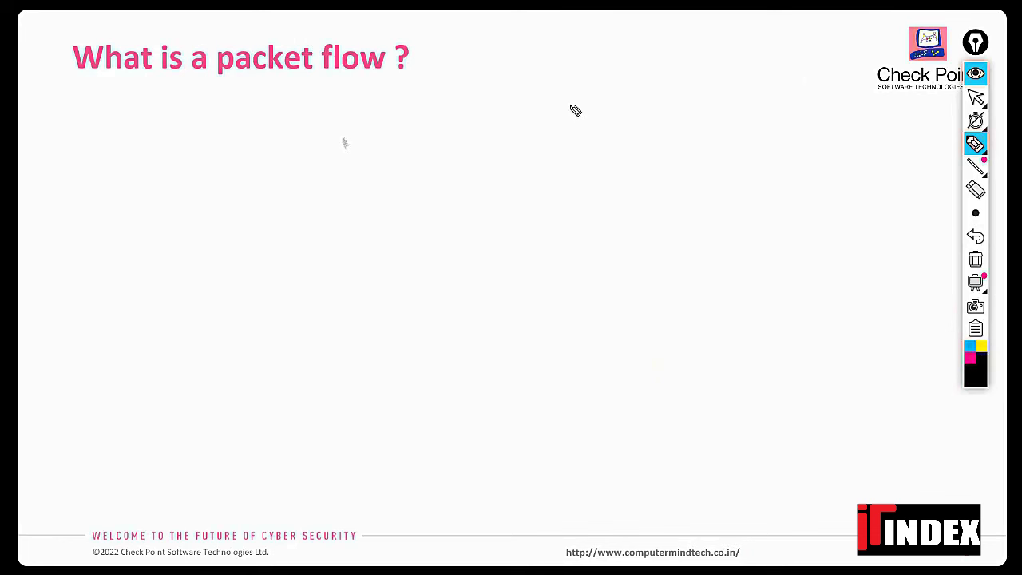
{"action": "mouse_move", "coordinate": [575, 107]}
{"action": "left_mouse_down"}
{"action": "mouse_move", "coordinate": [605, 128]}
{"action": "mouse_move", "coordinate": [671, 102]}
{"action": "left_mouse_up"}
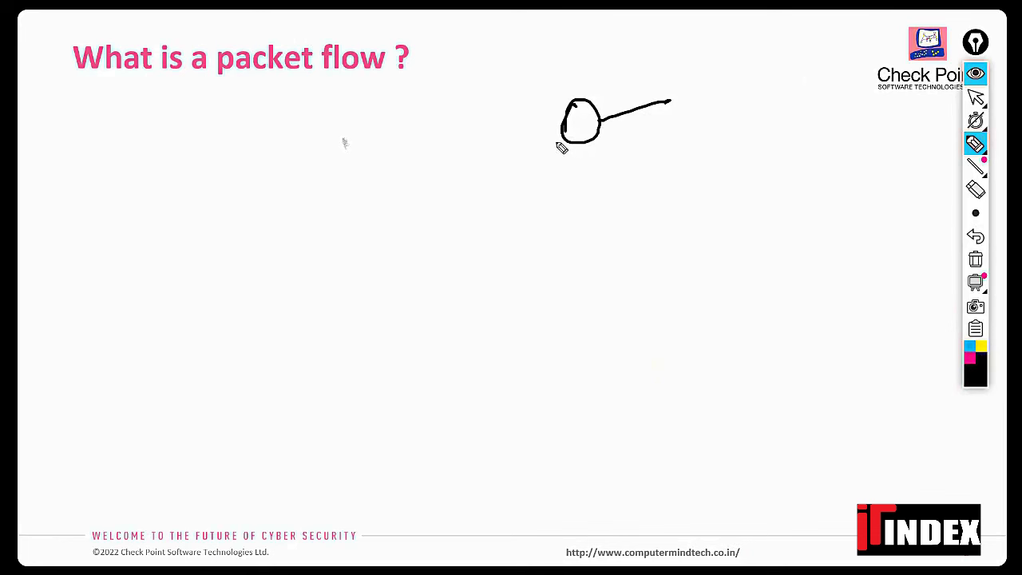
{"action": "left_click_drag", "start_coordinate": [563, 138], "coordinate": [496, 192]}
{"action": "mouse_move", "coordinate": [631, 84]}
{"action": "left_mouse_down"}
{"action": "mouse_move", "coordinate": [660, 80]}
{"action": "mouse_move", "coordinate": [645, 91]}
{"action": "left_mouse_up"}
{"action": "mouse_move", "coordinate": [493, 152]}
{"action": "left_mouse_down"}
{"action": "mouse_move", "coordinate": [524, 120]}
{"action": "mouse_move", "coordinate": [519, 154]}
{"action": "left_mouse_up"}
{"action": "mouse_move", "coordinate": [575, 114]}
{"action": "left_mouse_down"}
{"action": "mouse_move", "coordinate": [575, 136]}
{"action": "mouse_move", "coordinate": [587, 125]}
{"action": "left_mouse_up"}
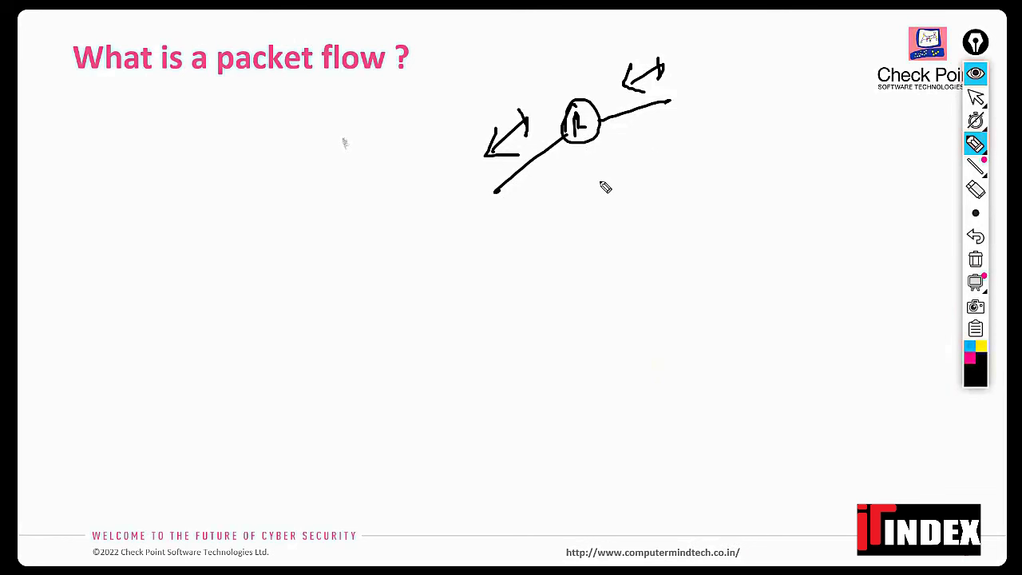
- Handwrite the list P, NAT, L7 and VPN below the circled R
{"action": "mouse_move", "coordinate": [599, 169]}
{"action": "left_mouse_down"}
{"action": "mouse_move", "coordinate": [601, 201]}
{"action": "mouse_move", "coordinate": [600, 185]}
{"action": "left_mouse_up"}
{"action": "mouse_move", "coordinate": [610, 228]}
{"action": "left_mouse_down"}
{"action": "mouse_move", "coordinate": [646, 231]}
{"action": "mouse_move", "coordinate": [636, 227]}
{"action": "mouse_move", "coordinate": [624, 270]}
{"action": "mouse_move", "coordinate": [634, 273]}
{"action": "left_mouse_up"}
{"action": "mouse_move", "coordinate": [636, 252]}
{"action": "left_mouse_down"}
{"action": "mouse_move", "coordinate": [648, 273]}
{"action": "mouse_move", "coordinate": [640, 285]}
{"action": "mouse_move", "coordinate": [656, 297]}
{"action": "mouse_move", "coordinate": [679, 281]}
{"action": "left_mouse_up"}
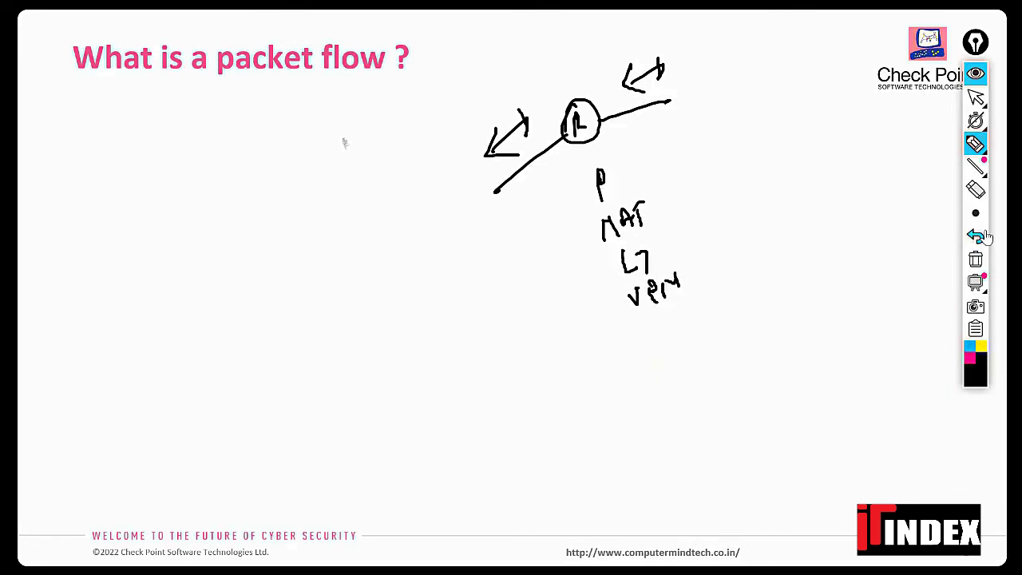
- Clear the ink from the packet flow slide and reveal the slide's packet flow definition
{"action": "left_click", "coordinate": [979, 260]}
{"action": "left_click", "coordinate": [976, 98]}
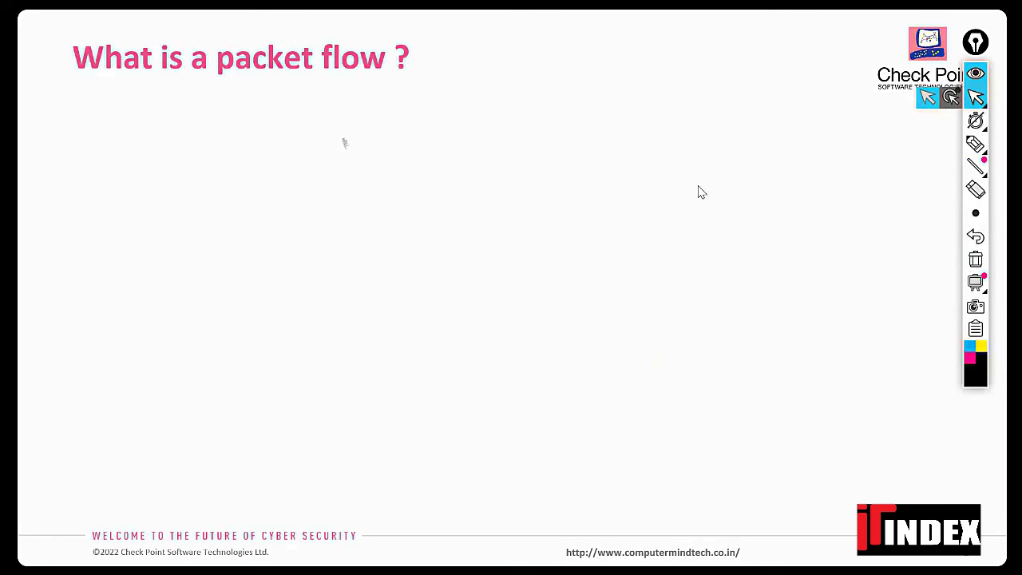
{"action": "left_click", "coordinate": [680, 235]}
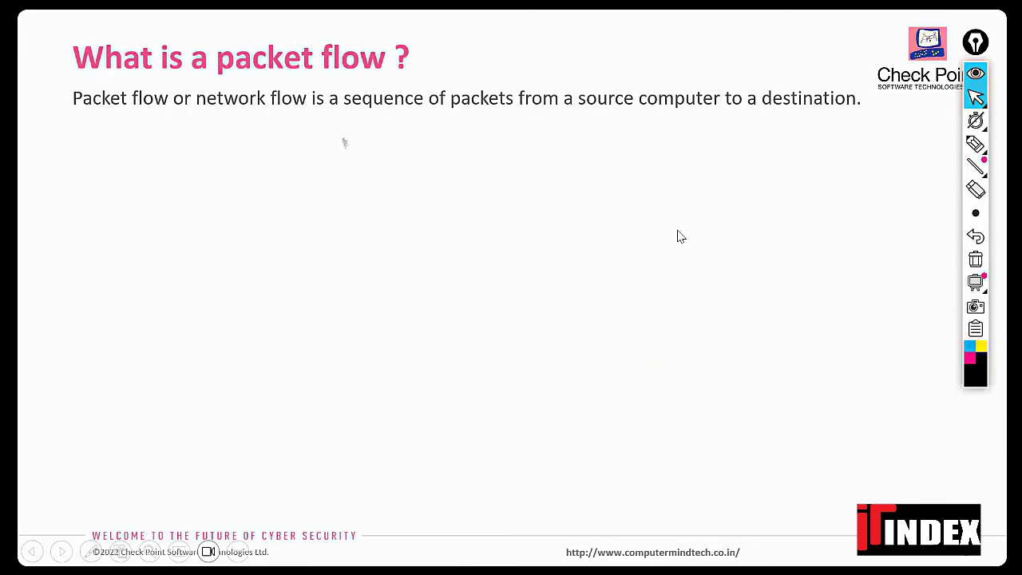
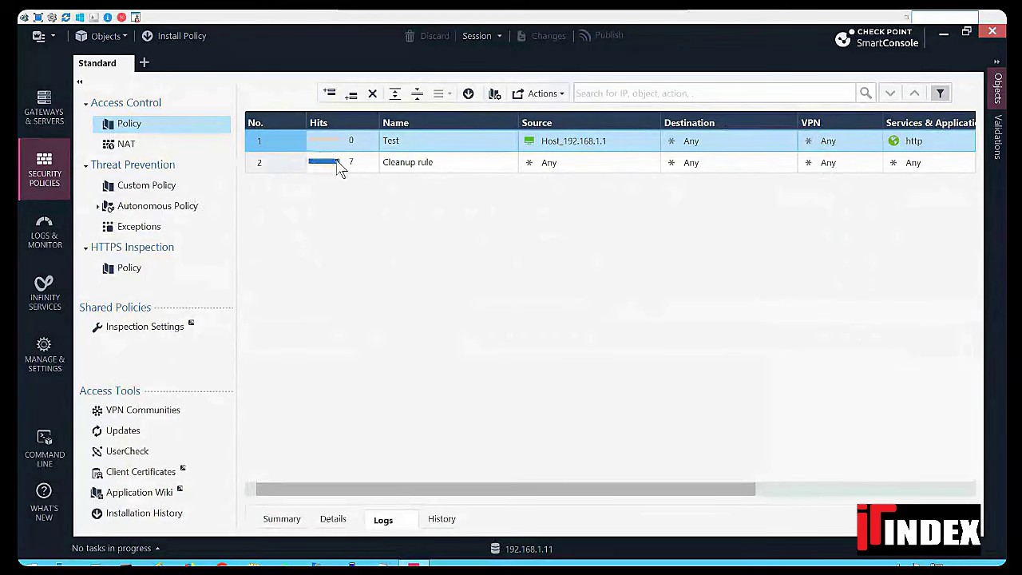
- In SmartConsole, rename access control rule 1 to Management_Allow
{"action": "left_click", "coordinate": [414, 142]}
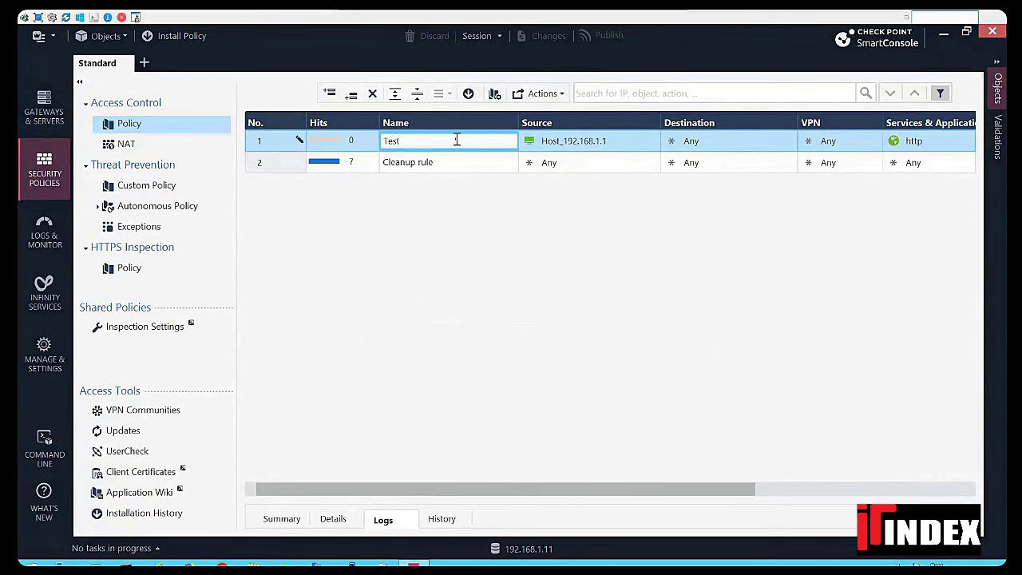
{"action": "key", "text": "BackSpace"}
{"action": "key", "text": "BackSpace"}
{"action": "key", "text": "BackSpace"}
{"action": "type", "text": "M"}
{"action": "type", "text": "n"}
{"action": "key", "text": "BackSpace"}
{"action": "type", "text": "anagement_Allow"}
{"action": "left_click", "coordinate": [634, 152]}
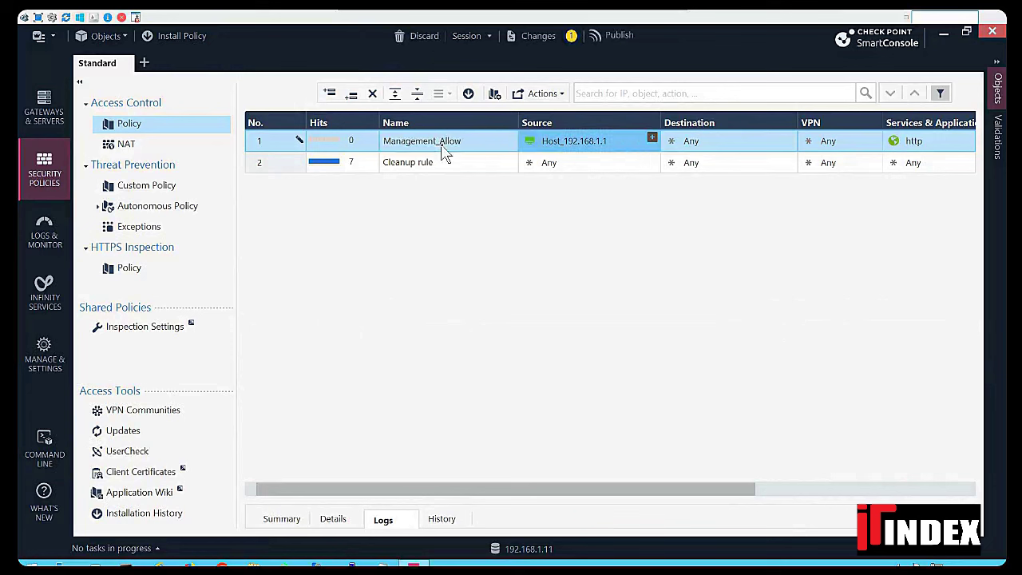
- Create a new network object from the Management_Allow rule's source and name it Net_192.168.1.0_24
{"action": "mouse_move", "coordinate": [561, 149]}
{"action": "left_click", "coordinate": [651, 138]}
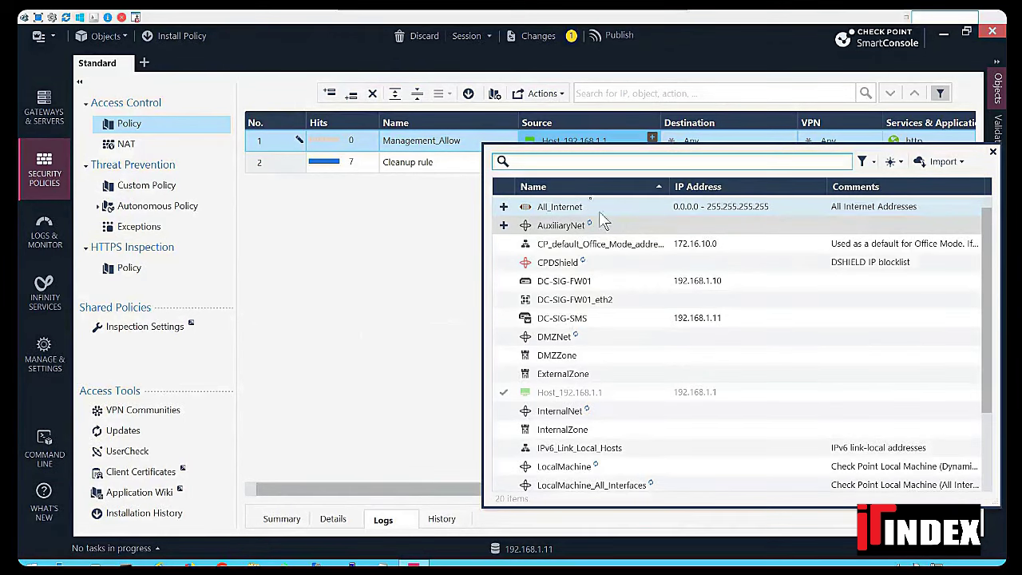
{"action": "left_click", "coordinate": [901, 165]}
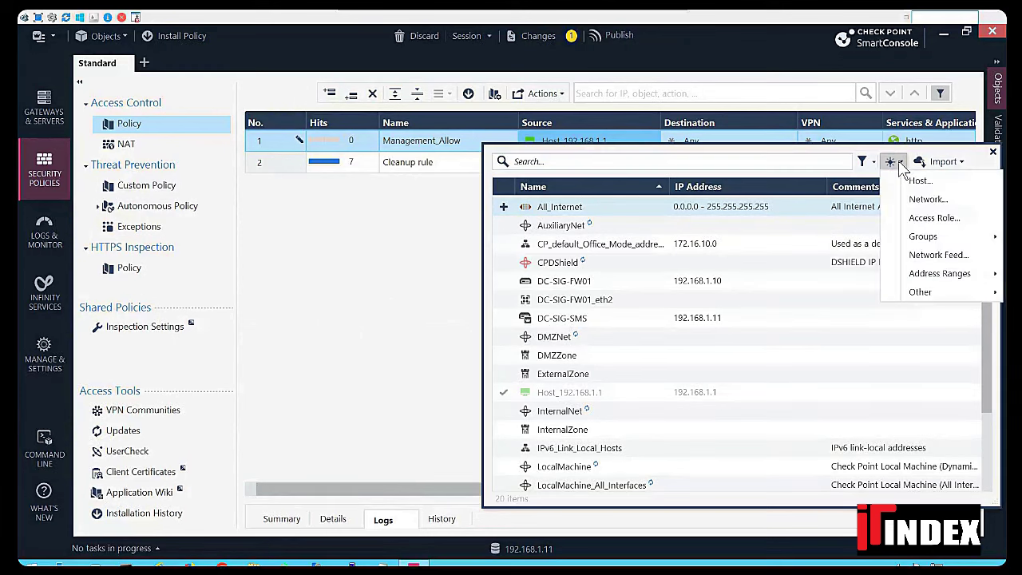
{"action": "left_click", "coordinate": [906, 200]}
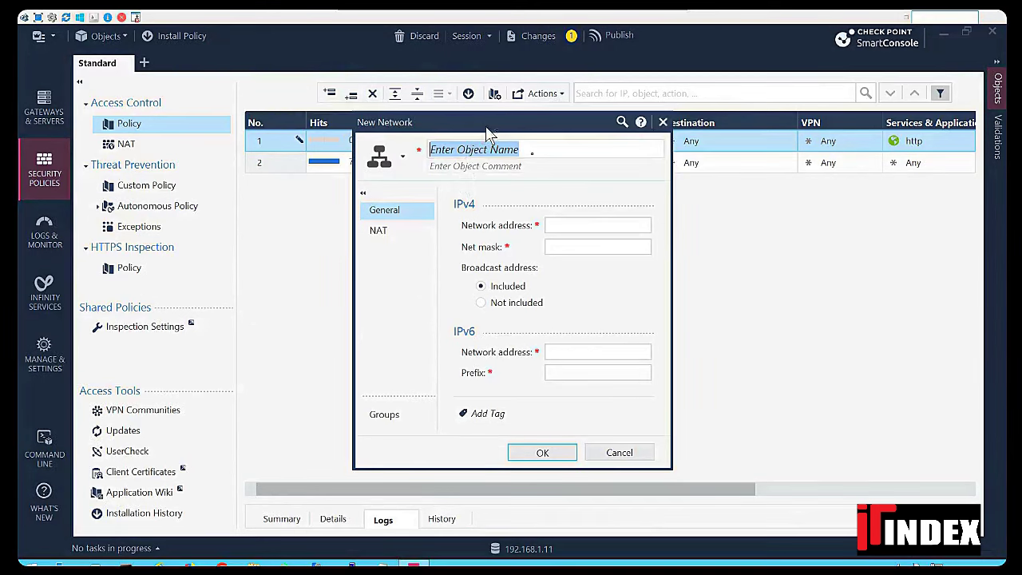
{"action": "left_click_drag", "start_coordinate": [487, 131], "coordinate": [547, 174]}
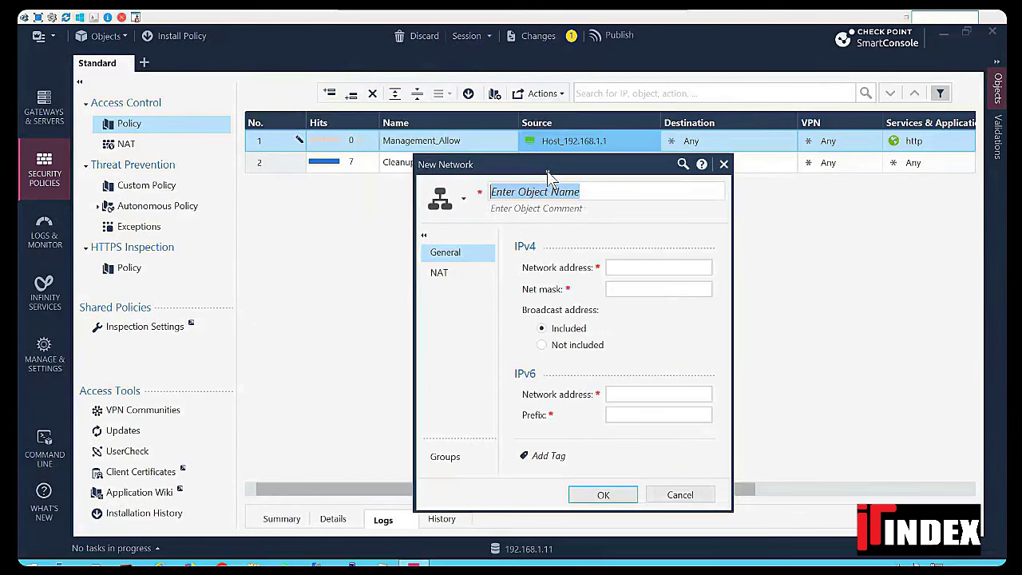
{"action": "type", "text": "Net"}
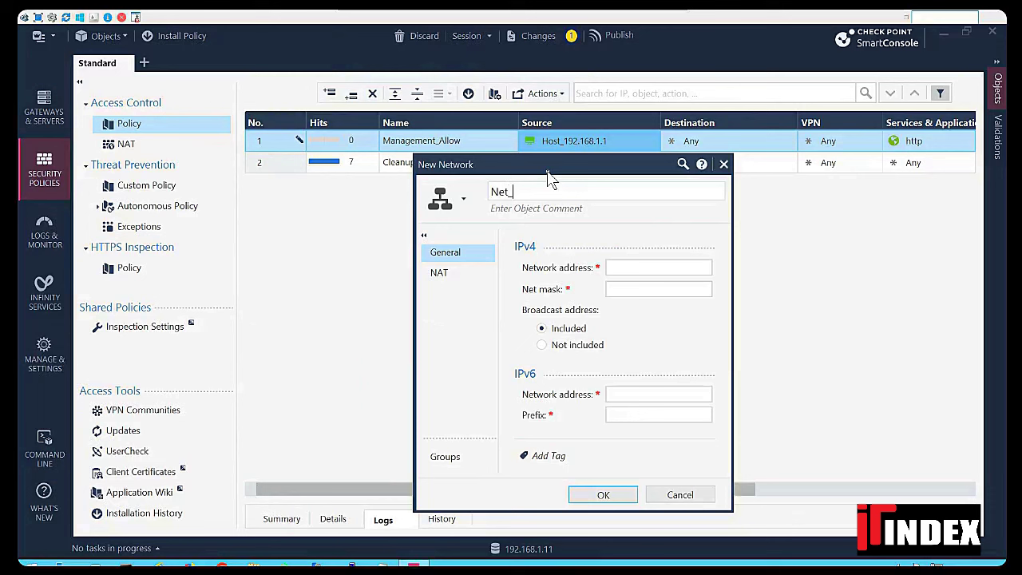
{"action": "type", "text": "_192.168.1"}
{"action": "key", "text": "BackSpace"}
{"action": "key", "text": "BackSpace"}
{"action": "key", "text": "BackSpace"}
{"action": "type", "text": "8.1.0_24"}
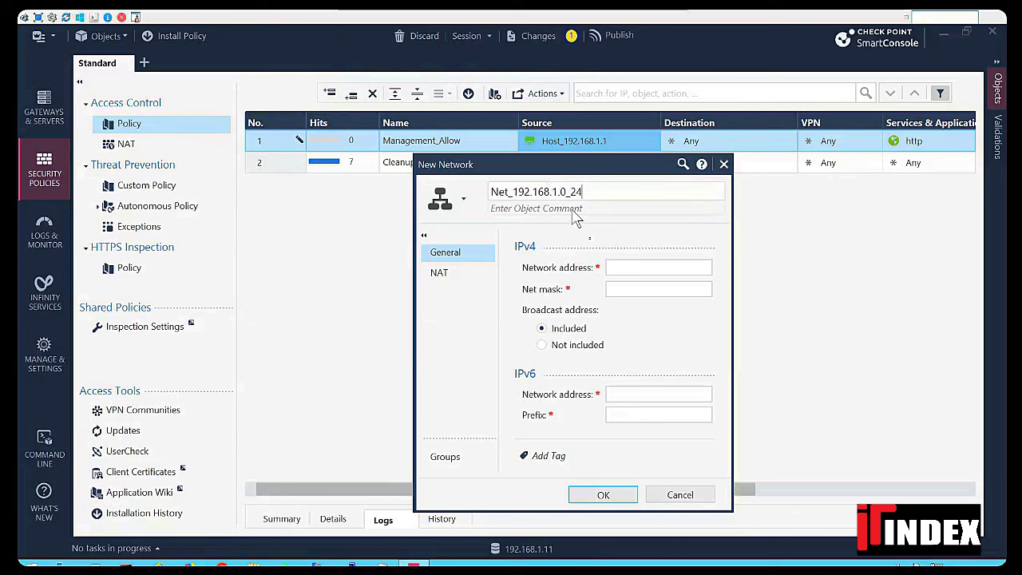
- Set the new network's IPv4 network address to 192.168.1.0 and its net mask to 255.255.255.0
{"action": "left_click", "coordinate": [628, 265]}
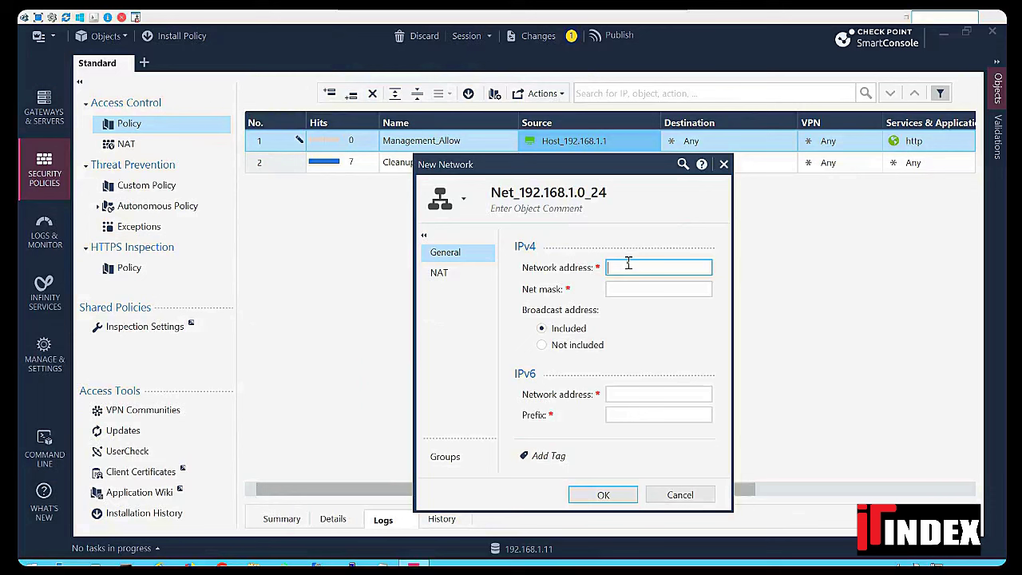
{"action": "type", "text": "192.168.1.0"}
{"action": "key", "text": "Tab"}
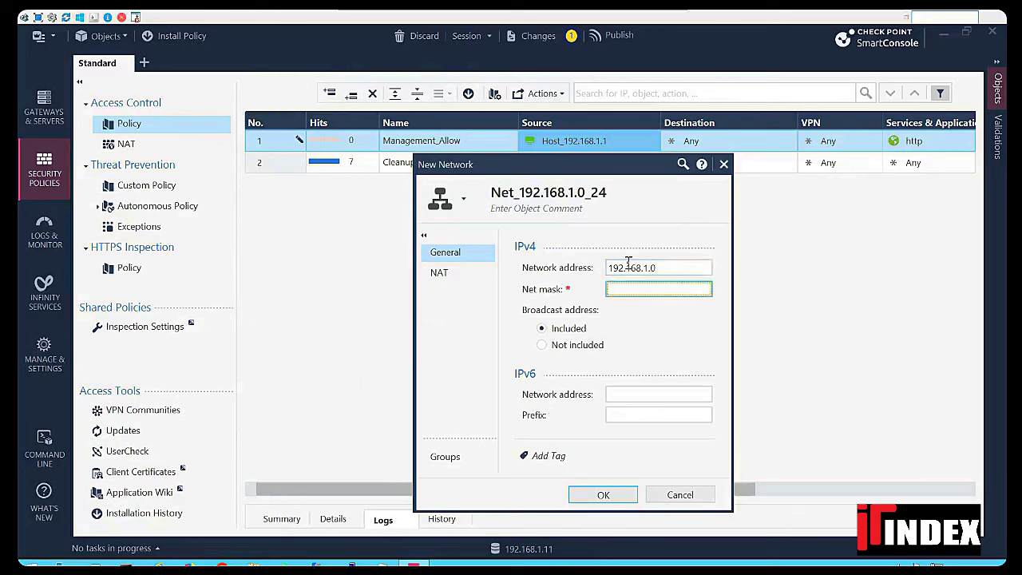
{"action": "type", "text": "255.255.255.0"}
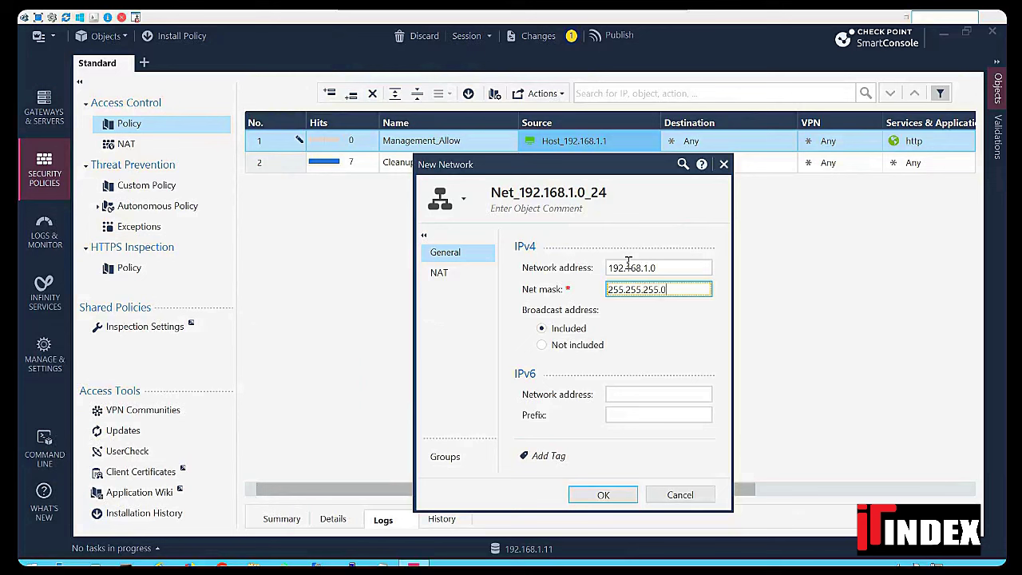
{"action": "left_click", "coordinate": [650, 332]}
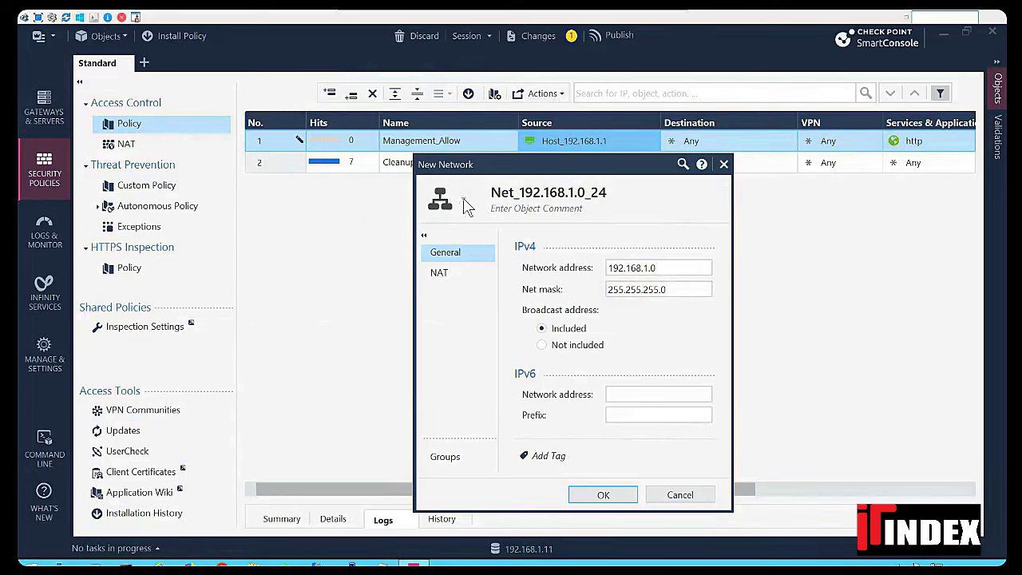
- Colour the new network object Sea Green and save it into the rule's source
{"action": "left_click", "coordinate": [463, 200]}
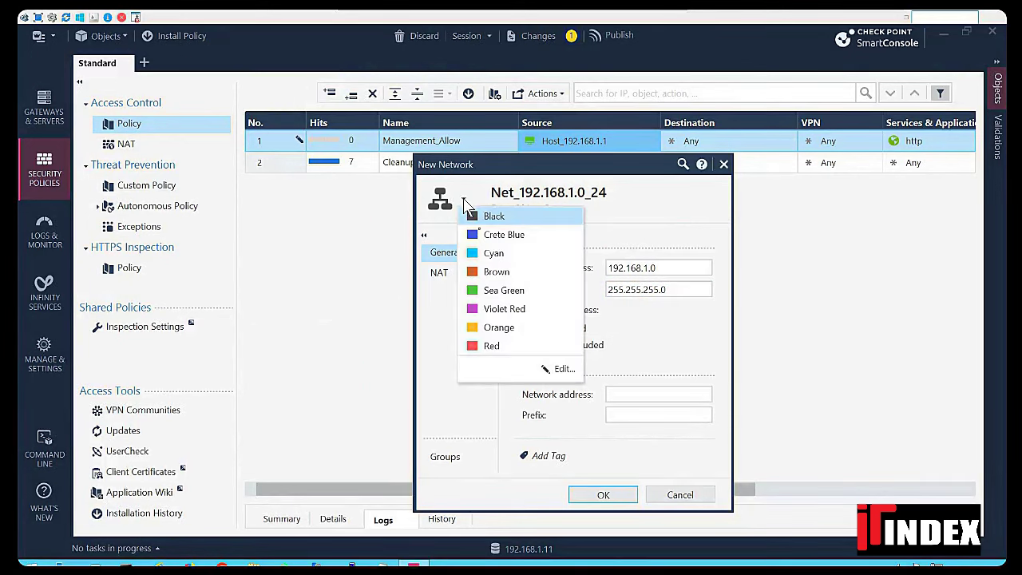
{"action": "left_click", "coordinate": [497, 291]}
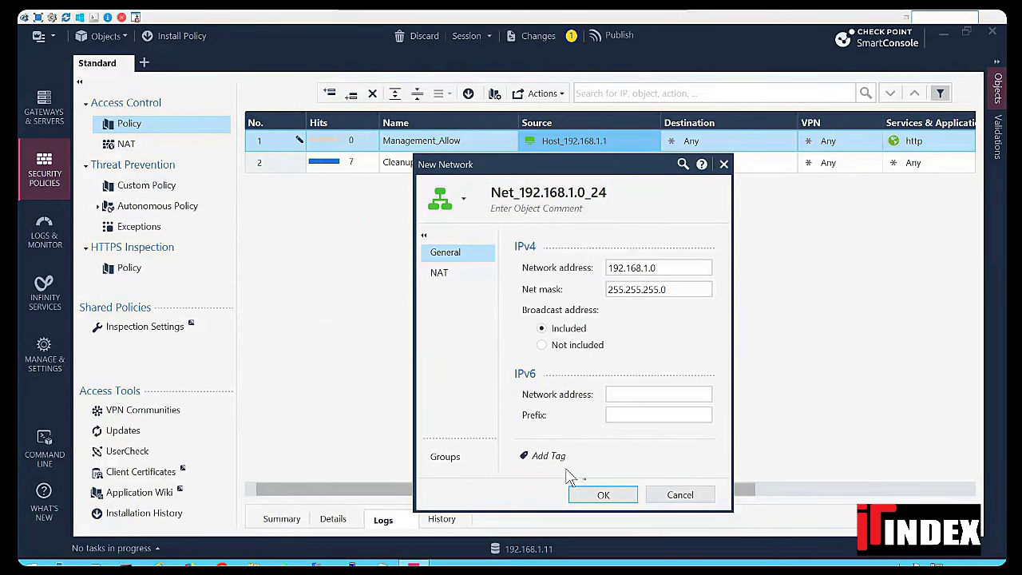
{"action": "left_click", "coordinate": [599, 496]}
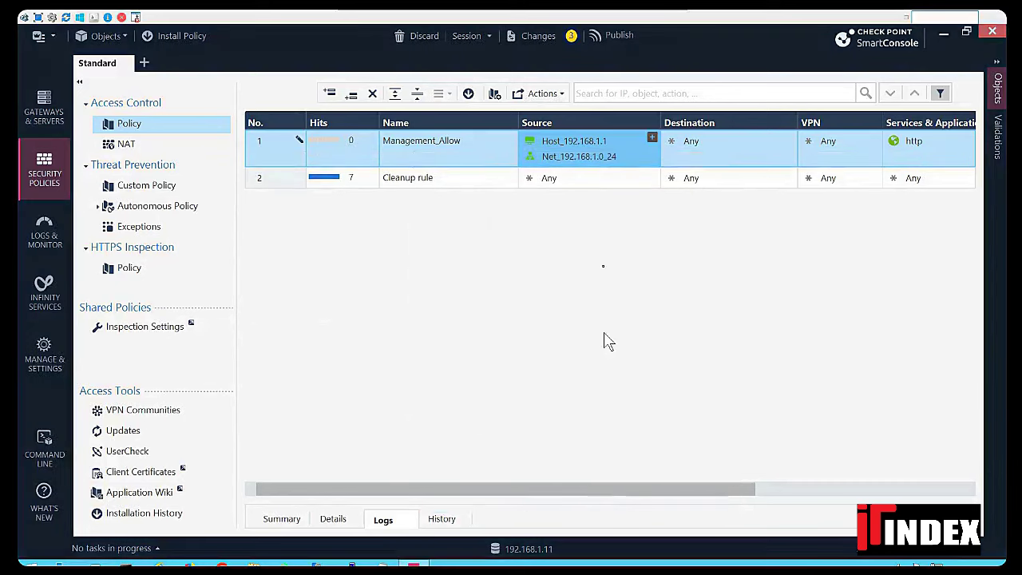
- Remove Host_192.168.1.1 from the source of the Management_Allow rule
{"action": "left_click", "coordinate": [591, 141]}
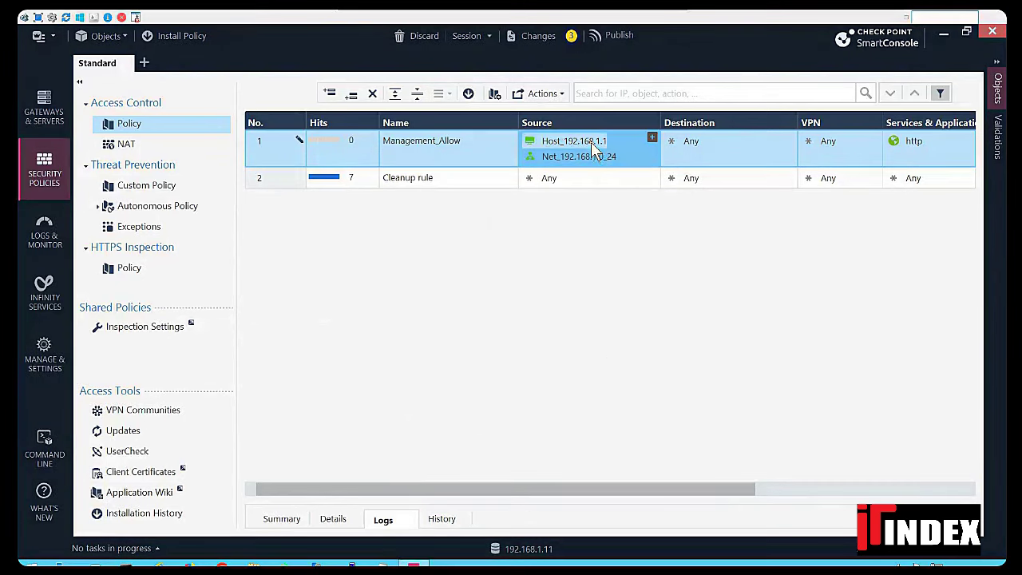
{"action": "right_click", "coordinate": [591, 142]}
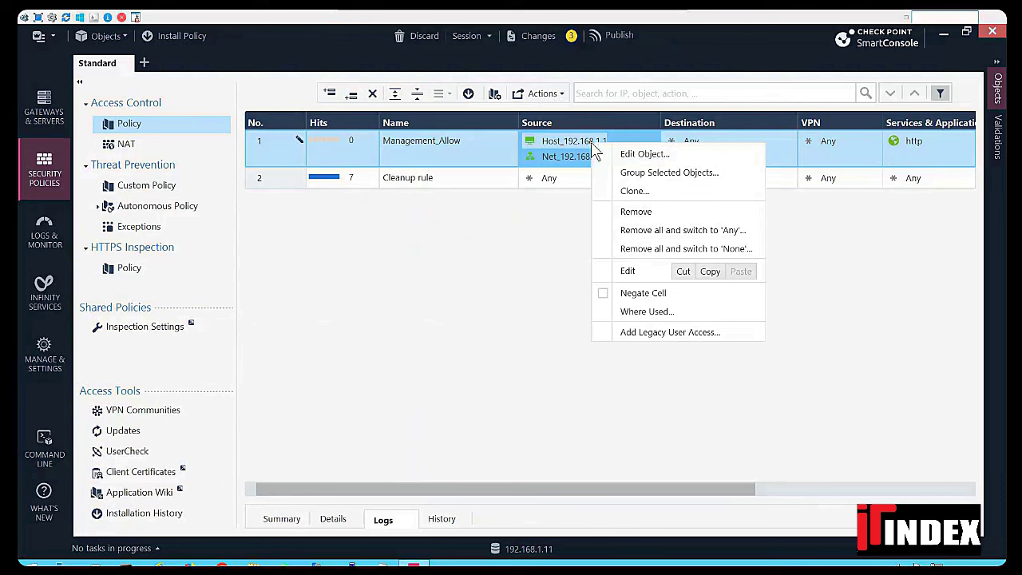
{"action": "left_click", "coordinate": [581, 145]}
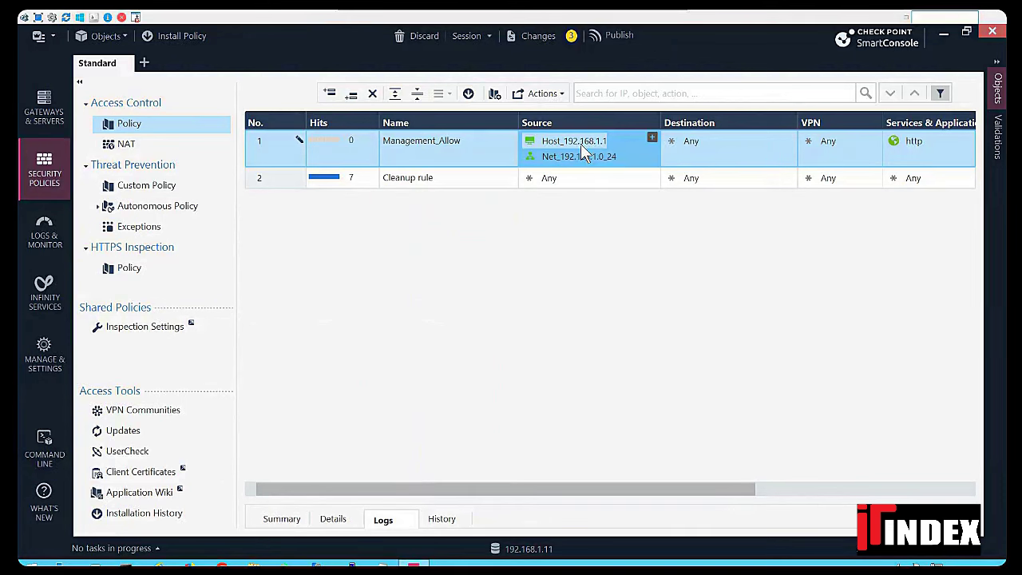
{"action": "key", "text": "Delete"}
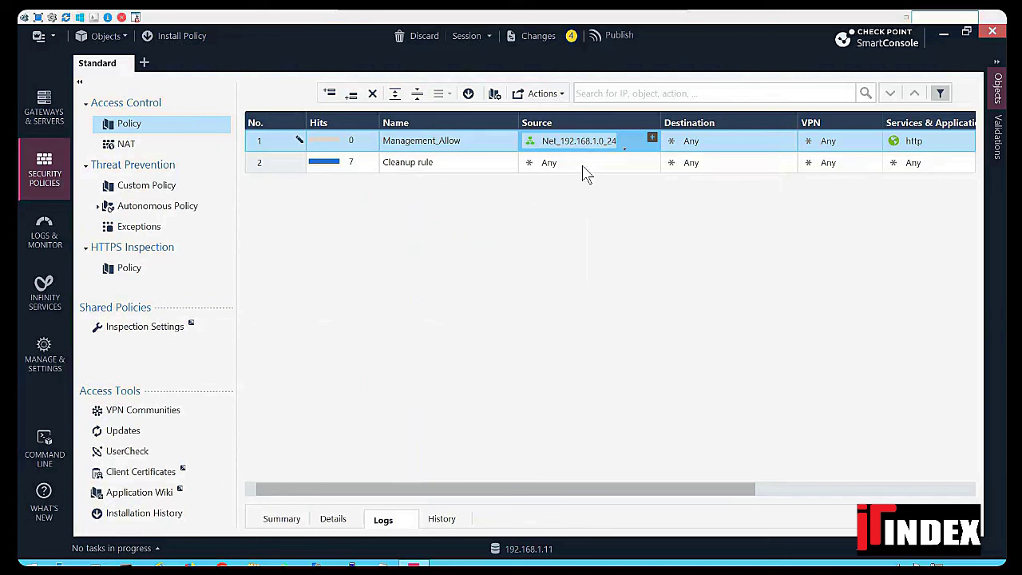
- Set the Management_Allow rule's destination to the gateway DC-SIG-FW01
{"action": "left_click", "coordinate": [733, 146]}
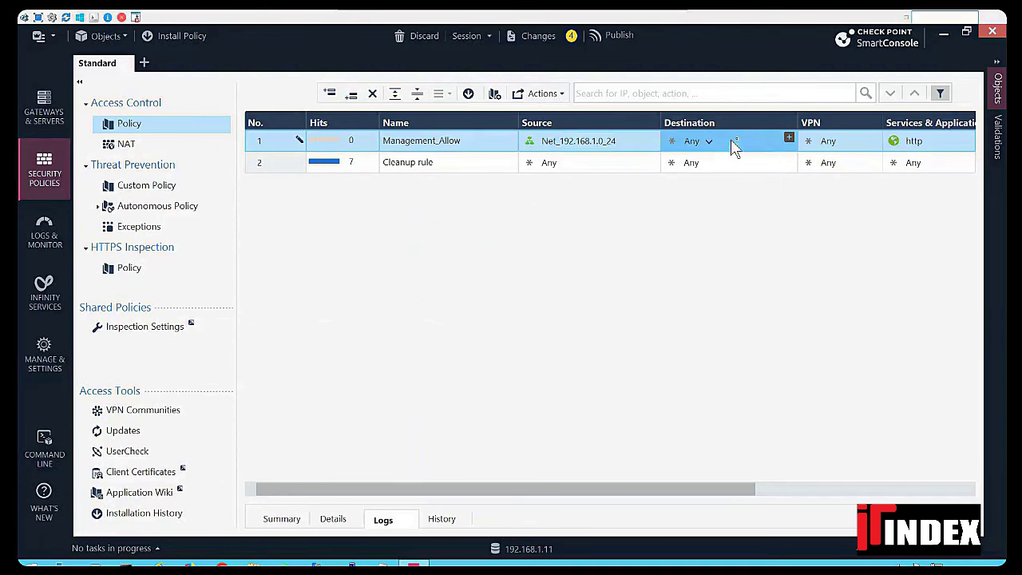
{"action": "left_click", "coordinate": [789, 141]}
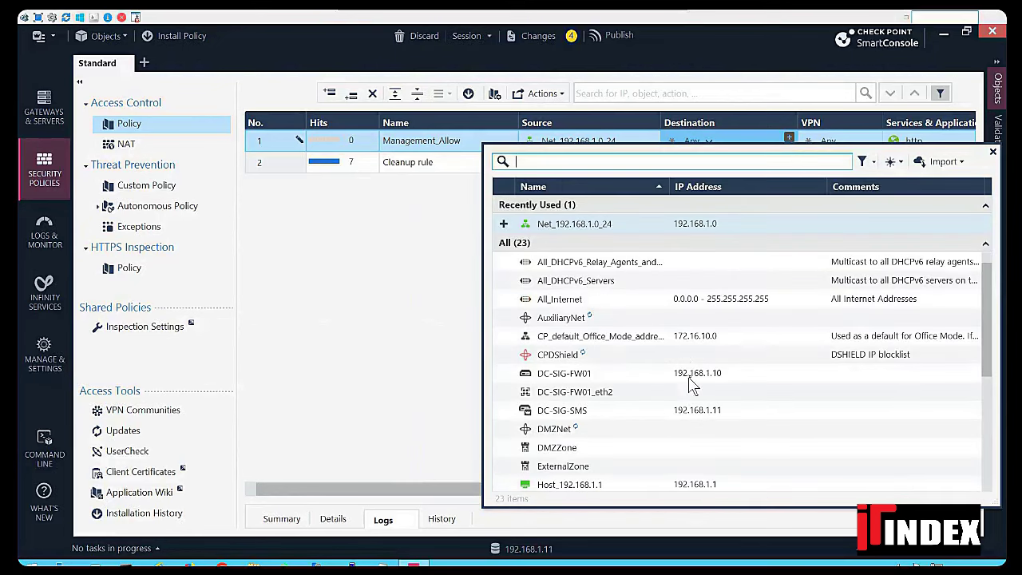
{"action": "scroll", "coordinate": [694, 382], "scroll_direction": "down", "scroll_amount": 3}
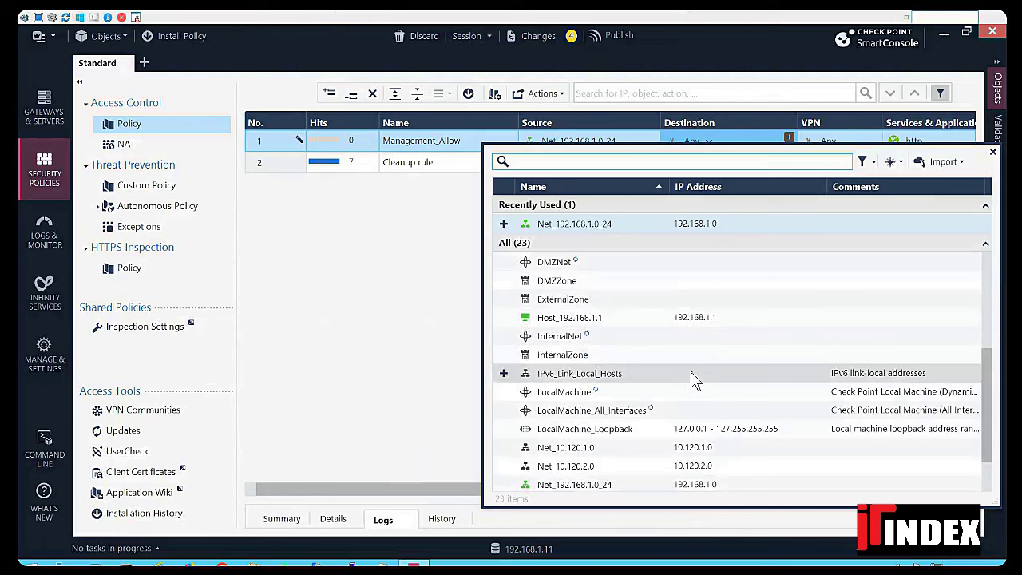
{"action": "scroll", "coordinate": [694, 380], "scroll_direction": "down", "scroll_amount": 1}
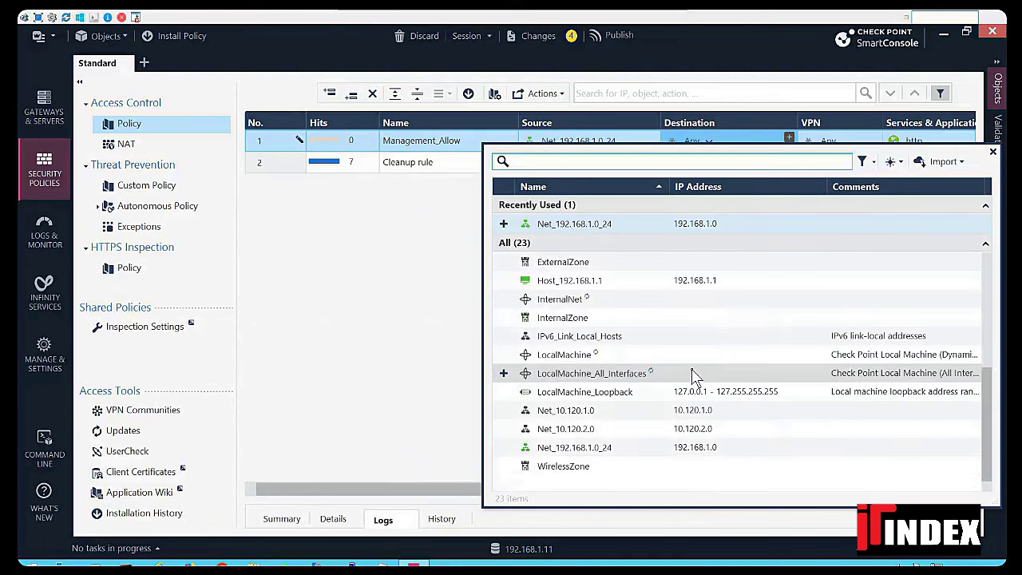
{"action": "scroll", "coordinate": [693, 377], "scroll_direction": "up", "scroll_amount": 3}
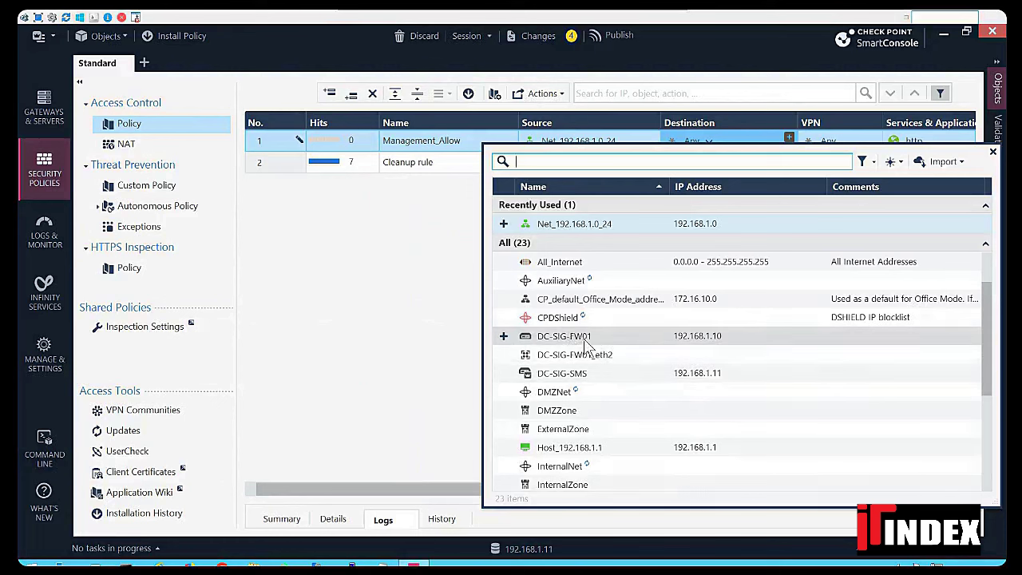
{"action": "left_click", "coordinate": [504, 336]}
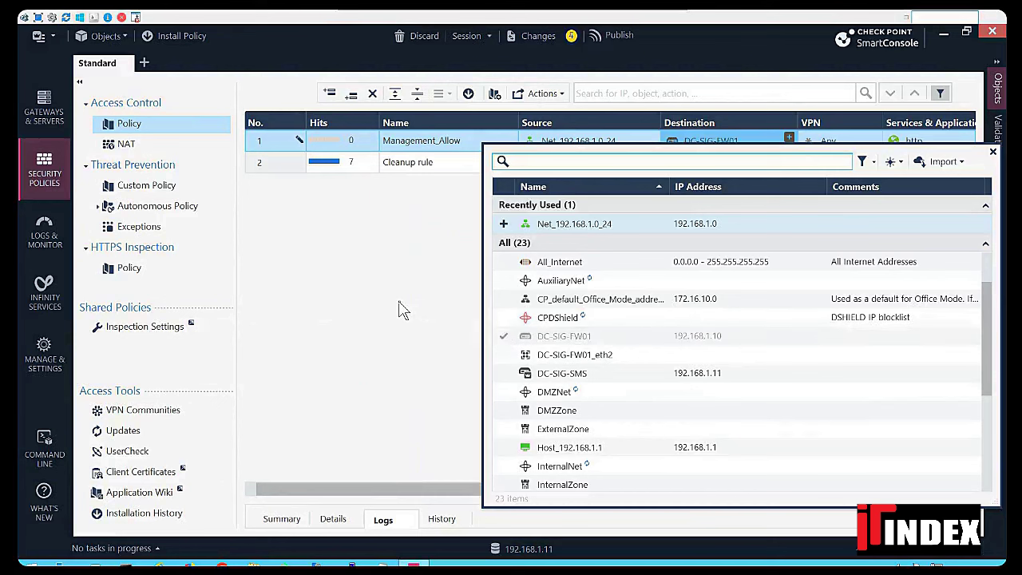
{"action": "left_click", "coordinate": [403, 310]}
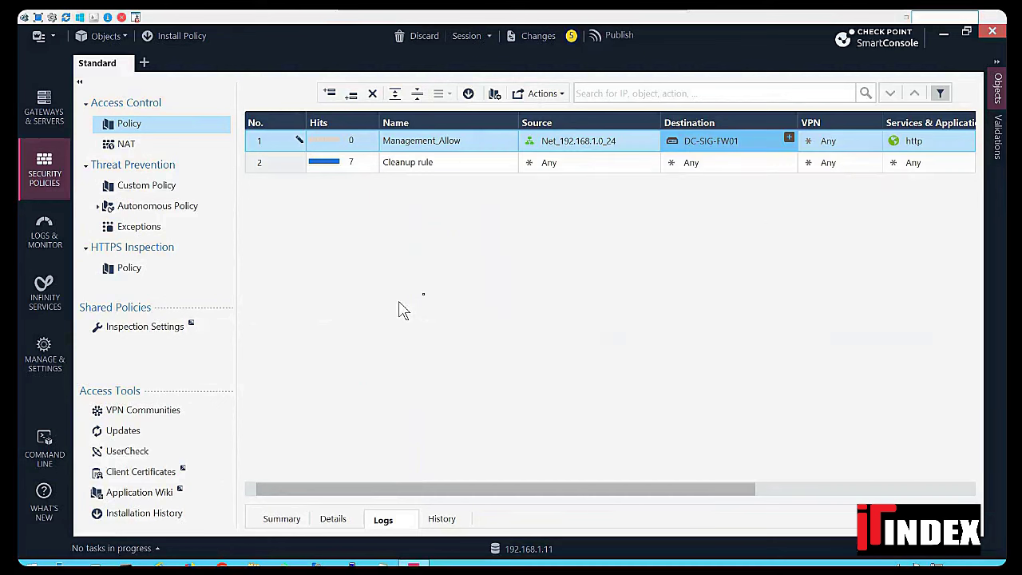
- Replace the http service in the Management_Allow rule with https
{"action": "left_click", "coordinate": [787, 490]}
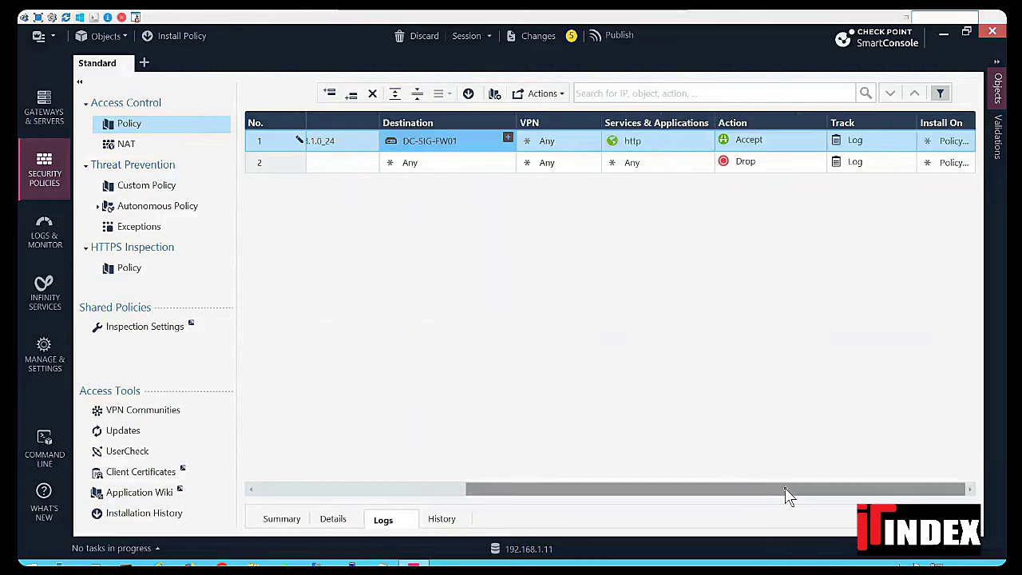
{"action": "left_click", "coordinate": [633, 149]}
{"action": "key", "text": "Delete"}
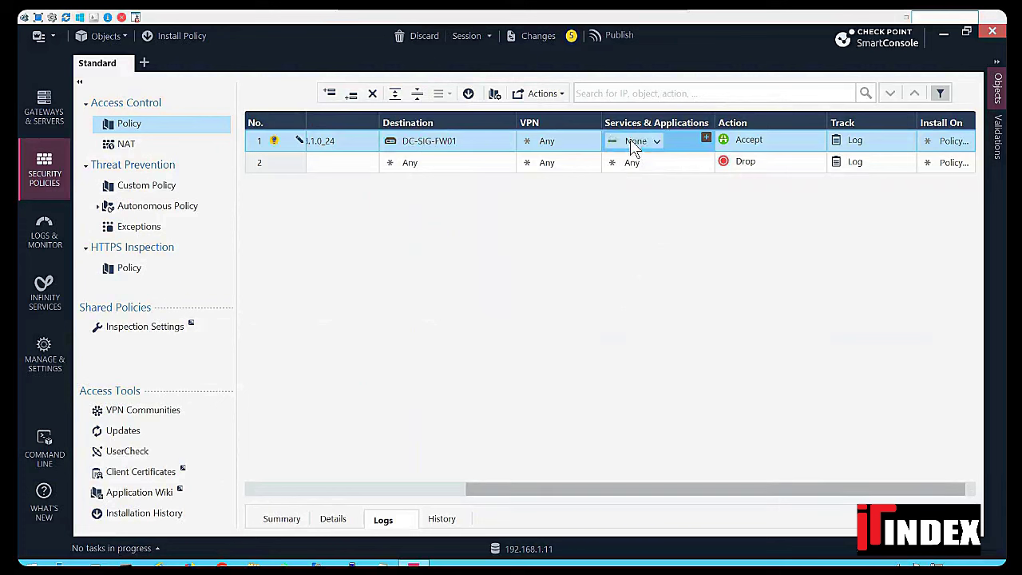
{"action": "left_click", "coordinate": [706, 138]}
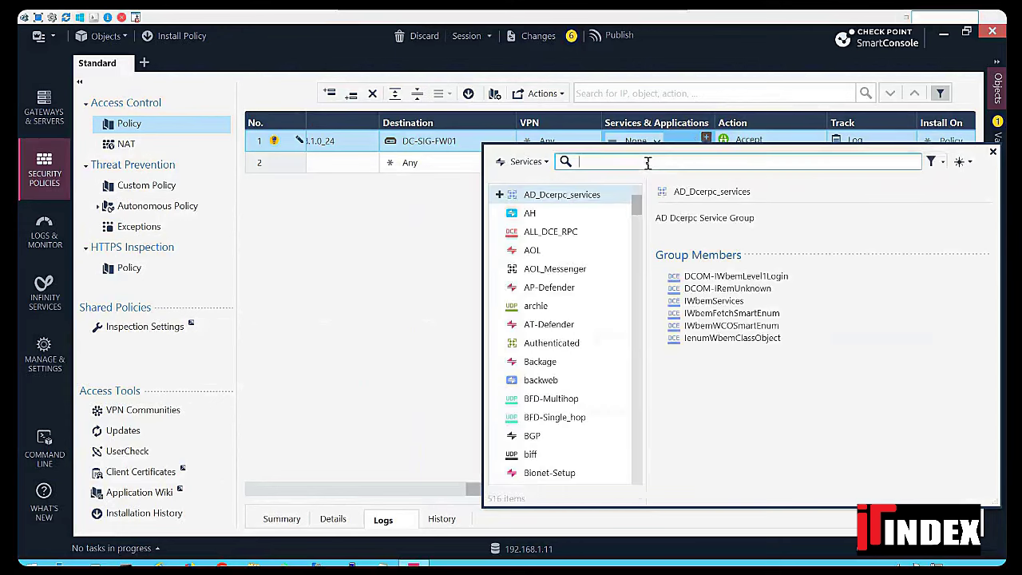
{"action": "type", "text": "http"}
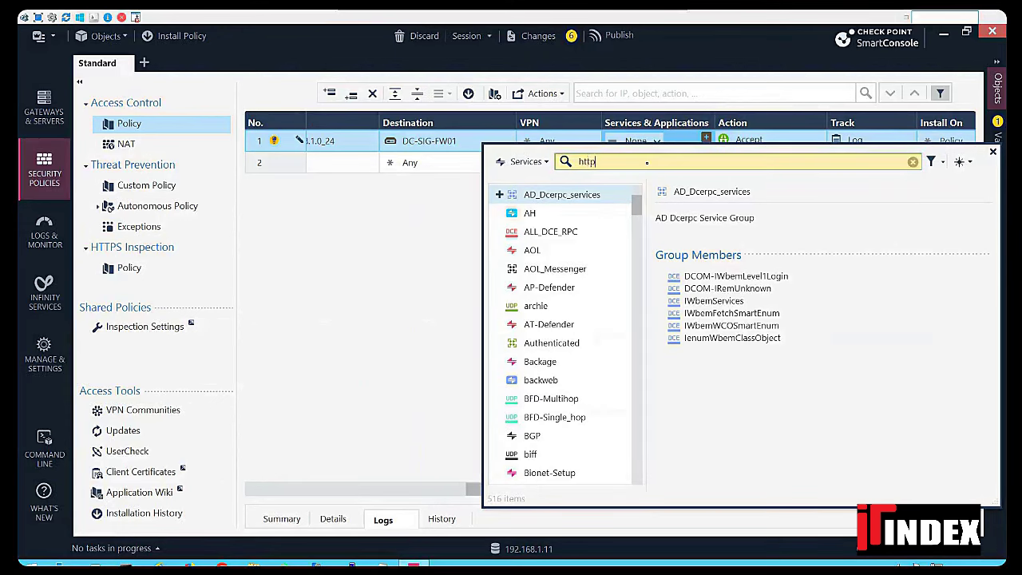
{"action": "type", "text": "s"}
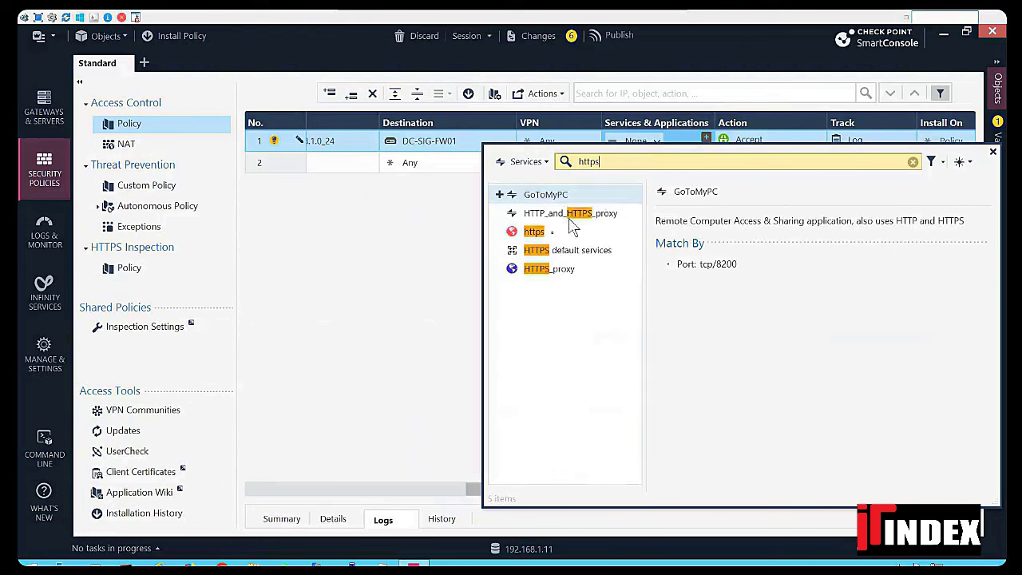
{"action": "left_click", "coordinate": [500, 231]}
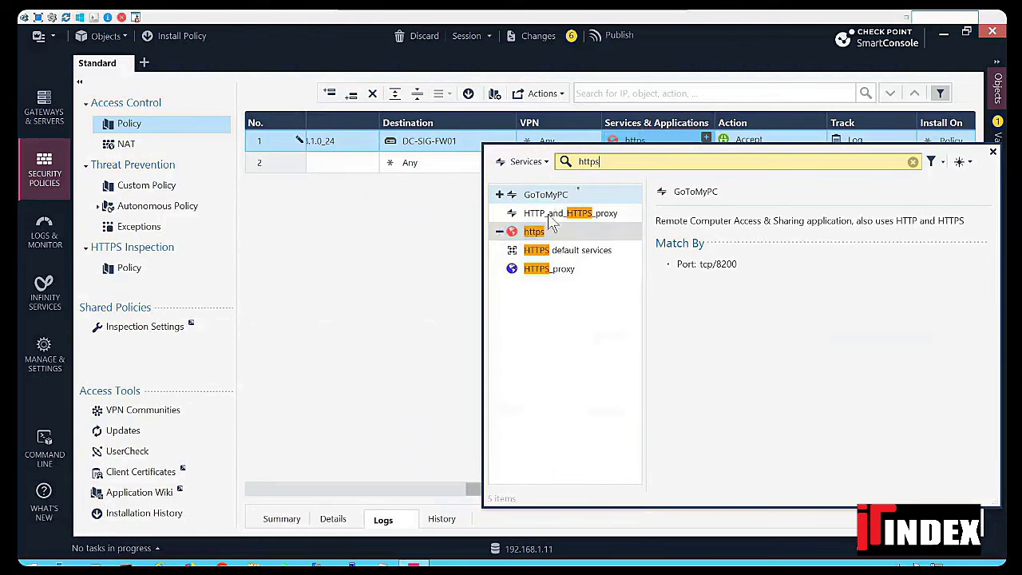
- Add the ssh and icmp-requests services to the Management_Allow rule
{"action": "double_click", "coordinate": [614, 166]}
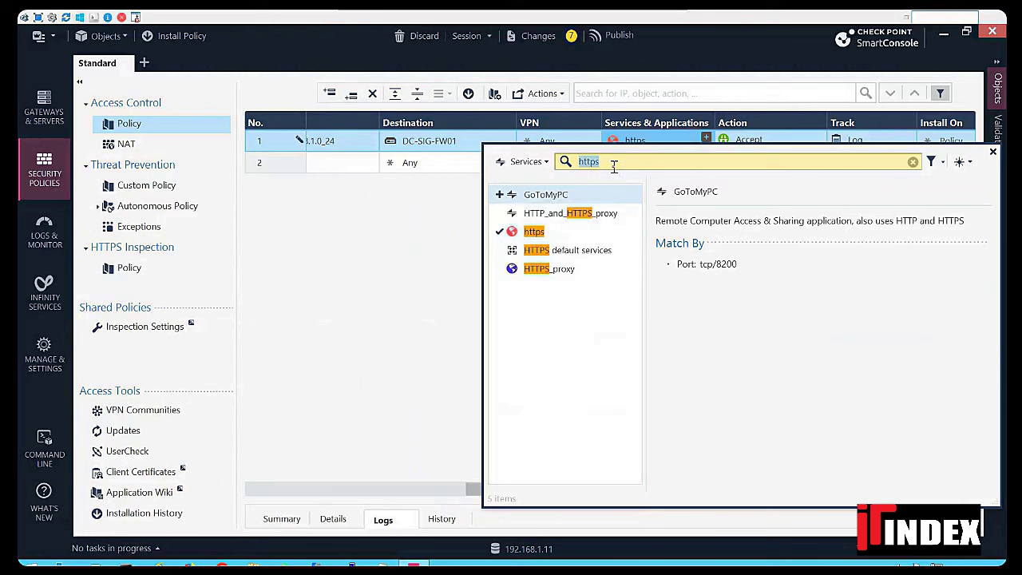
{"action": "type", "text": "ssh"}
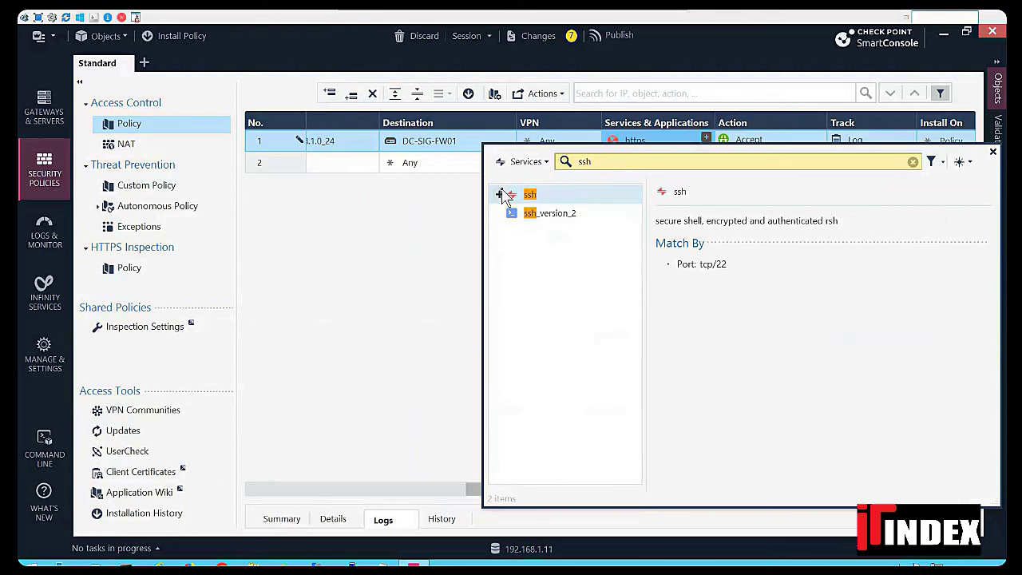
{"action": "left_click", "coordinate": [501, 195]}
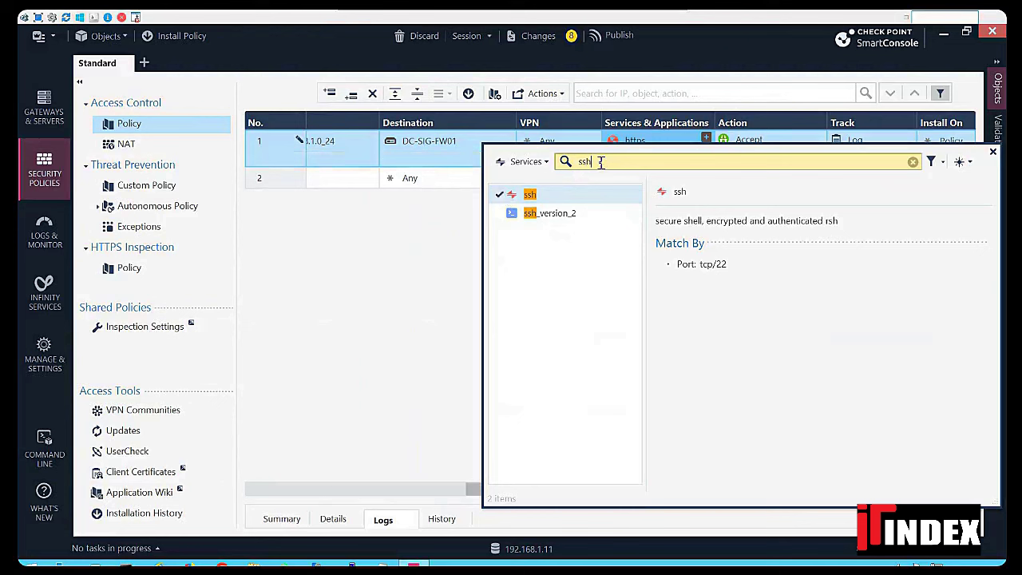
{"action": "double_click", "coordinate": [601, 162]}
{"action": "type", "text": "icmp"}
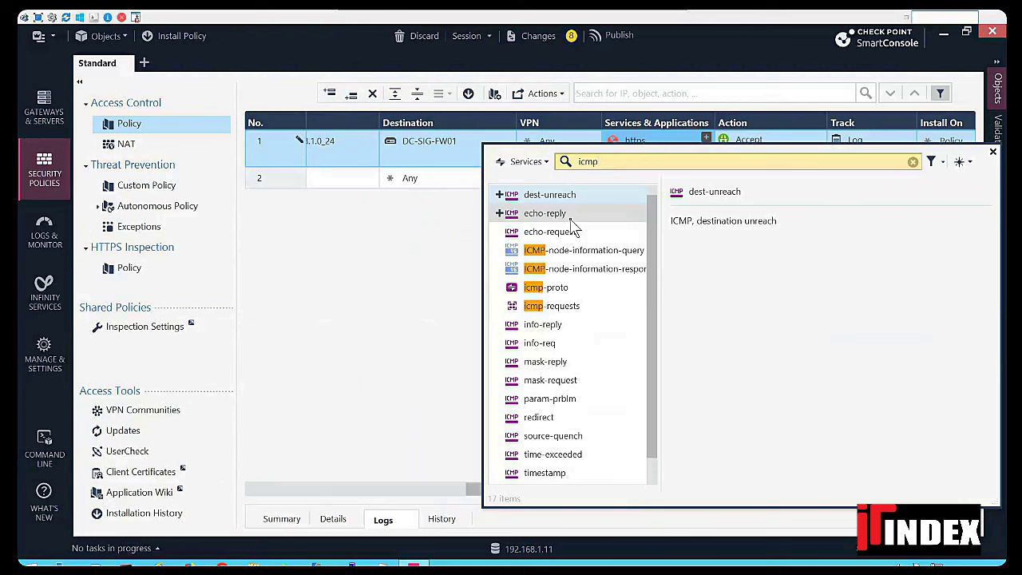
{"action": "left_click", "coordinate": [499, 307]}
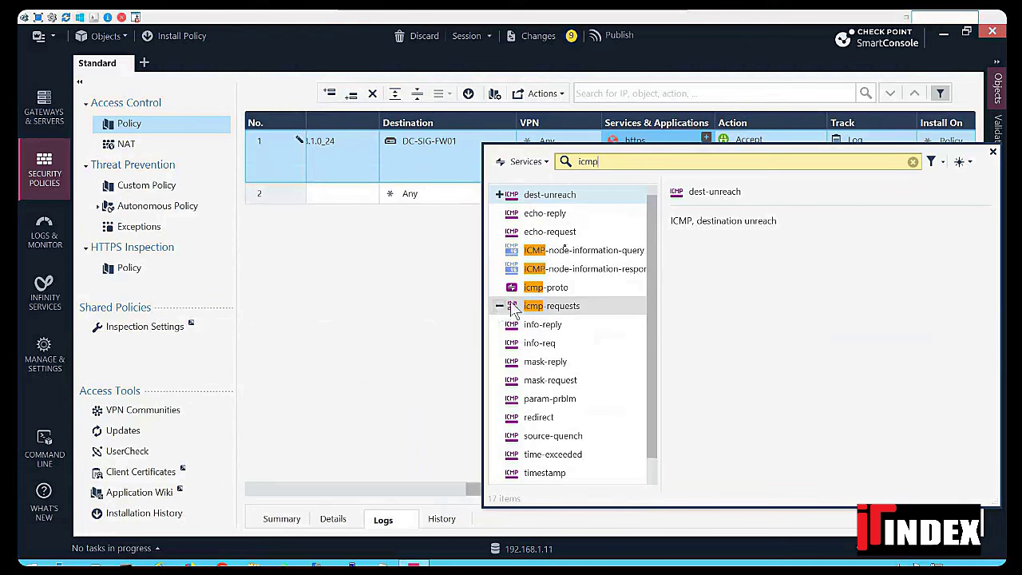
- Look through the ICMP services listed for the Management_Allow rule and close the service picker
{"action": "scroll", "coordinate": [547, 339], "scroll_direction": "down", "scroll_amount": 1}
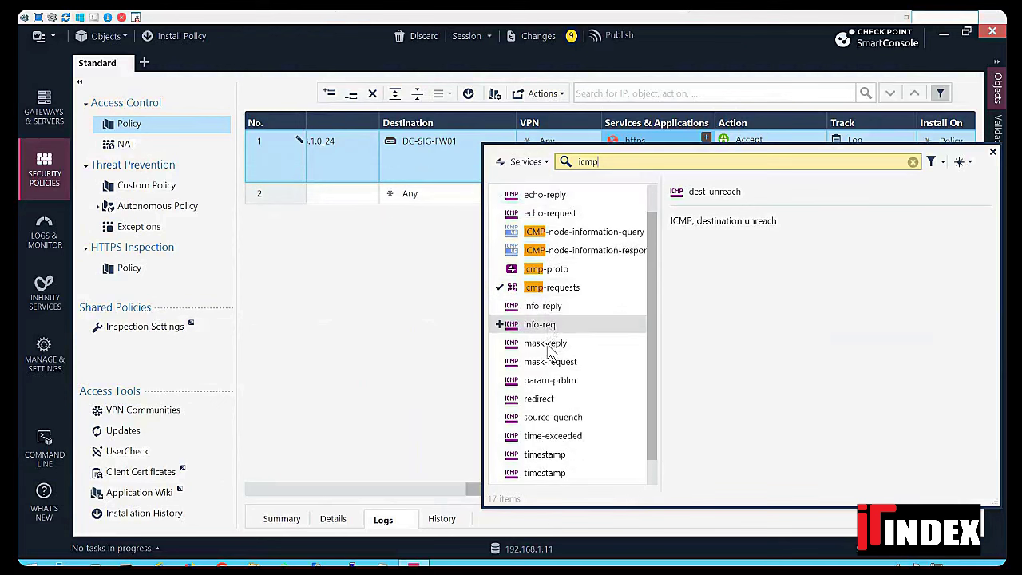
{"action": "scroll", "coordinate": [549, 344], "scroll_direction": "up", "scroll_amount": 1}
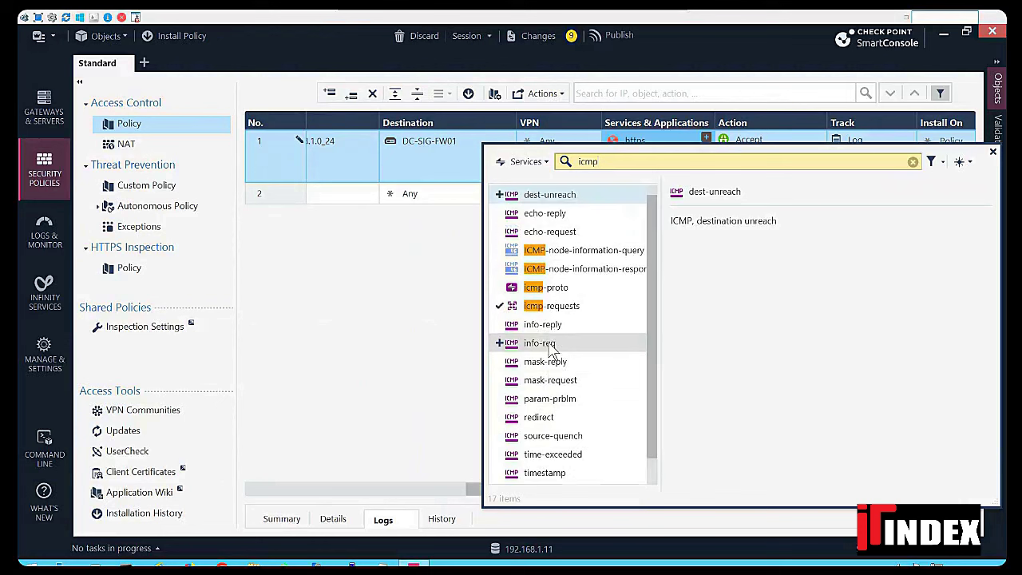
{"action": "left_click", "coordinate": [993, 151]}
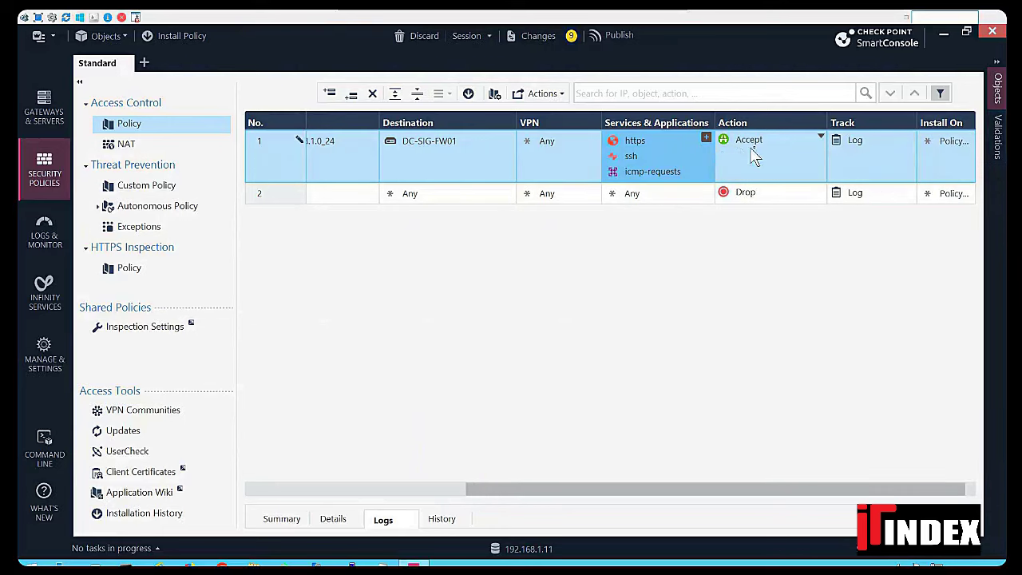
- Insert a new rule below Management_Allow and name it Steath Rule
{"action": "left_click", "coordinate": [311, 495]}
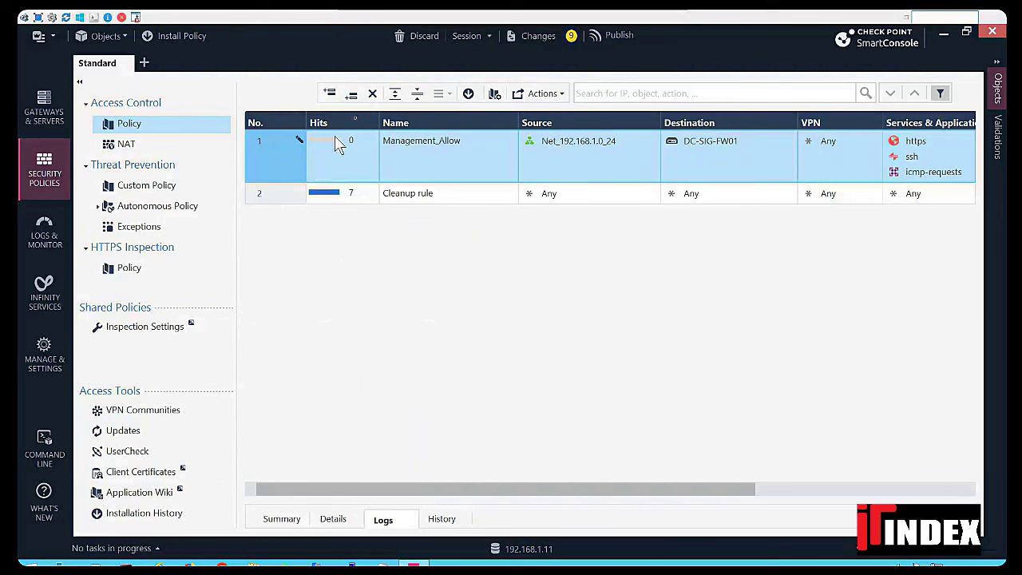
{"action": "left_click", "coordinate": [355, 96]}
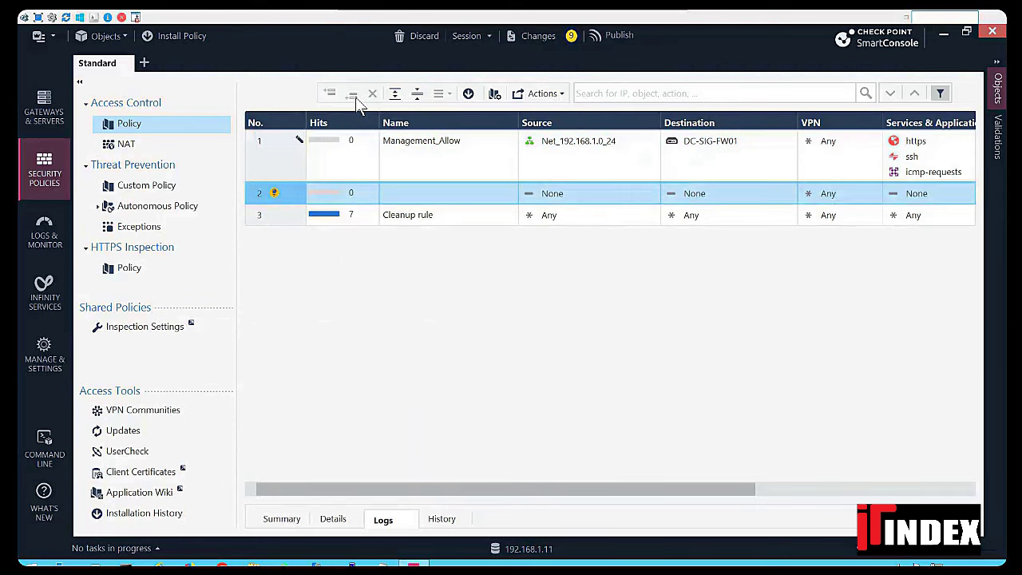
{"action": "double_click", "coordinate": [400, 195]}
{"action": "type", "text": "S"}
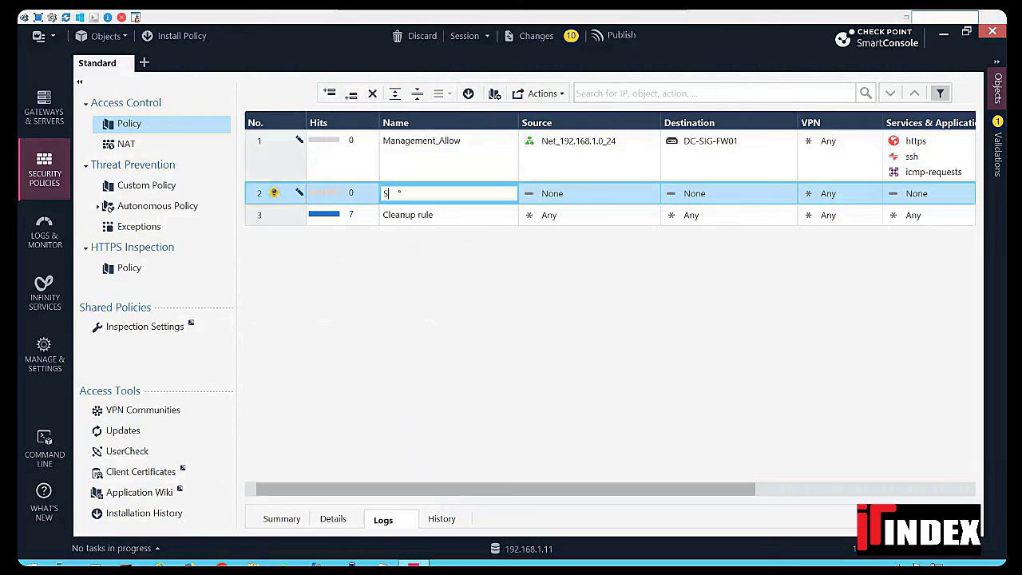
{"action": "type", "text": "t"}
{"action": "type", "text": "ea"}
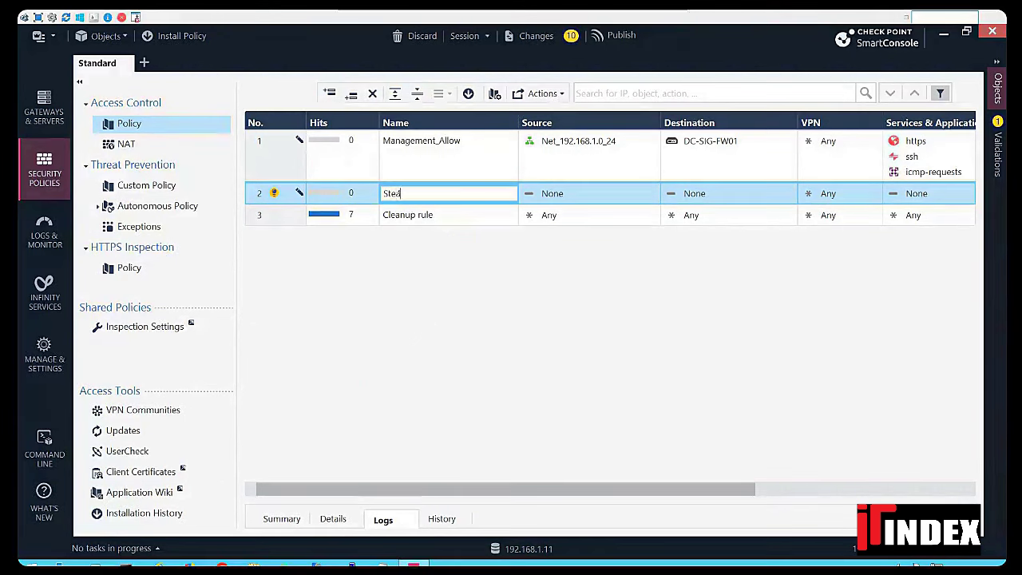
{"action": "type", "text": "lth"}
{"action": "right_click", "coordinate": [633, 200]}
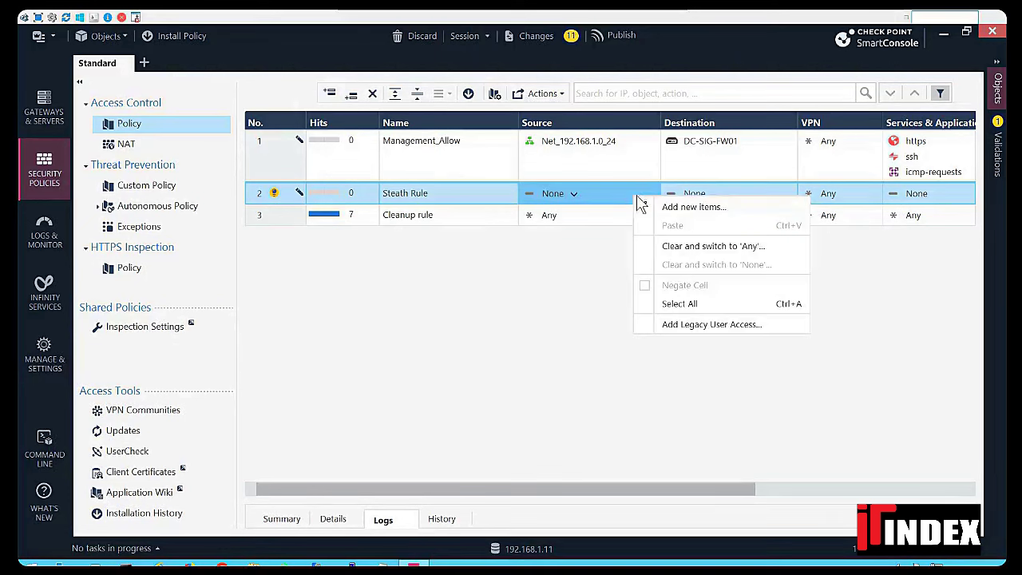
{"action": "left_click", "coordinate": [604, 191]}
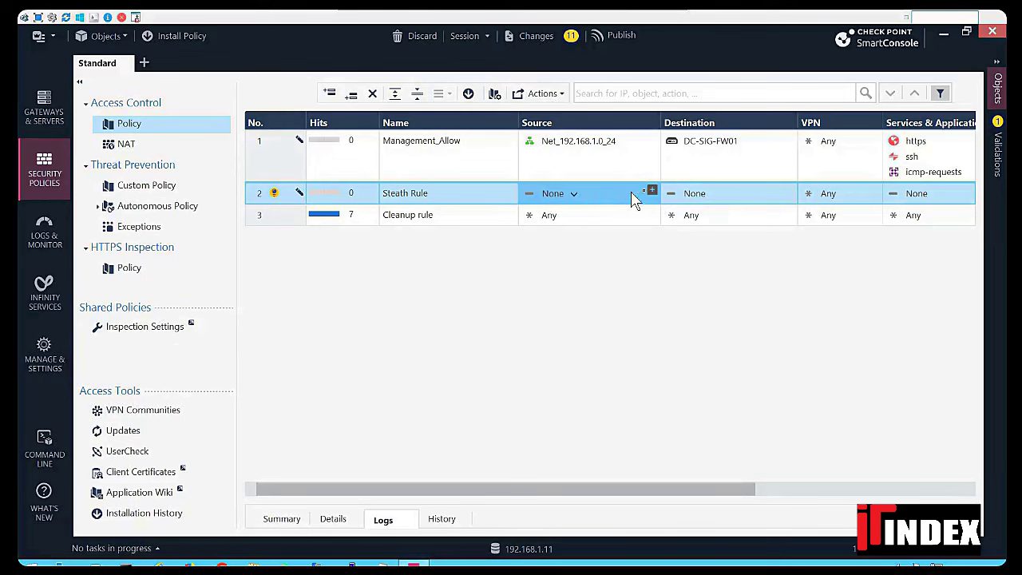
{"action": "left_click", "coordinate": [652, 192]}
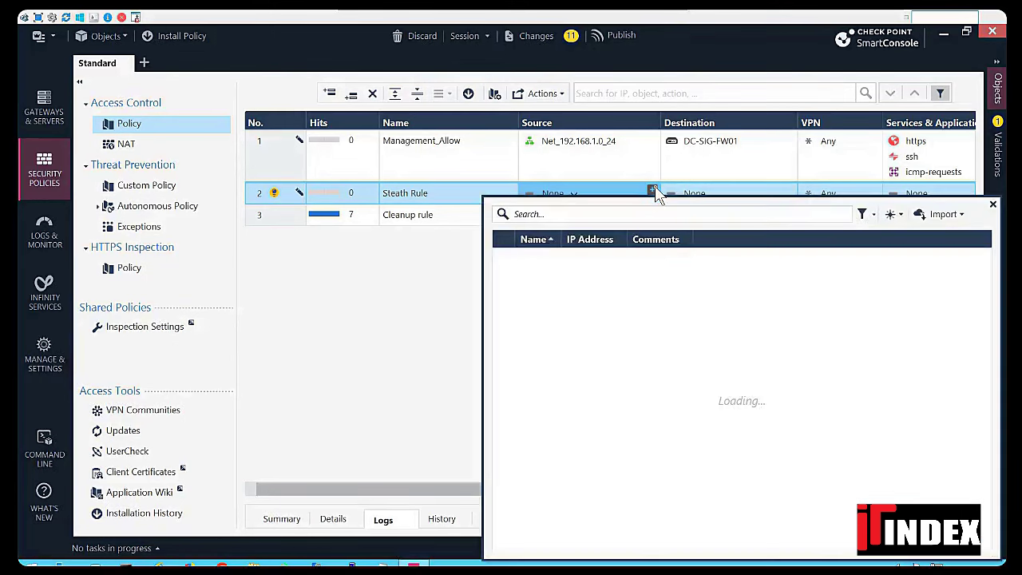
{"action": "left_click", "coordinate": [434, 285]}
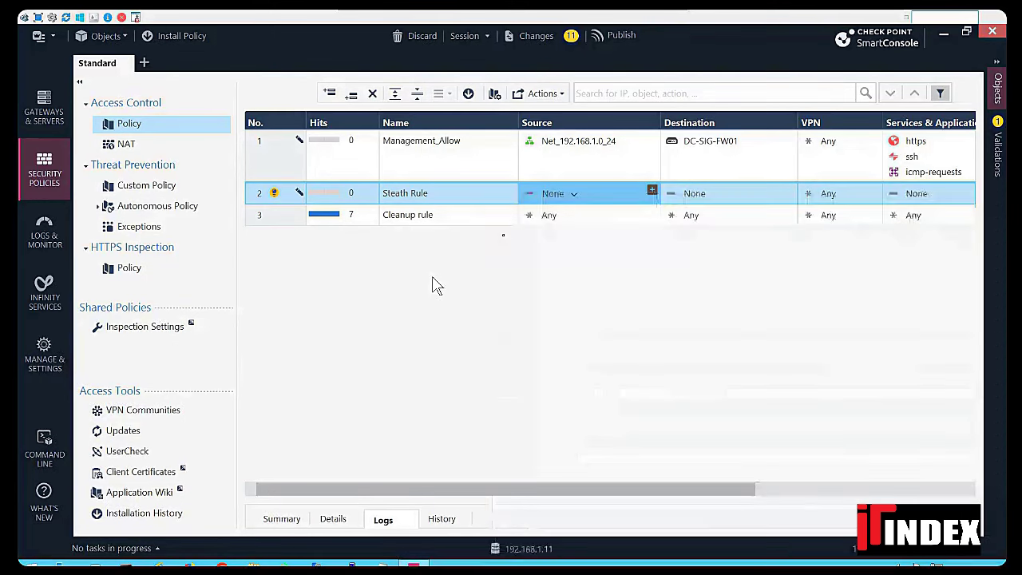
- Set the source of rule 2 to Any and copy DC-SIG-FW01 from the Management_Allow rule into its destination
{"action": "right_click", "coordinate": [562, 201]}
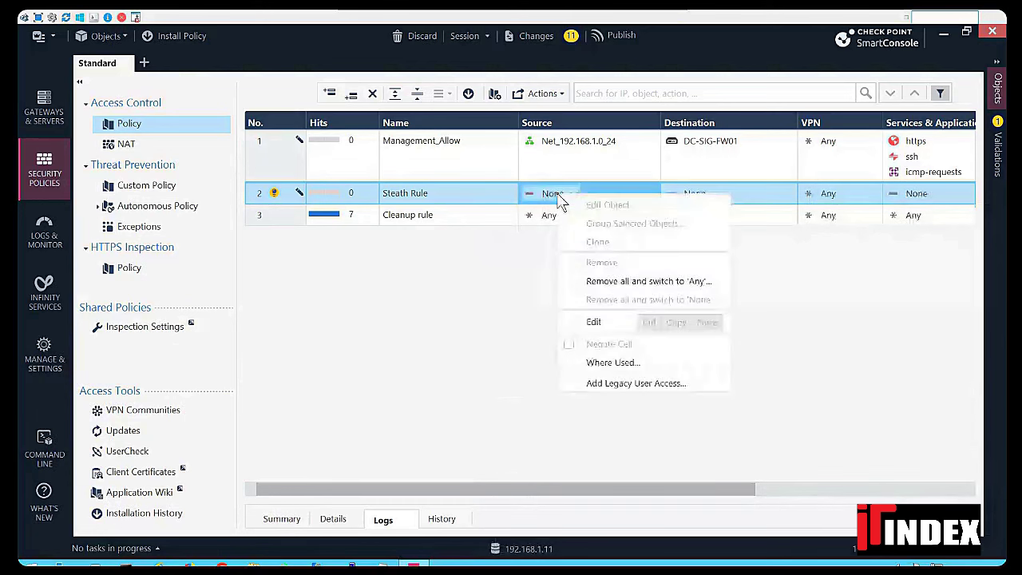
{"action": "left_click", "coordinate": [603, 281]}
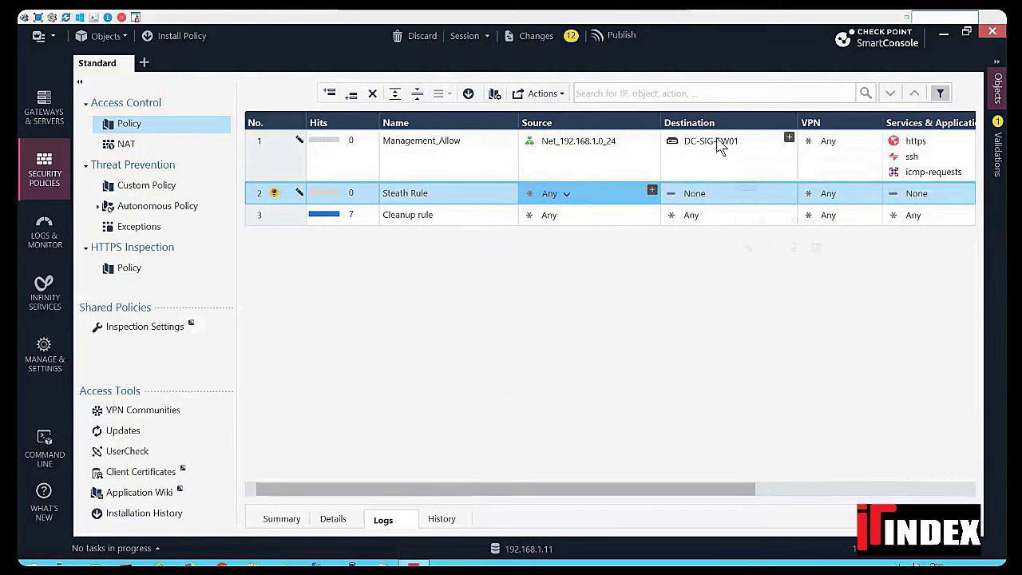
{"action": "left_click_drag", "start_coordinate": [719, 142], "coordinate": [710, 198]}
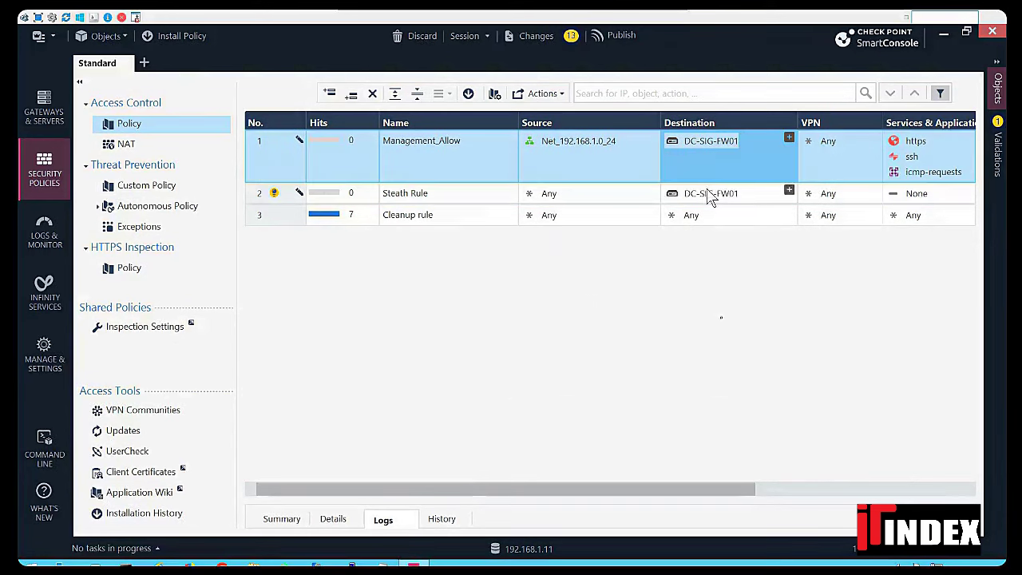
- Set rule 2's services and applications to Any and its tracking to Log
{"action": "left_click", "coordinate": [787, 490]}
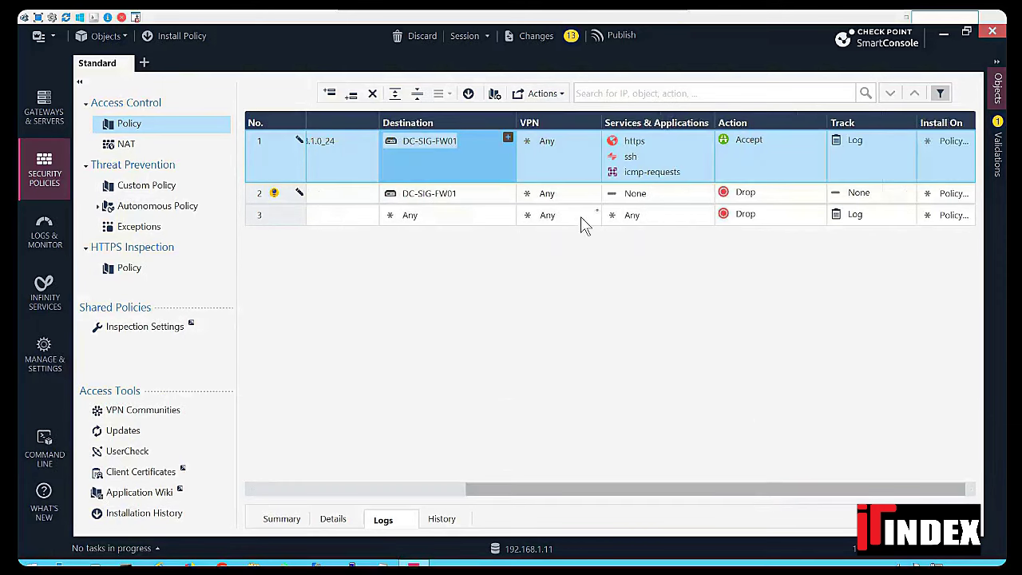
{"action": "right_click", "coordinate": [644, 202]}
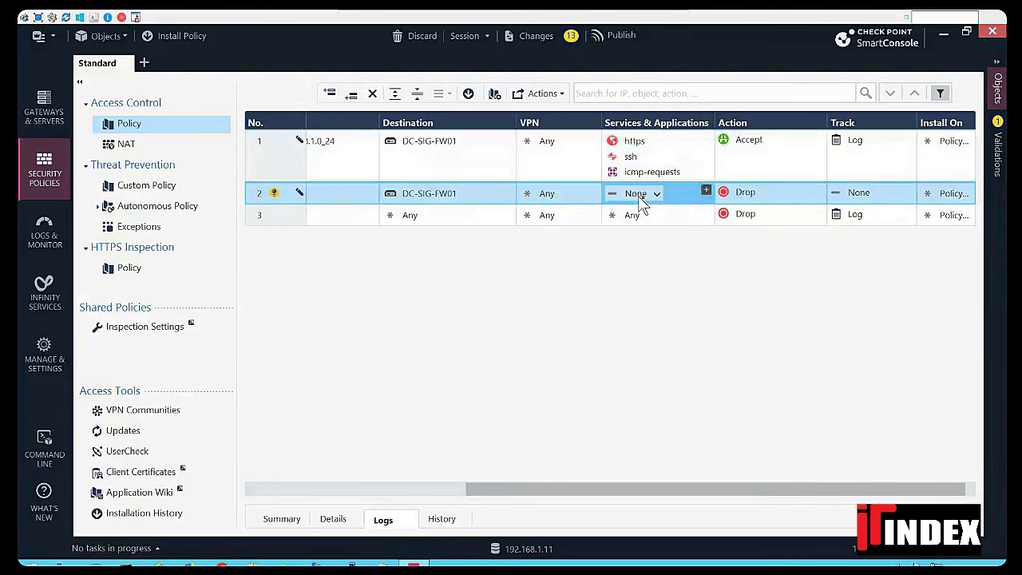
{"action": "left_click", "coordinate": [682, 286]}
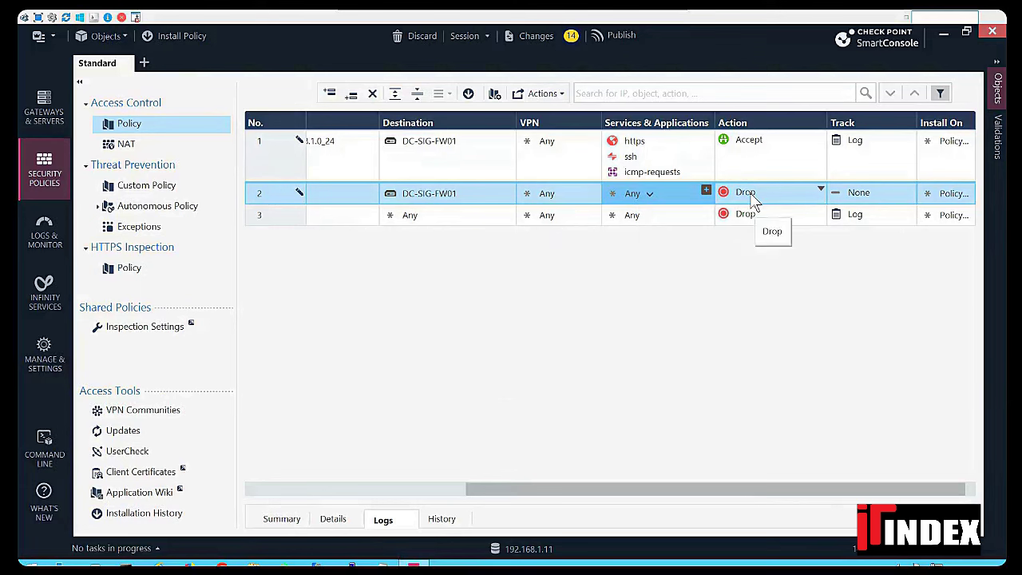
{"action": "left_click", "coordinate": [862, 200]}
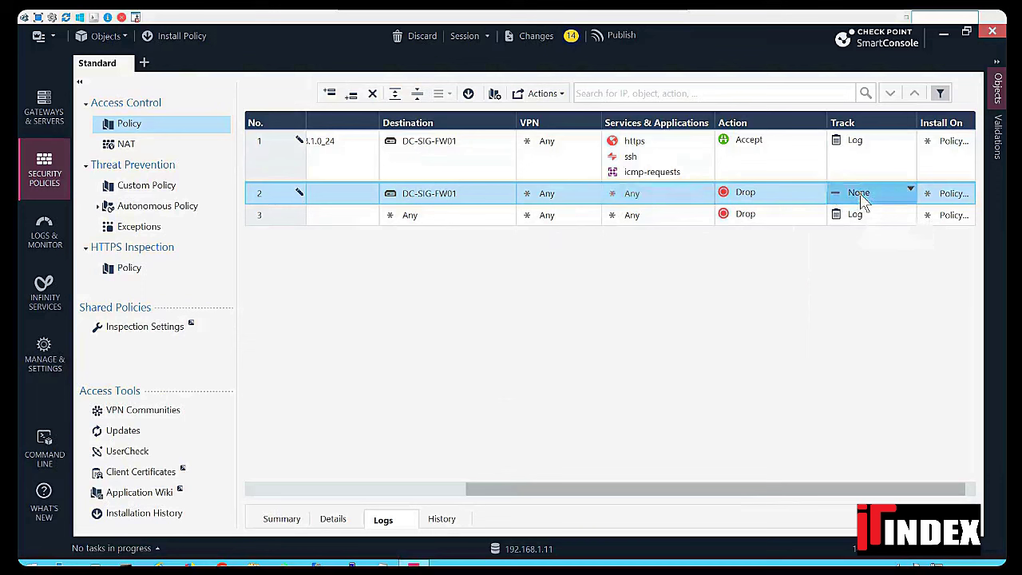
{"action": "left_click", "coordinate": [862, 200]}
{"action": "left_click", "coordinate": [897, 231]}
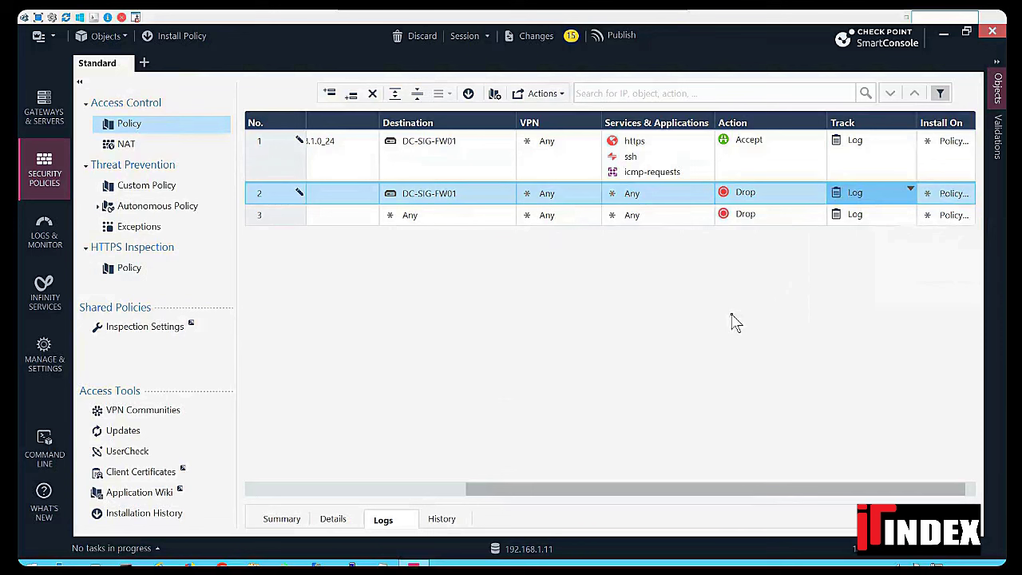
- Switch to the PowerPoint presentation and review the VPN, authentication, explicit and clean-up rules on the Creating a Basic Access Control Policy slide
{"action": "left_click", "coordinate": [445, 491]}
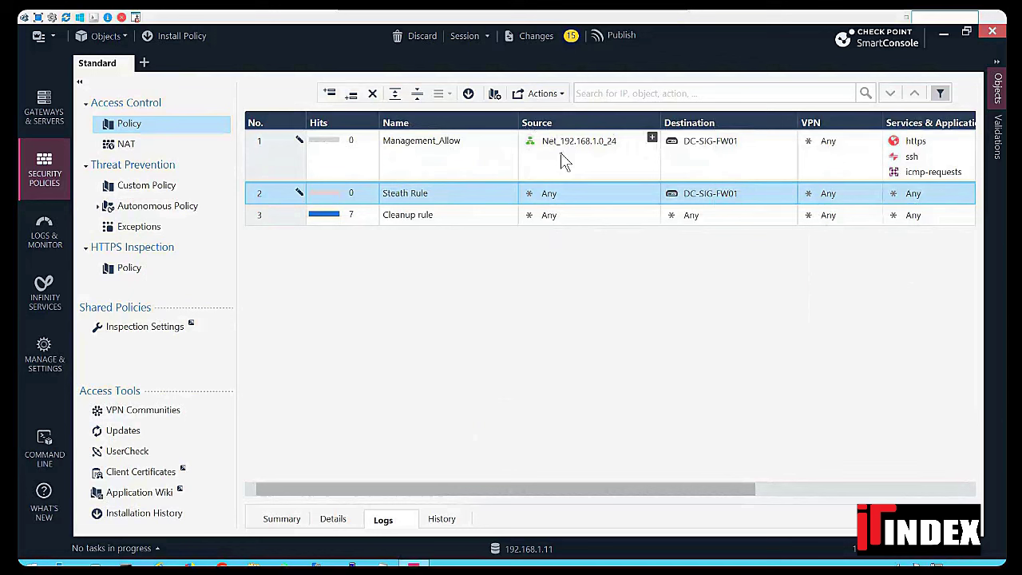
{"action": "key", "text": "alt+Tab"}
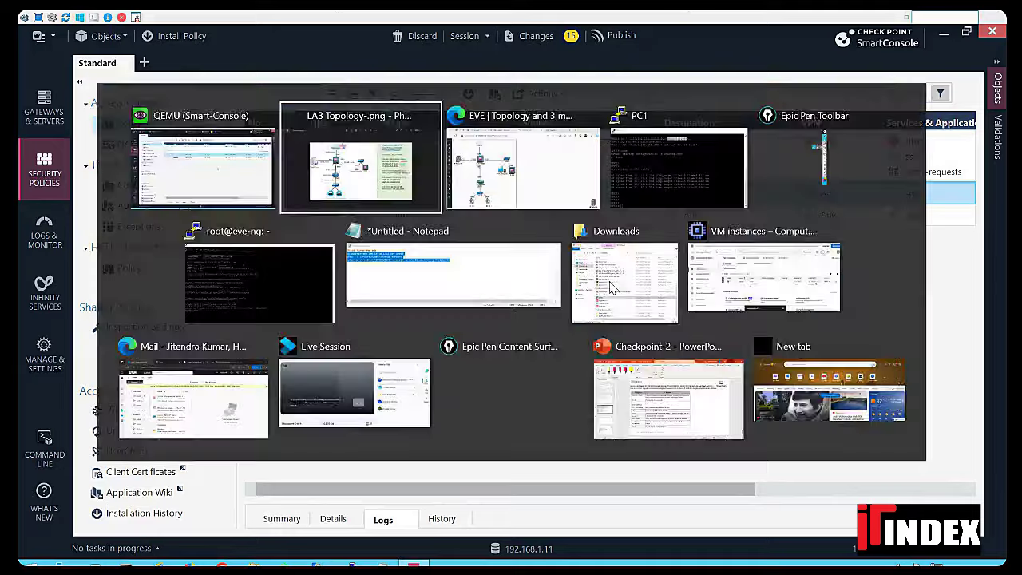
{"action": "key", "text": "Escape"}
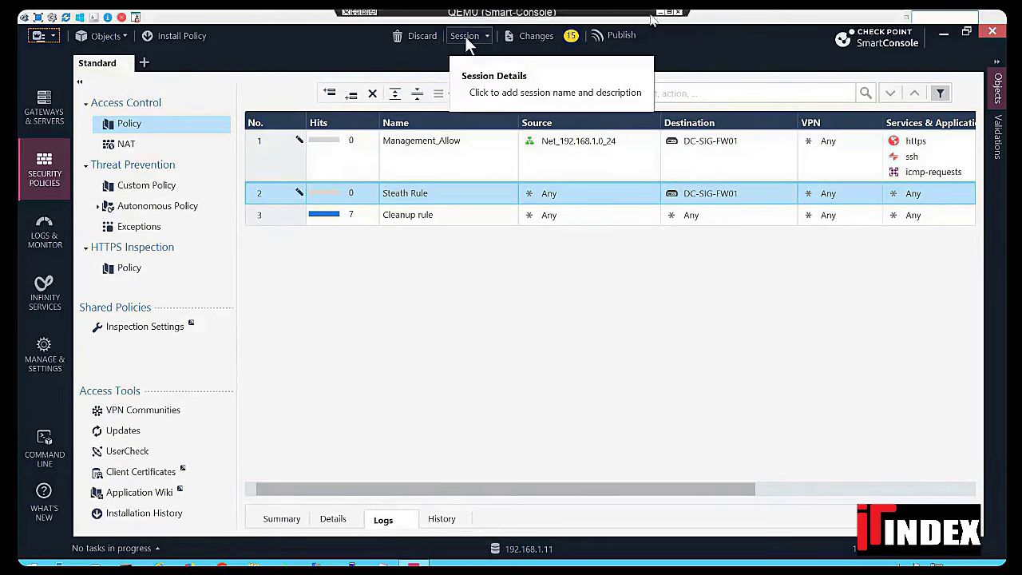
{"action": "key", "text": "alt+Tab"}
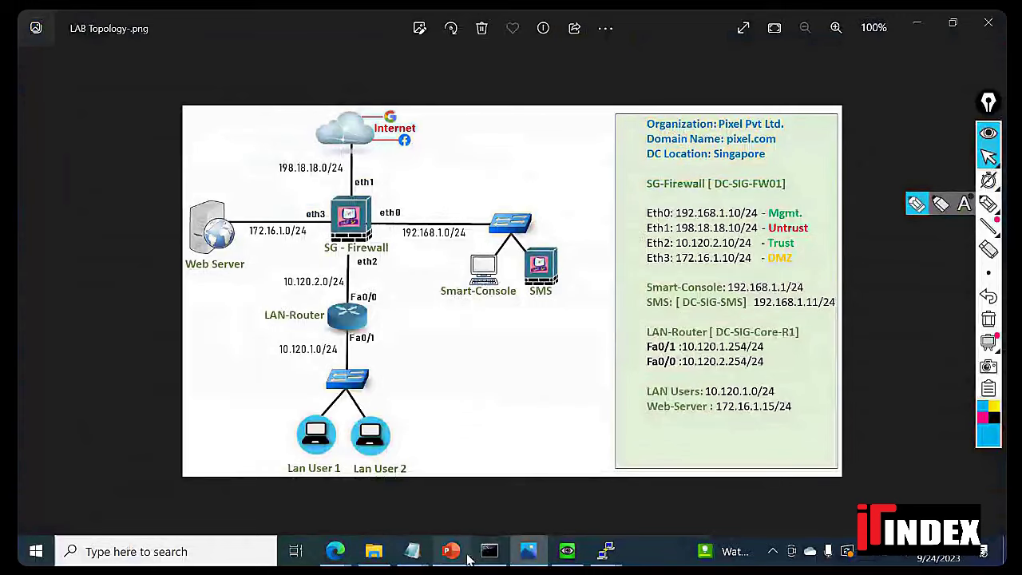
{"action": "left_click", "coordinate": [451, 551]}
{"action": "left_click", "coordinate": [94, 272]}
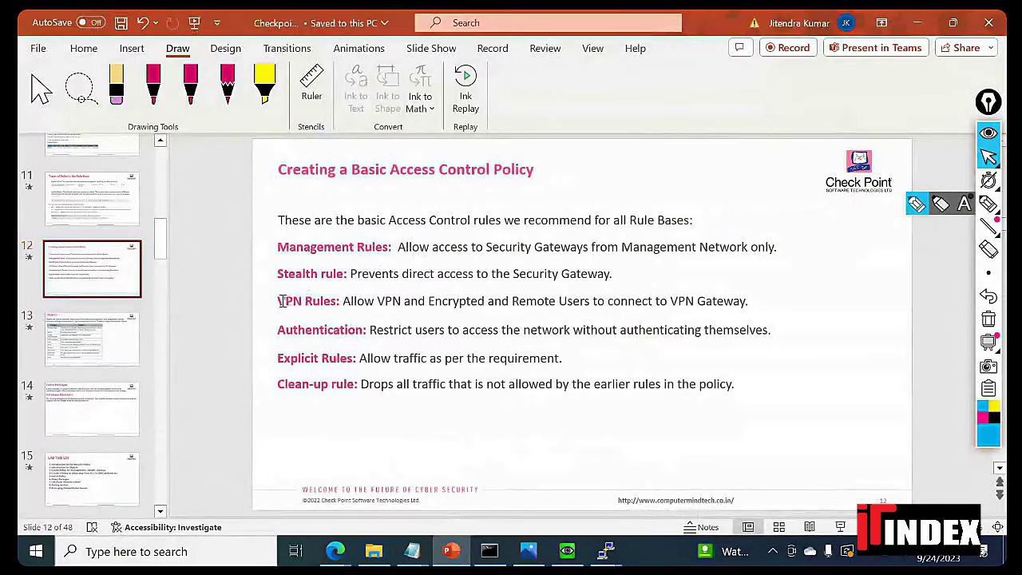
{"action": "left_click_drag", "start_coordinate": [282, 301], "coordinate": [372, 301]}
{"action": "left_click", "coordinate": [281, 330]}
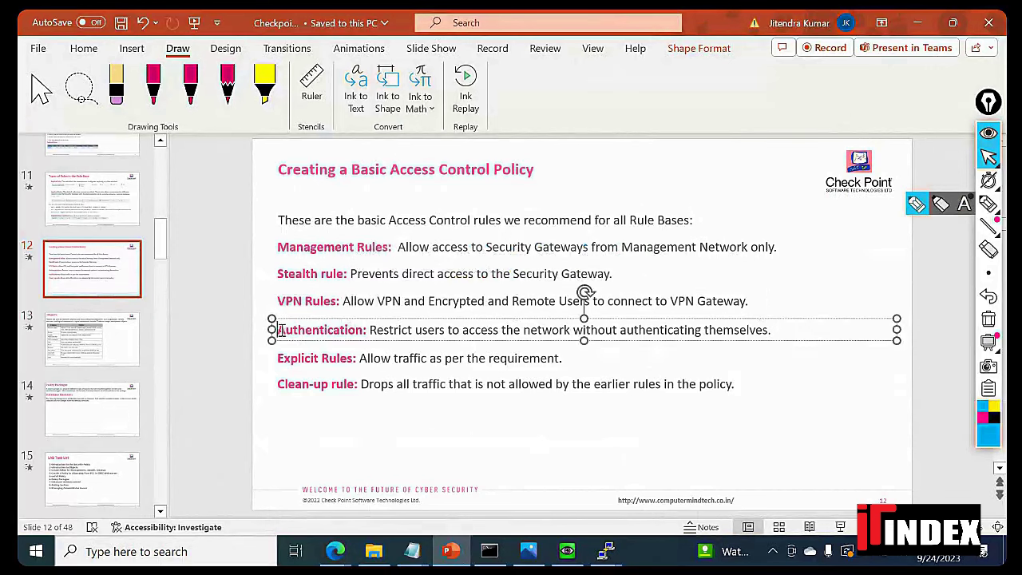
{"action": "left_click_drag", "start_coordinate": [281, 330], "coordinate": [358, 332]}
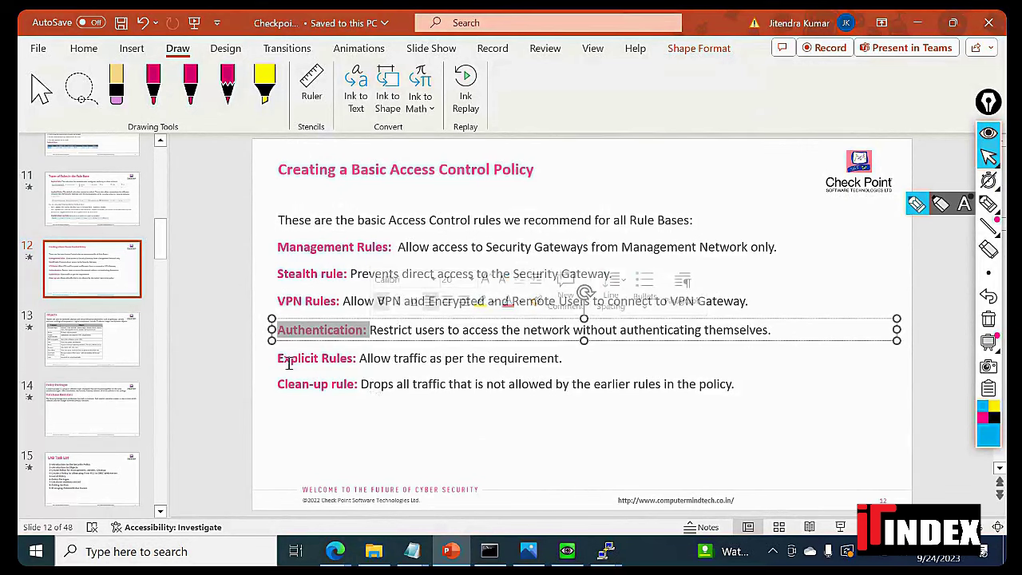
{"action": "left_click_drag", "start_coordinate": [280, 359], "coordinate": [349, 397]}
{"action": "left_click", "coordinate": [397, 452]}
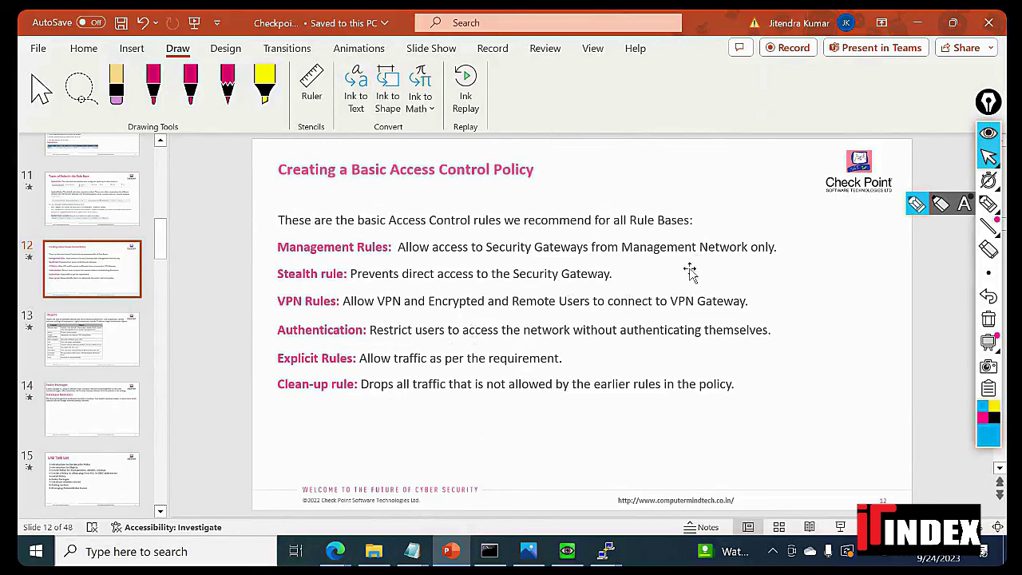
- Return to SmartConsole and correct the name of rule 2 to Stealth Rule
{"action": "left_click", "coordinate": [917, 22]}
{"action": "left_click", "coordinate": [573, 553]}
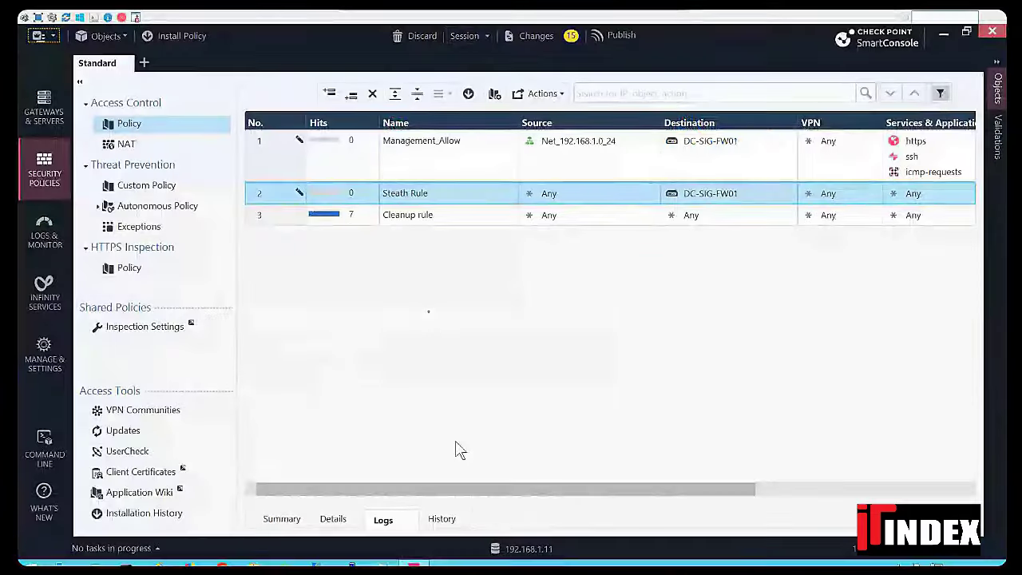
{"action": "left_click", "coordinate": [408, 197]}
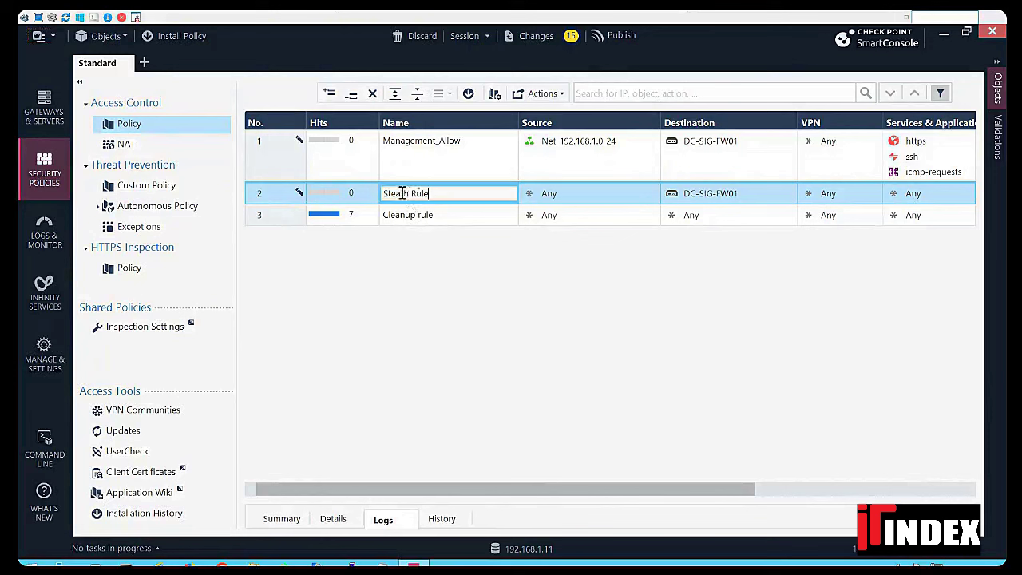
{"action": "type", "text": "l"}
{"action": "left_click", "coordinate": [272, 214]}
- Insert a new empty rule below the Stealth Rule
{"action": "left_click", "coordinate": [280, 195]}
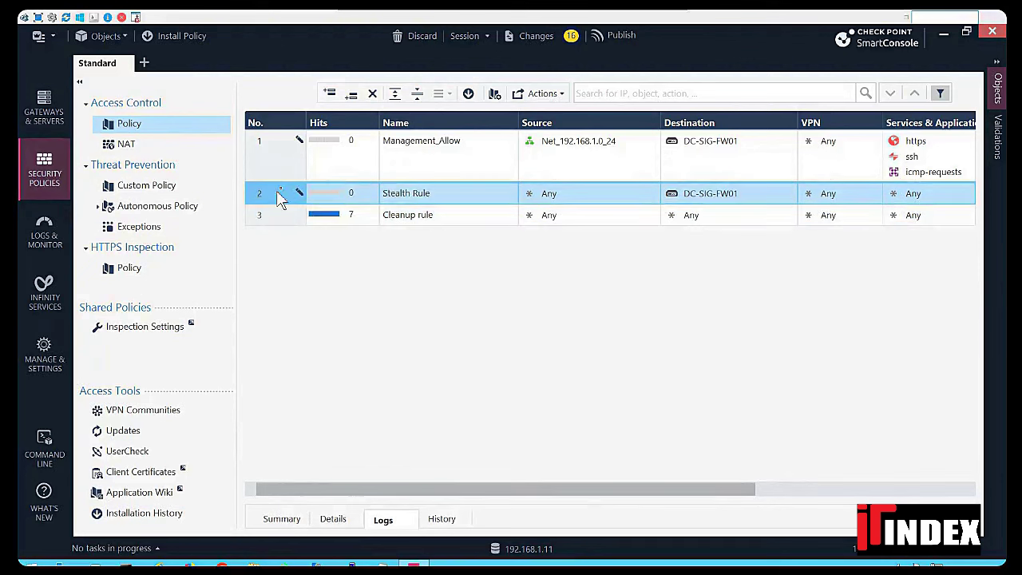
{"action": "left_click", "coordinate": [352, 95]}
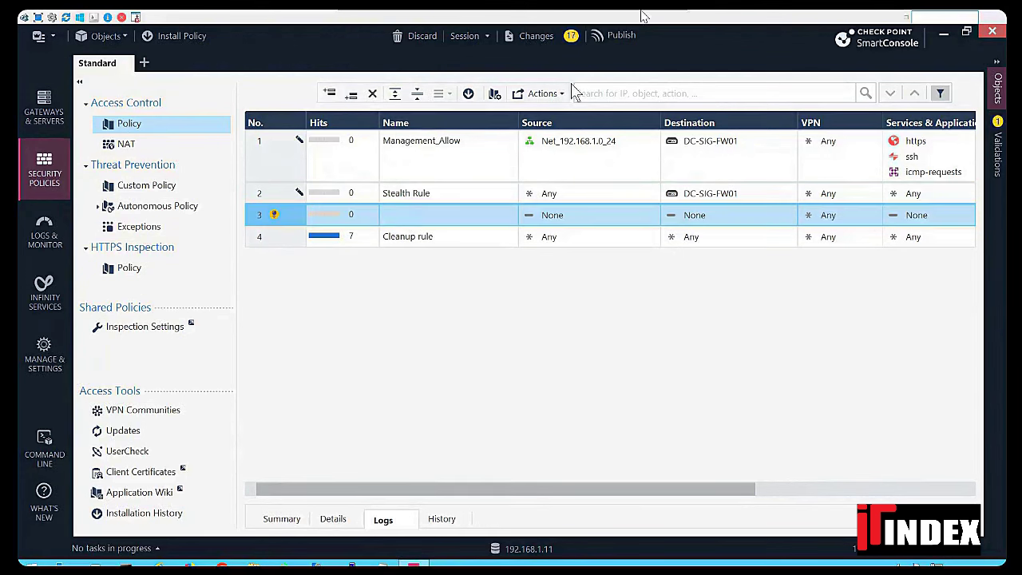
- Switch to the LAB Topology image in Photos, circle Lan User 1 with the pen, and put the image away
{"action": "left_click", "coordinate": [528, 551]}
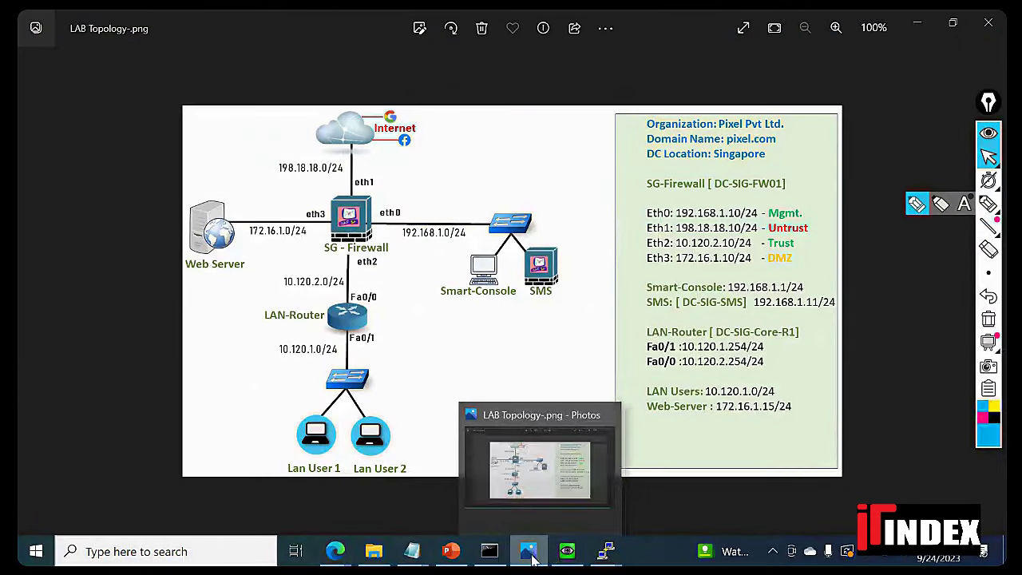
{"action": "left_click", "coordinate": [989, 204]}
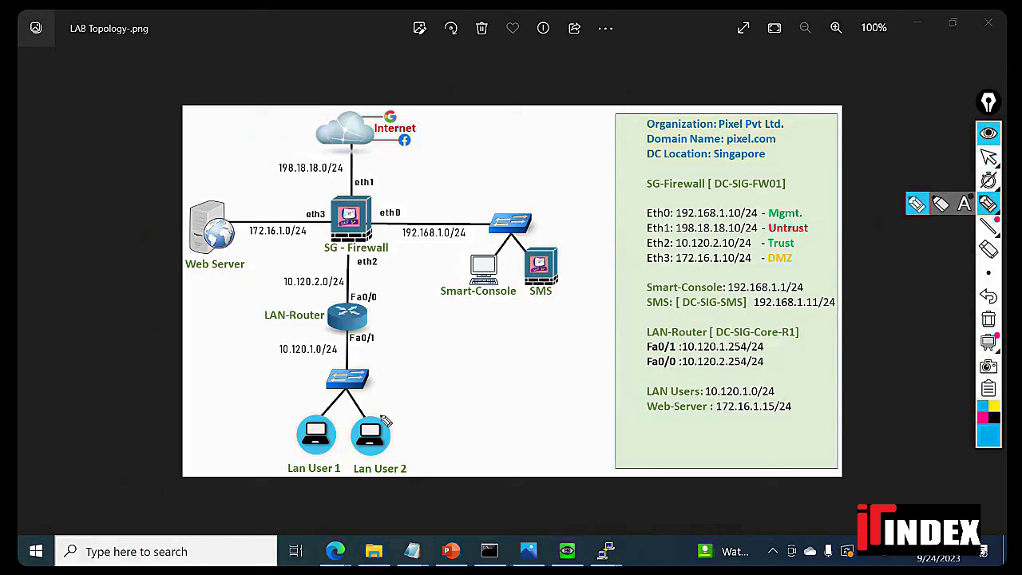
{"action": "mouse_move", "coordinate": [318, 415]}
{"action": "left_mouse_down"}
{"action": "mouse_move", "coordinate": [289, 456]}
{"action": "mouse_move", "coordinate": [344, 436]}
{"action": "mouse_move", "coordinate": [315, 413]}
{"action": "left_mouse_up"}
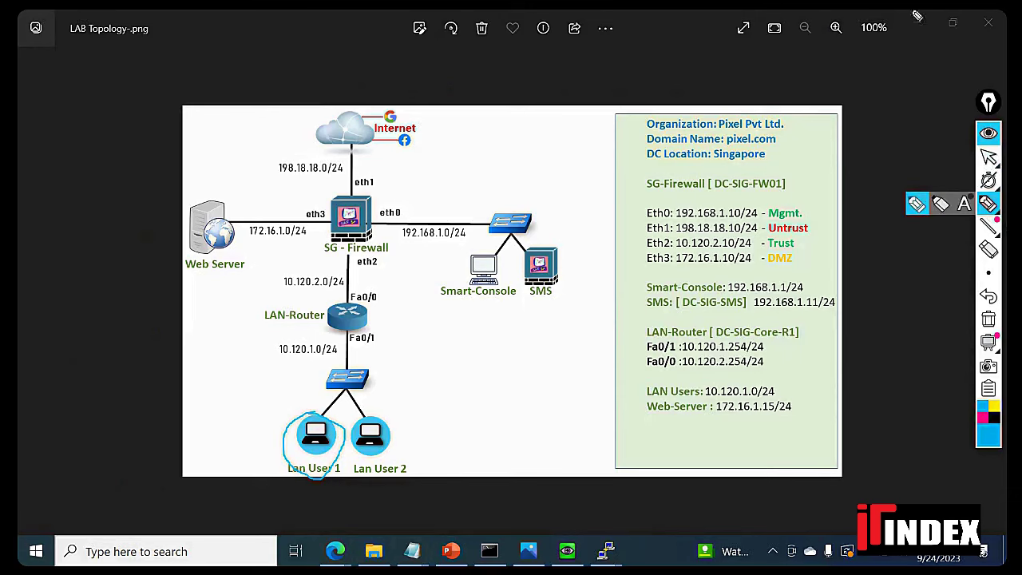
{"action": "left_click", "coordinate": [989, 157]}
{"action": "left_click", "coordinate": [917, 22]}
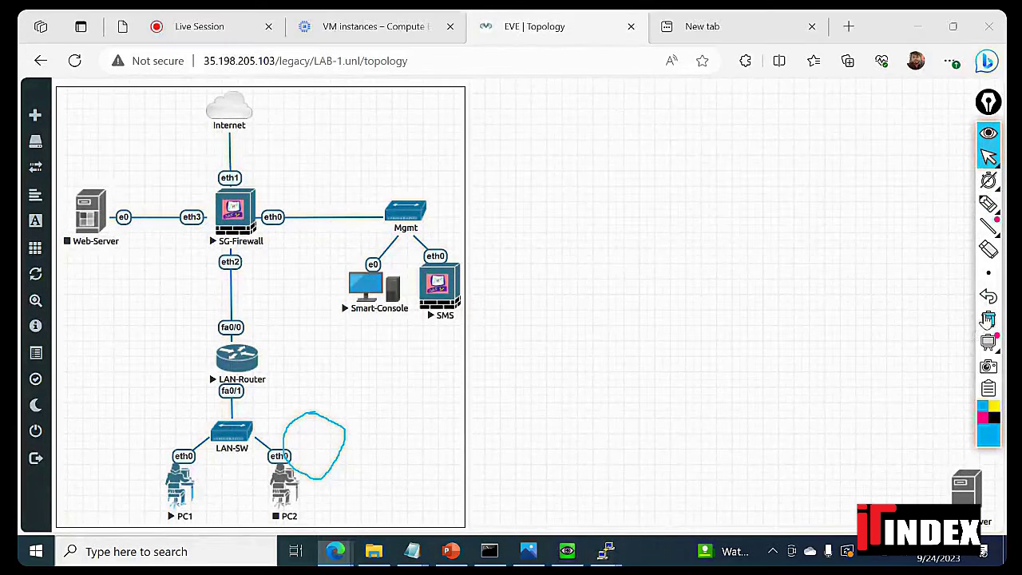
- Clear the pen circle from the EVE topology page and return to SmartConsole
{"action": "left_click", "coordinate": [989, 317]}
{"action": "left_click", "coordinate": [607, 551]}
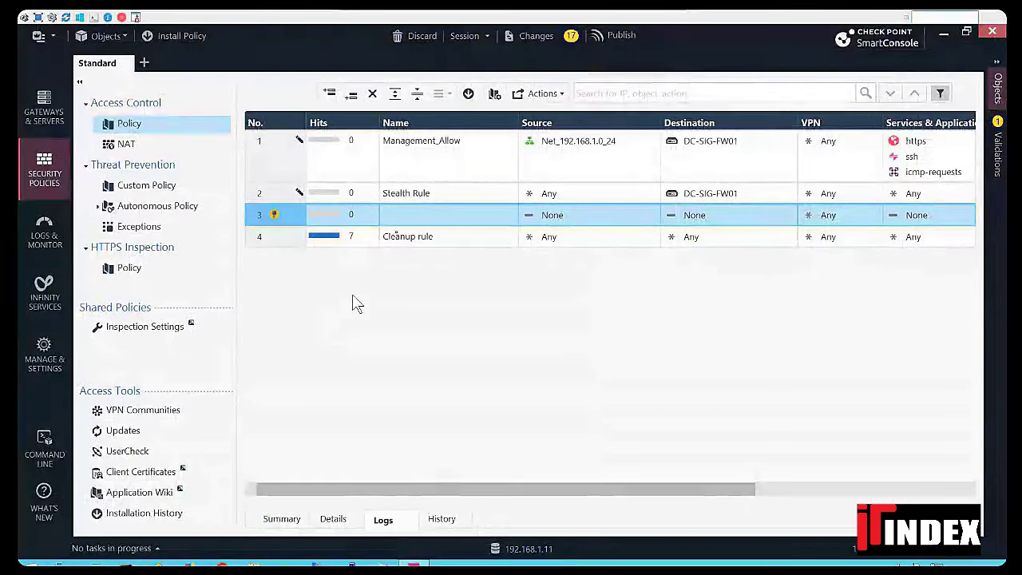
- Name rule 3 Allow_Web-Server, declining Sticky Keys
{"action": "double_click", "coordinate": [404, 215]}
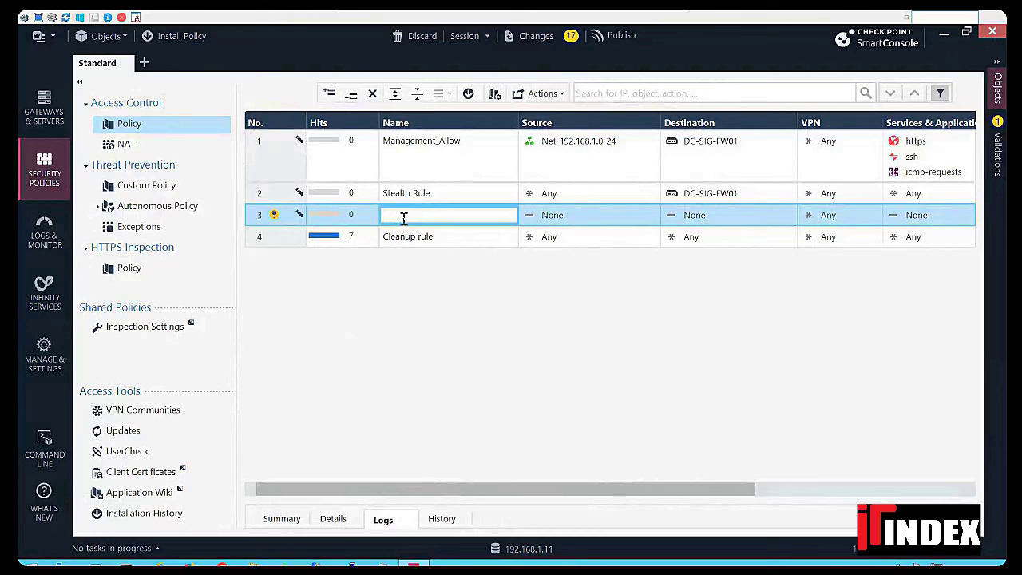
{"action": "type", "text": "A"}
{"action": "key", "text": "shift"}
{"action": "key", "text": "shift"}
{"action": "key", "text": "shift"}
{"action": "key", "text": "shift"}
{"action": "key", "text": "shift"}
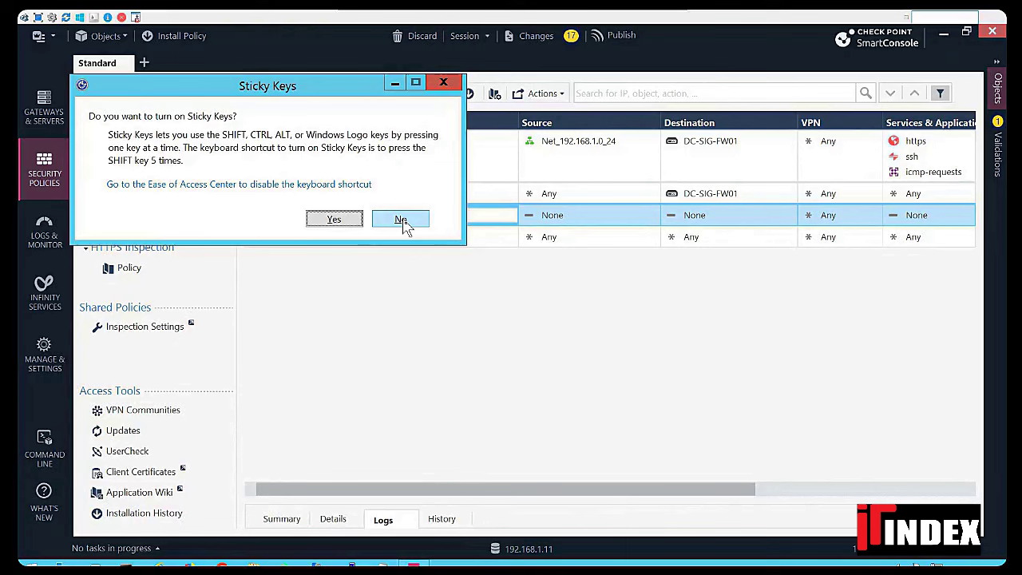
{"action": "left_click", "coordinate": [402, 219]}
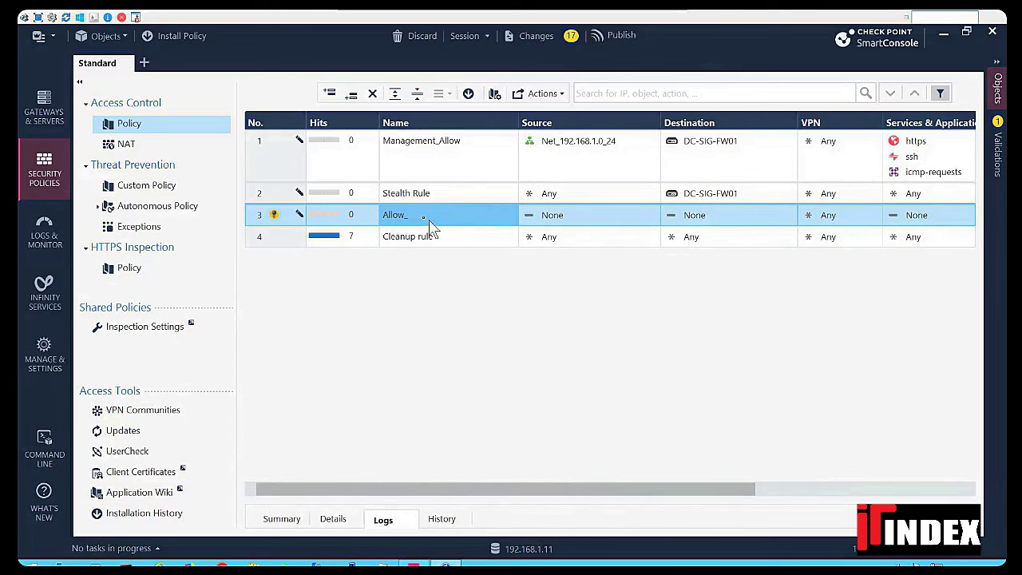
{"action": "key", "text": "shift"}
{"action": "key", "text": "shift"}
{"action": "key", "text": "shift"}
{"action": "key", "text": "shift"}
{"action": "key", "text": "shift"}
{"action": "left_click", "coordinate": [401, 219]}
{"action": "double_click", "coordinate": [415, 216]}
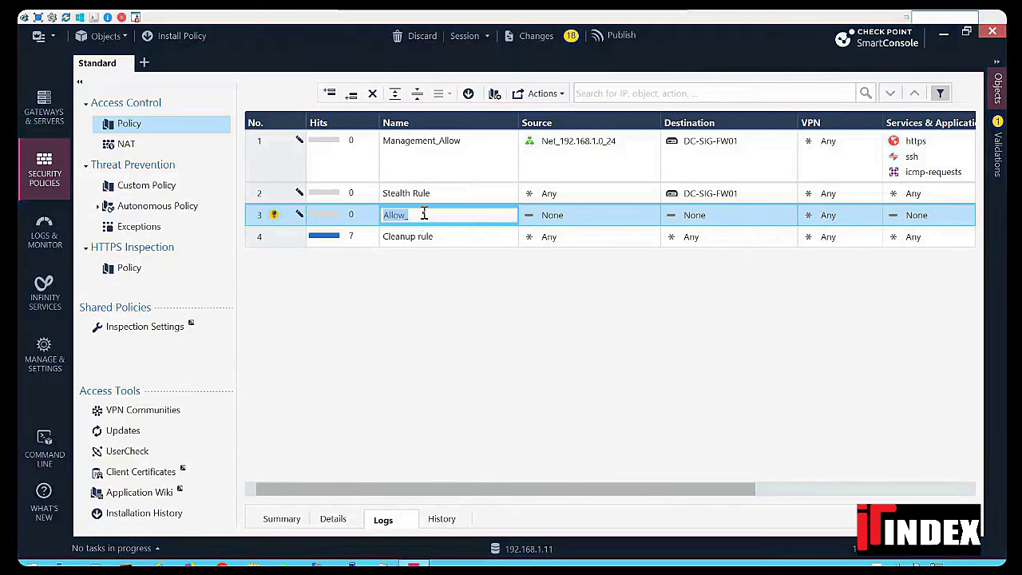
{"action": "left_click", "coordinate": [424, 214]}
{"action": "type", "text": "Web-Server"}
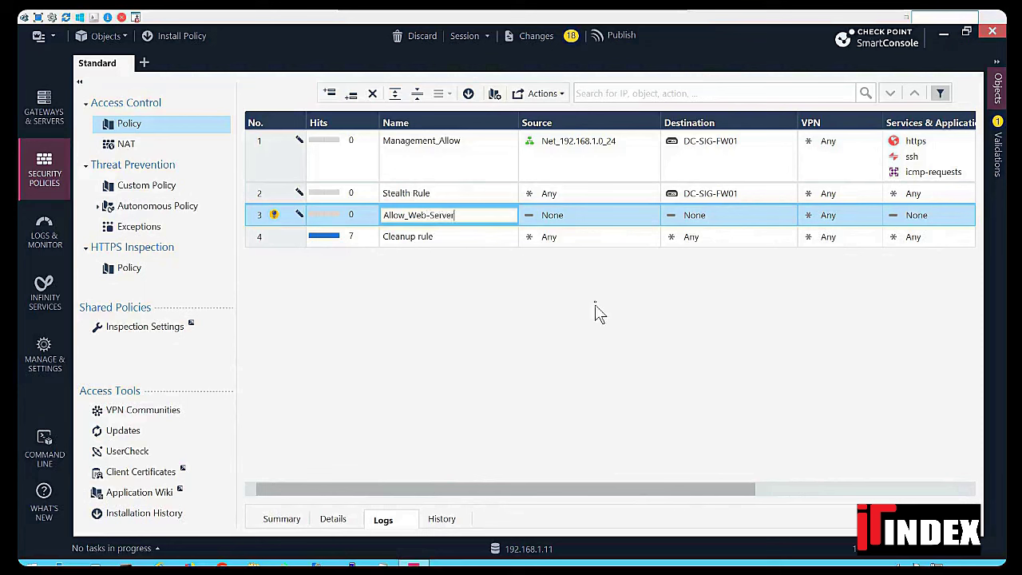
- Start a new host object for the source of rule 3, named Host_10.120.1.1 with IPv4 address 10.120.1.1
{"action": "left_click", "coordinate": [563, 217]}
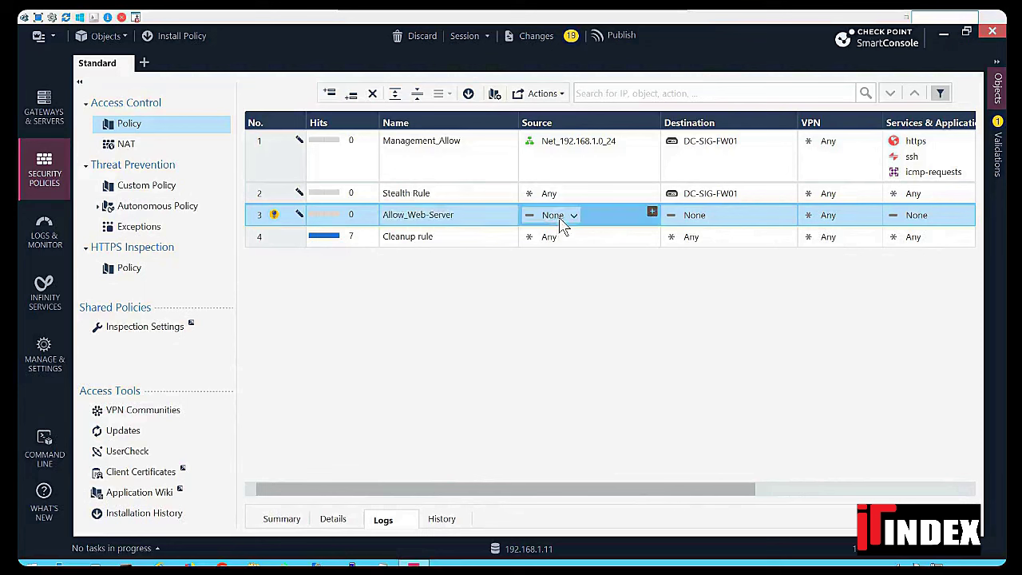
{"action": "left_click", "coordinate": [652, 215]}
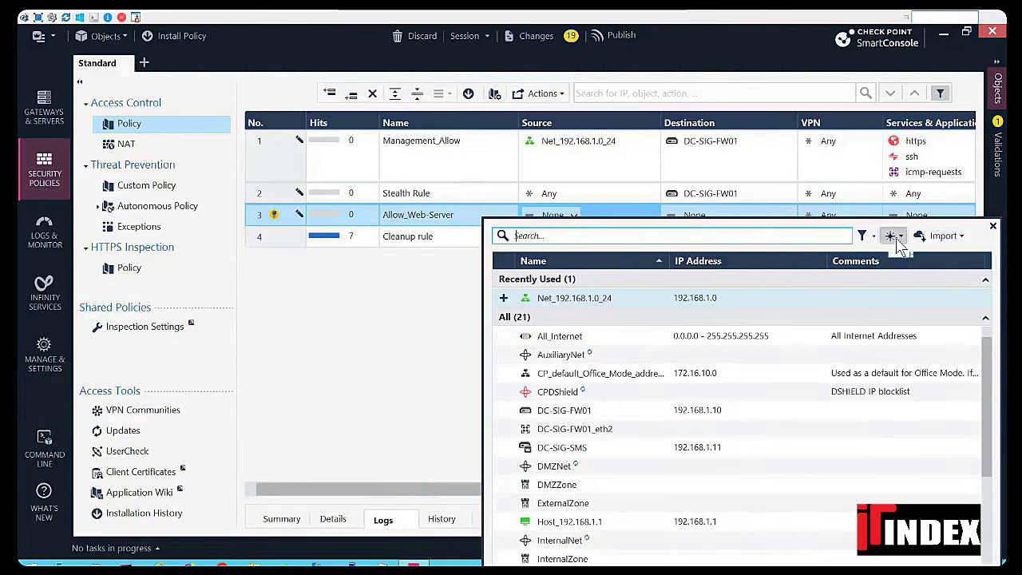
{"action": "left_click", "coordinate": [897, 237]}
{"action": "left_click", "coordinate": [911, 255]}
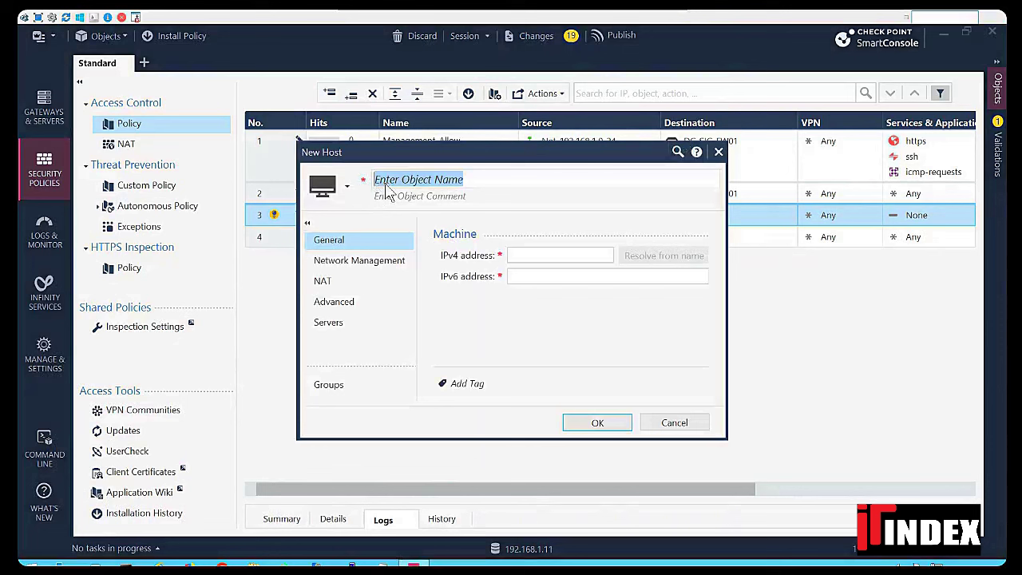
{"action": "type", "text": "Host"}
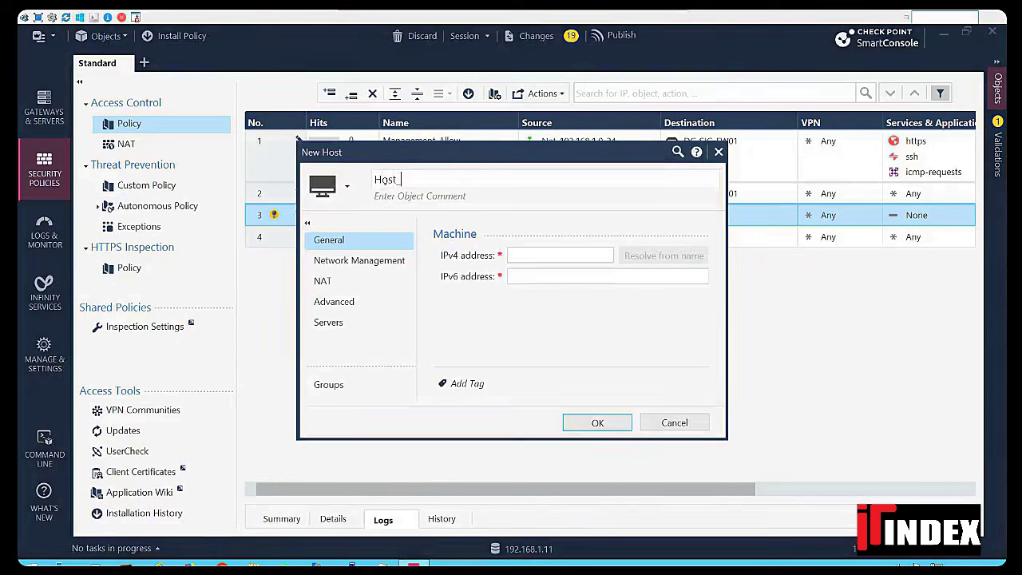
{"action": "type", "text": "_10.120.1.1"}
{"action": "left_click", "coordinate": [542, 259]}
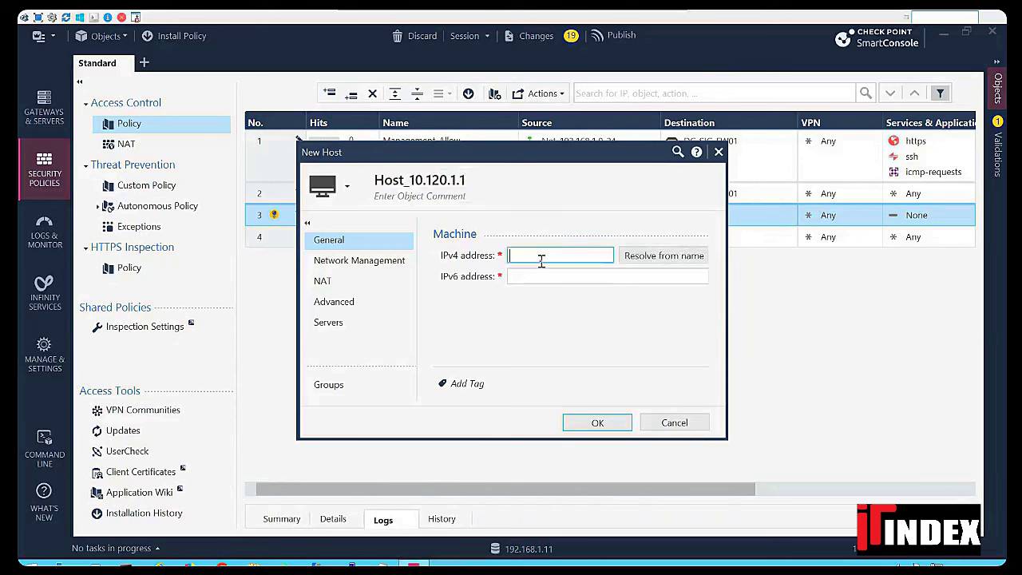
{"action": "type", "text": "10.120.1.1"}
- Colour the new host object Sea Green and save it as the source of rule 3
{"action": "left_click", "coordinate": [348, 186]}
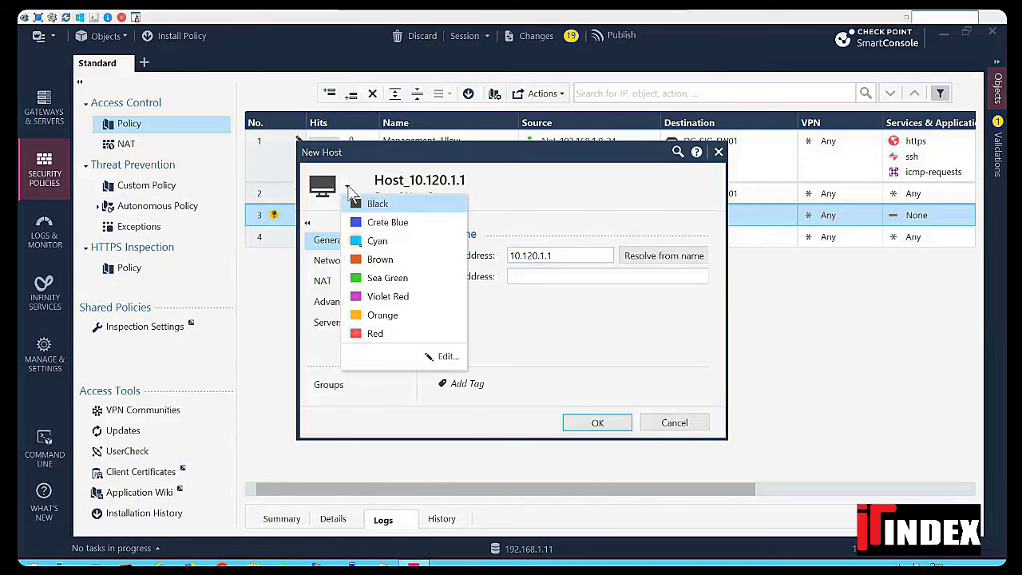
{"action": "left_click", "coordinate": [376, 259]}
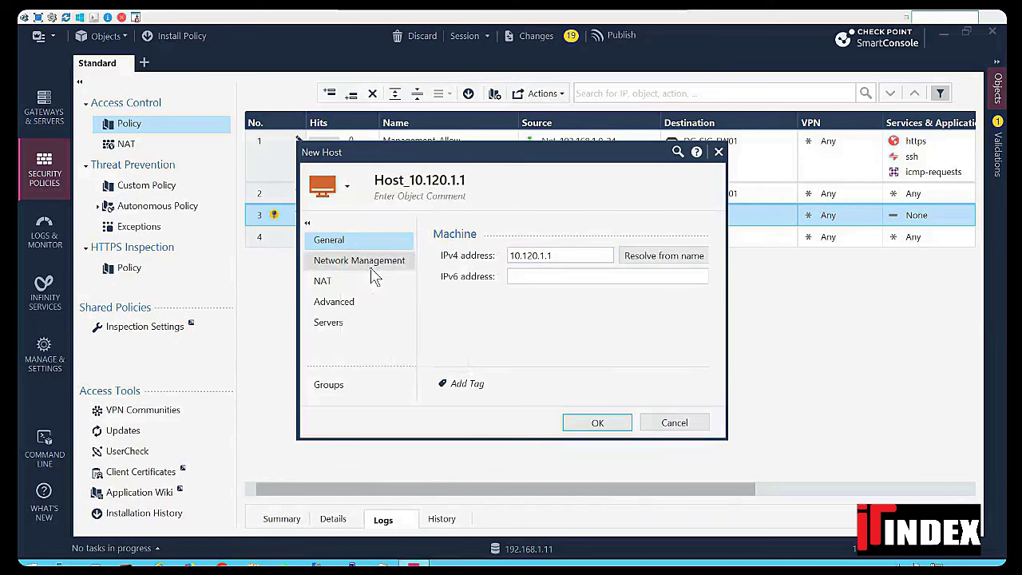
{"action": "left_click", "coordinate": [347, 187]}
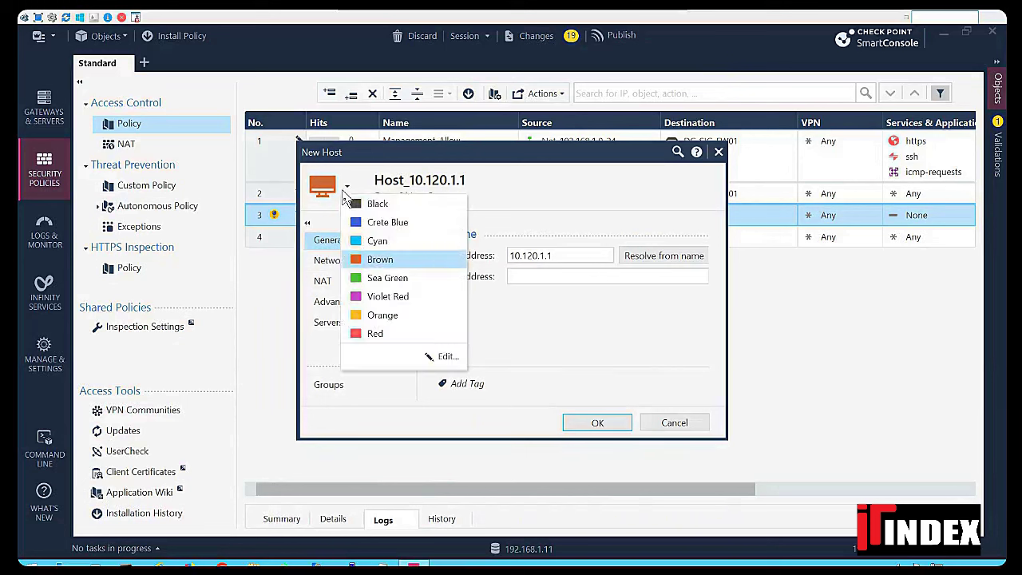
{"action": "left_click", "coordinate": [382, 279]}
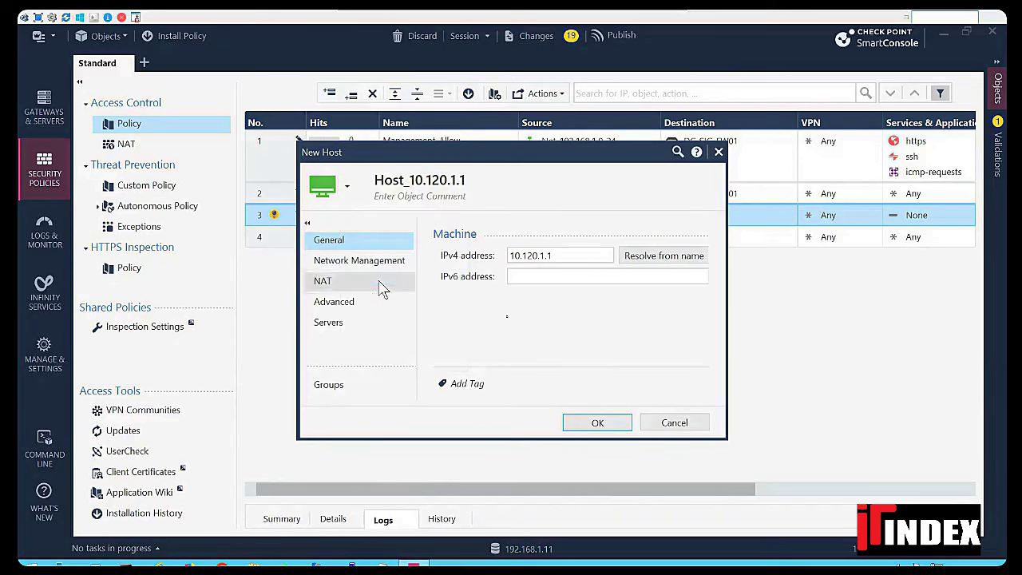
{"action": "left_click", "coordinate": [622, 424]}
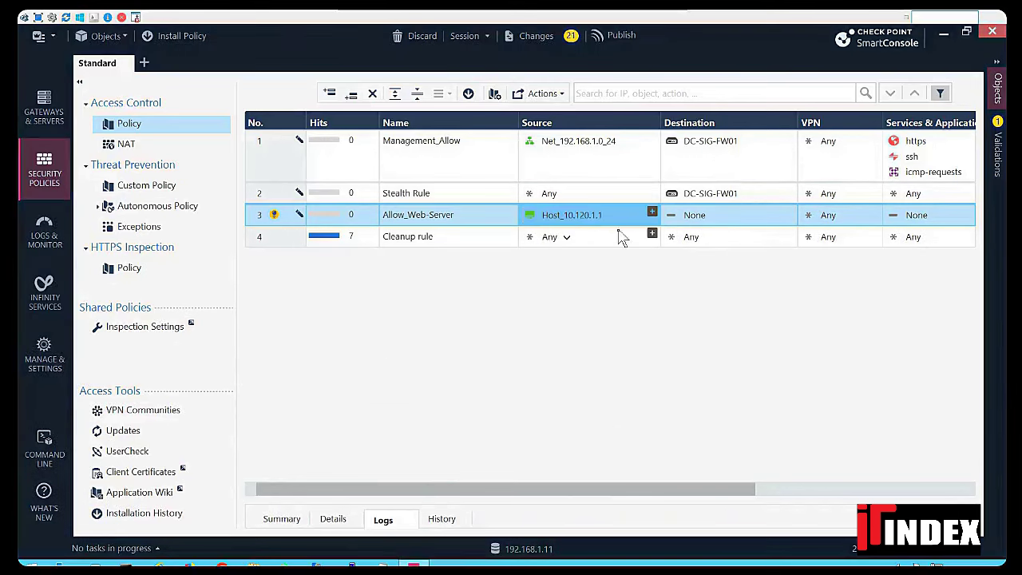
- Start a new host object for the destination of rule 3, named Web_Server_172.16.1.15 with IPv4 address 172.16.1.15
{"action": "left_click", "coordinate": [788, 218]}
{"action": "left_click", "coordinate": [788, 218]}
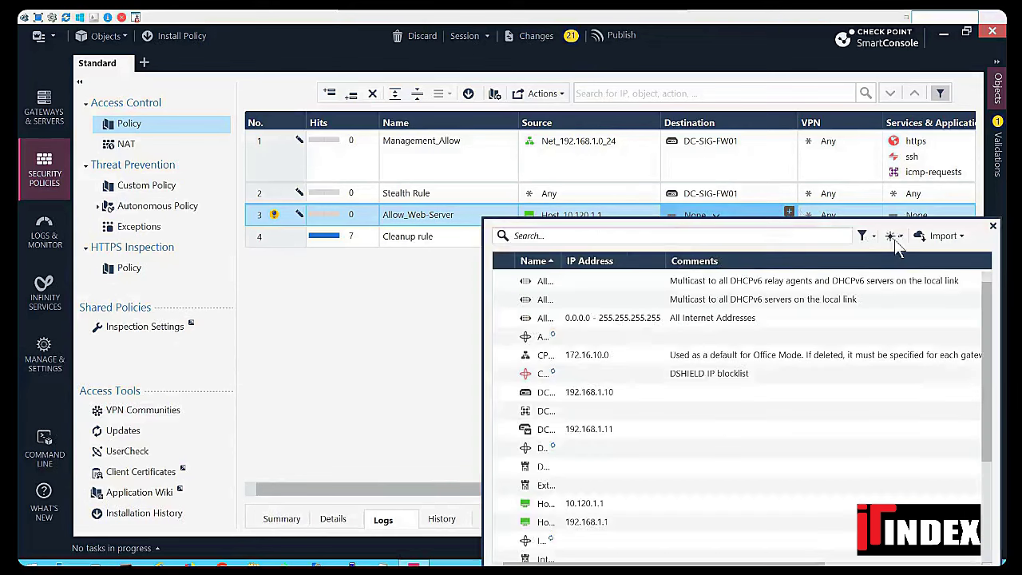
{"action": "left_click", "coordinate": [900, 237]}
{"action": "left_click", "coordinate": [900, 237]}
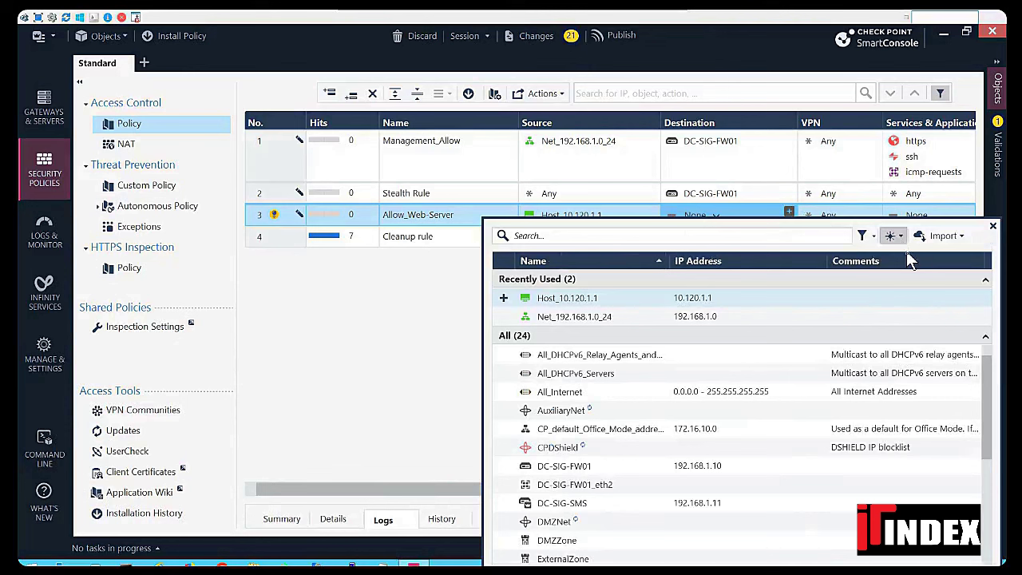
{"action": "left_click", "coordinate": [893, 237]}
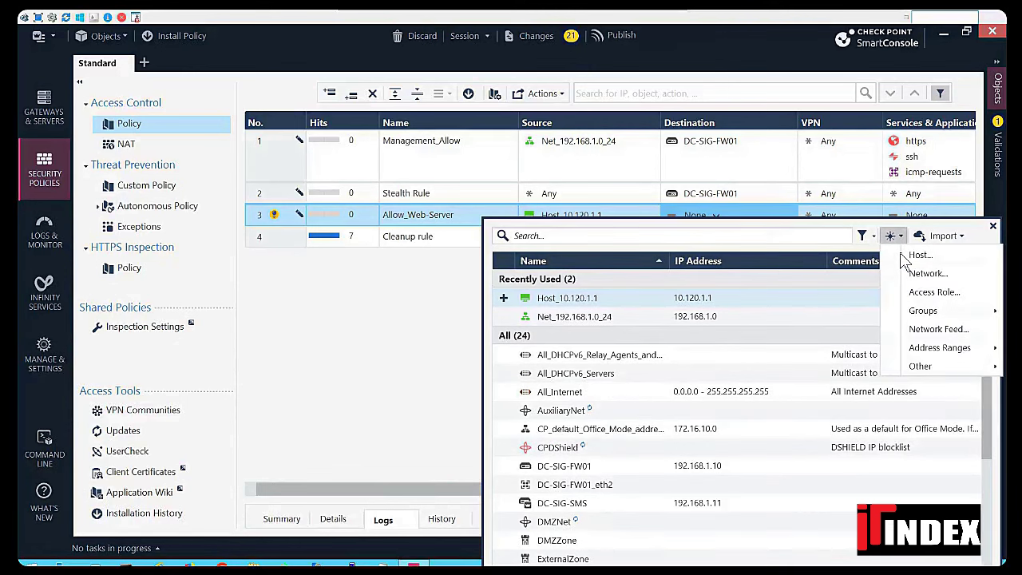
{"action": "left_click", "coordinate": [903, 256]}
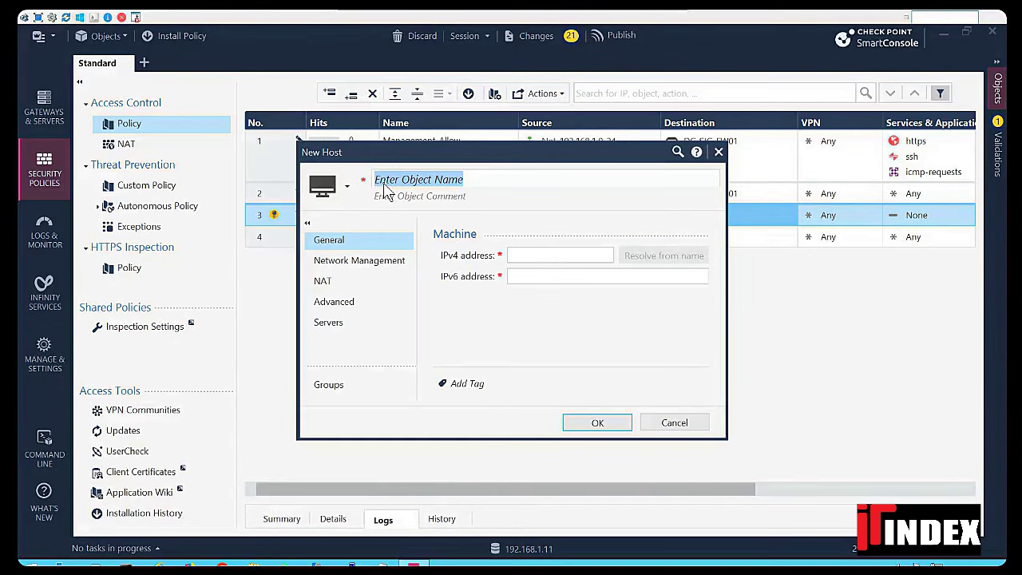
{"action": "type", "text": "Web_"}
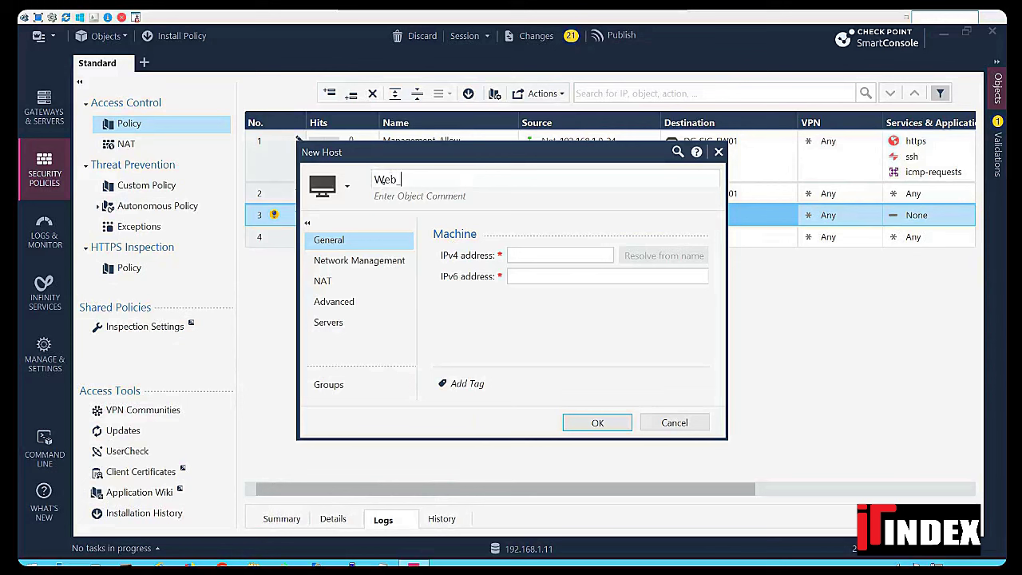
{"action": "type", "text": "Server_172.168"}
{"action": "key", "text": "BackSpace"}
{"action": "left_click_drag", "start_coordinate": [489, 181], "coordinate": [436, 180]}
{"action": "key", "text": "ctrl+c"}
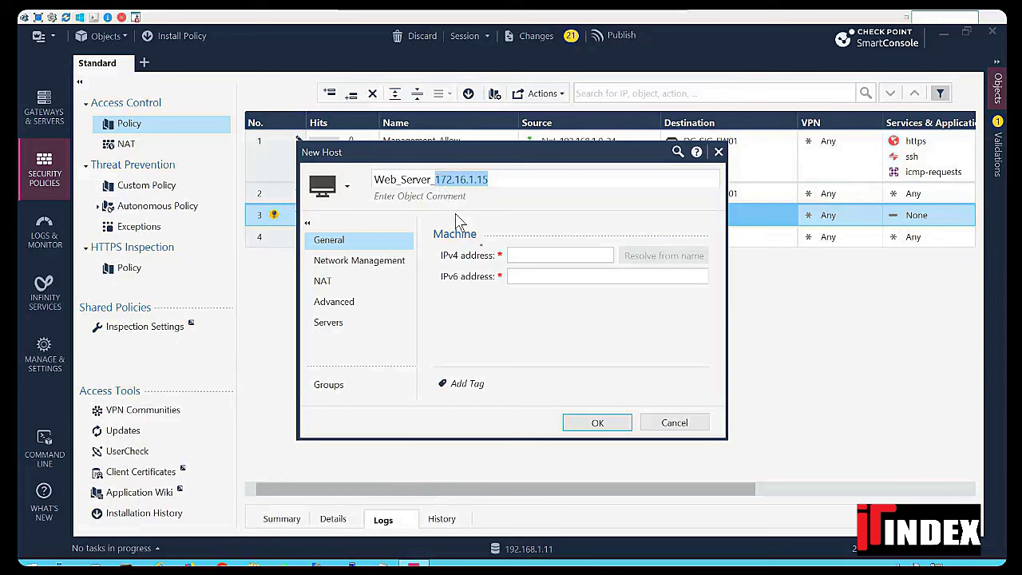
{"action": "left_click", "coordinate": [519, 255]}
{"action": "key", "text": "ctrl+v"}
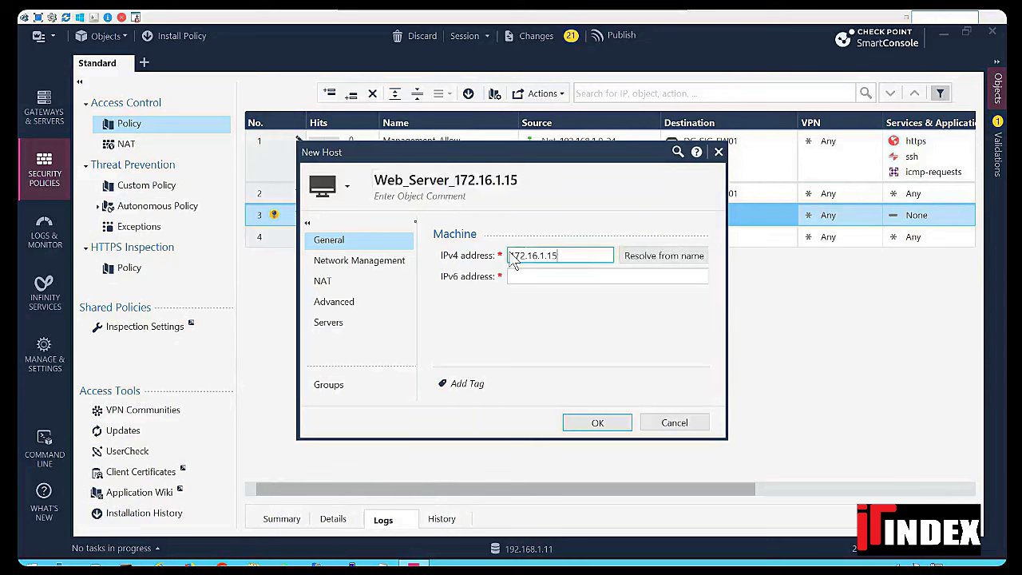
- Colour the web server host Orange and save it as the destination of rule 3
{"action": "left_click", "coordinate": [346, 188]}
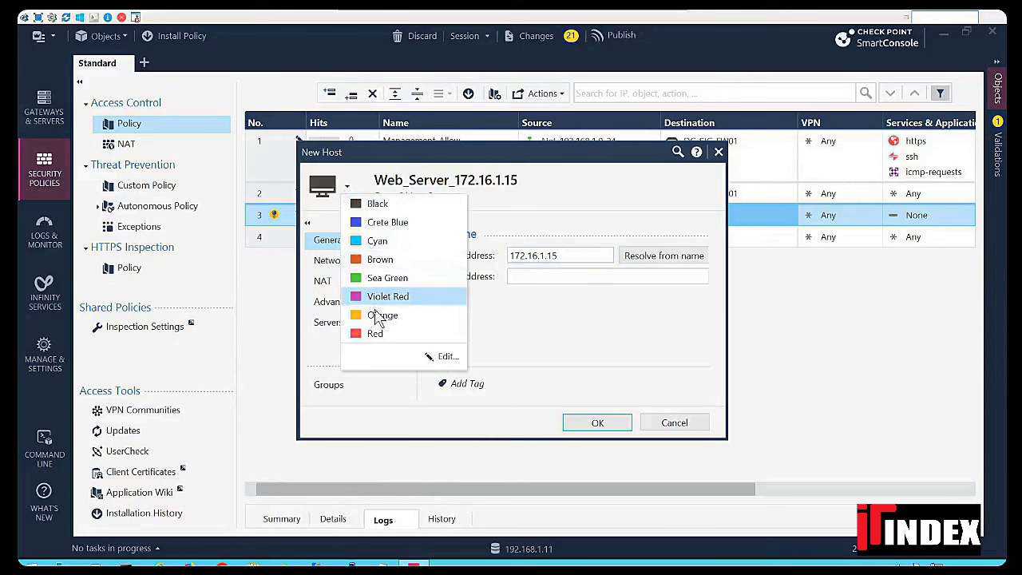
{"action": "left_click", "coordinate": [379, 316]}
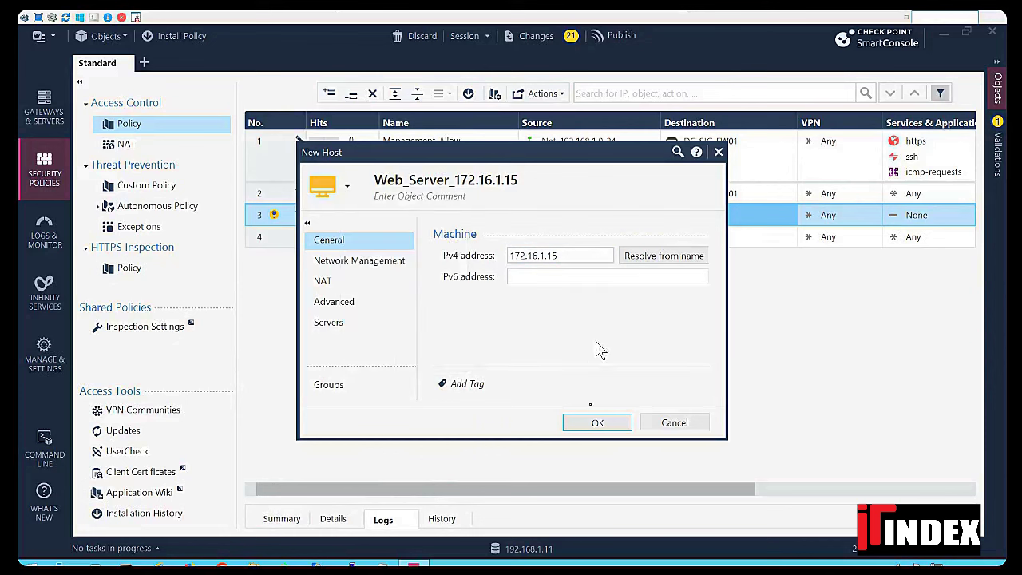
{"action": "left_click", "coordinate": [597, 423]}
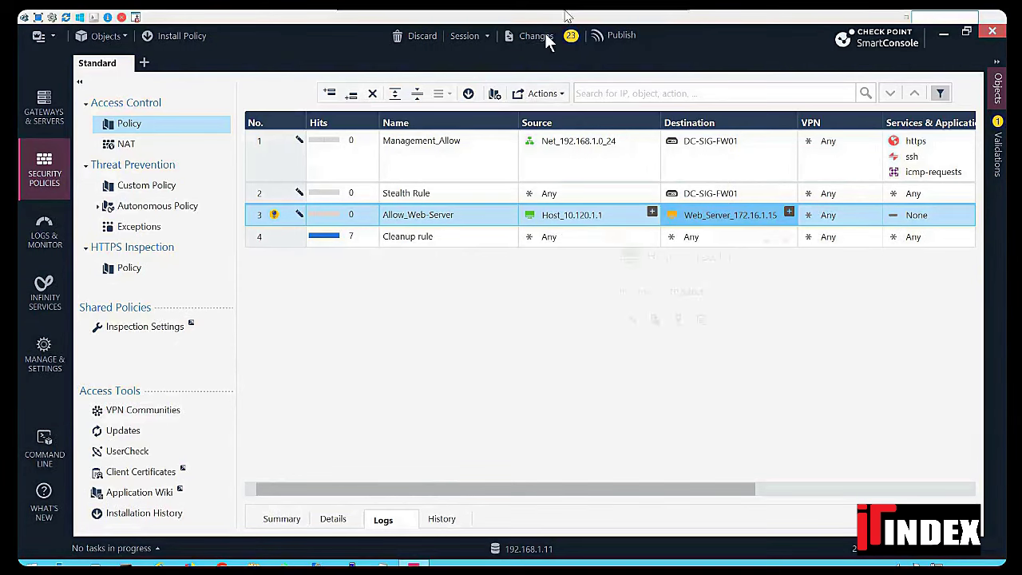
- Check the participants of the live session in the browser and return to SmartConsole
{"action": "left_click", "coordinate": [663, 17]}
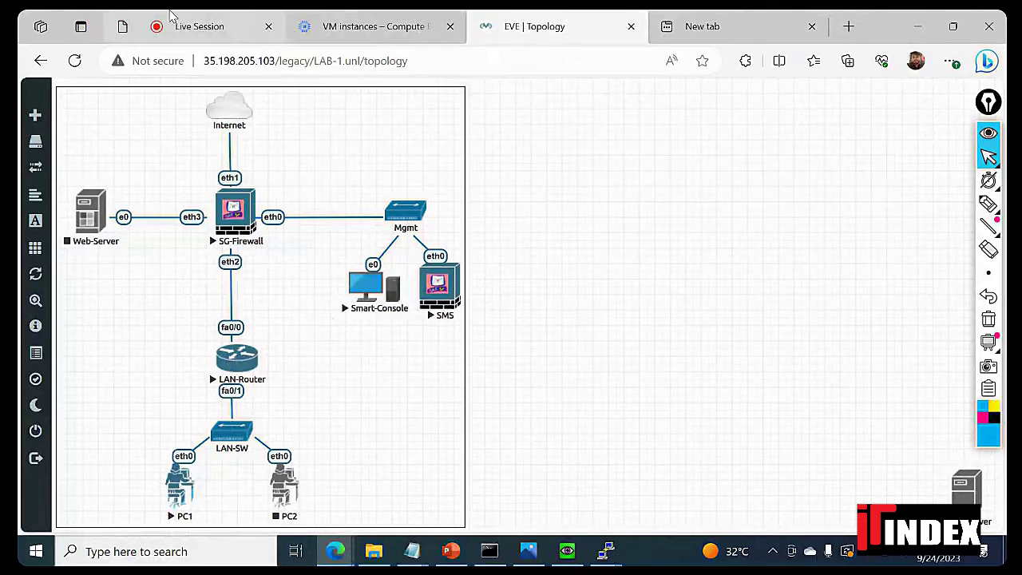
{"action": "left_click", "coordinate": [200, 26]}
{"action": "left_click", "coordinate": [851, 307]}
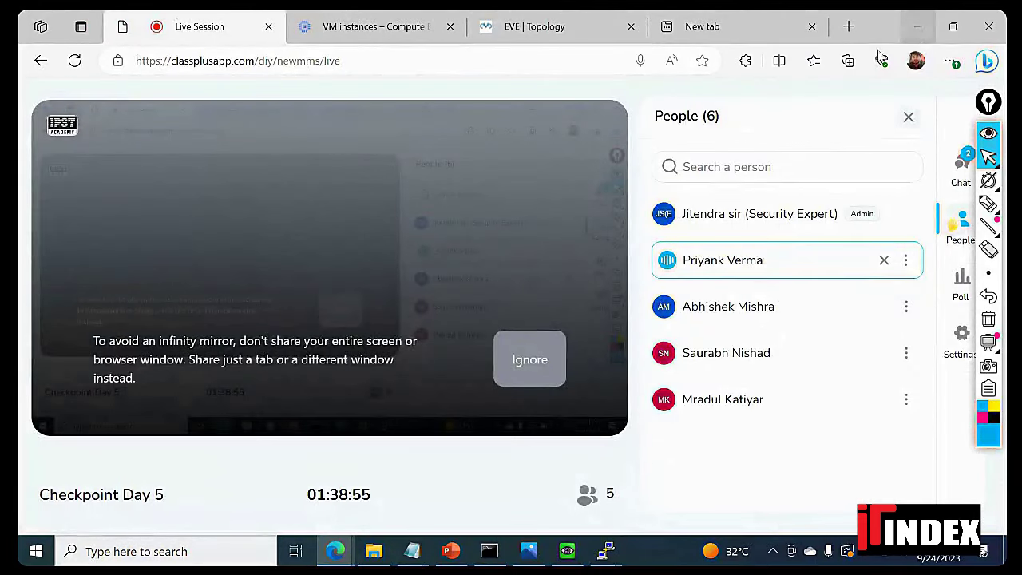
{"action": "left_click", "coordinate": [567, 551]}
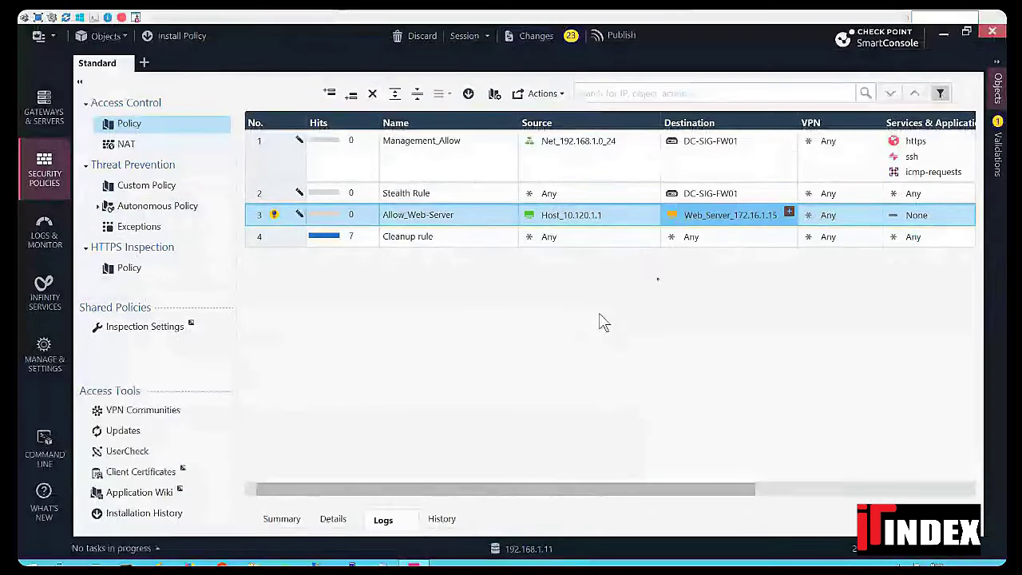
- Search the services for port 80, add http to the Allow_Web-Server rule, and set the rule's action to Accept
{"action": "left_click", "coordinate": [781, 493]}
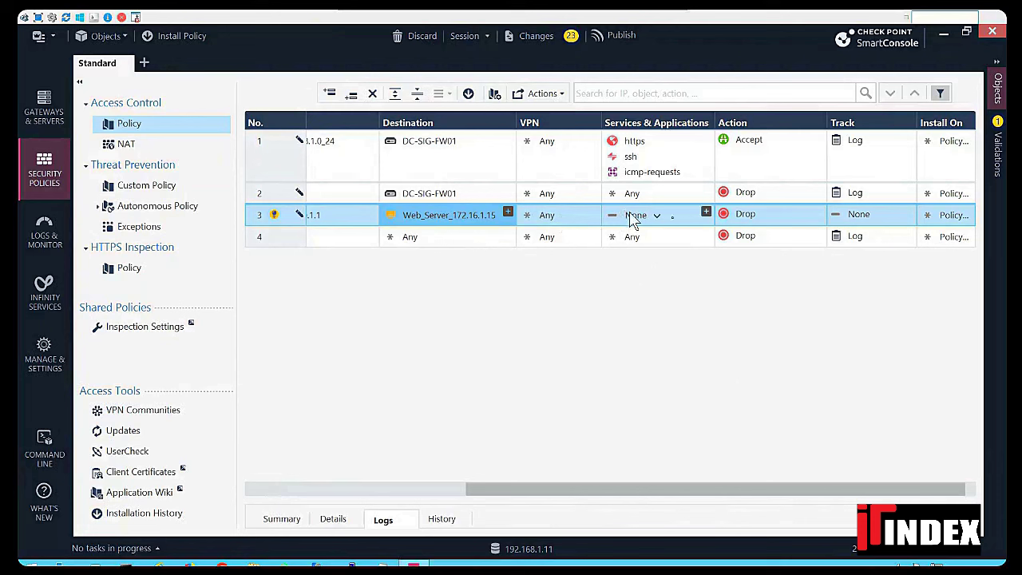
{"action": "left_click", "coordinate": [706, 213]}
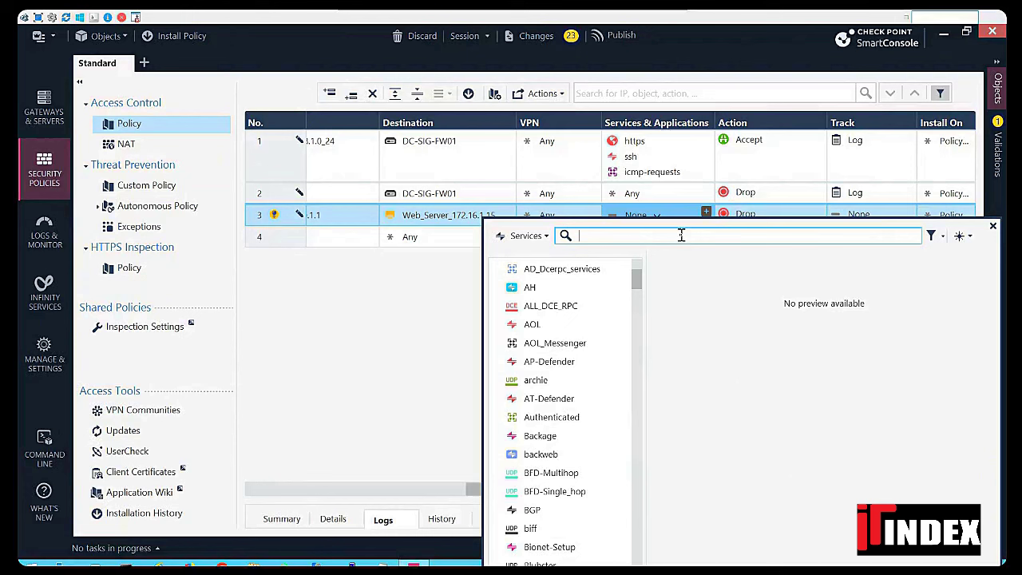
{"action": "type", "text": "80"}
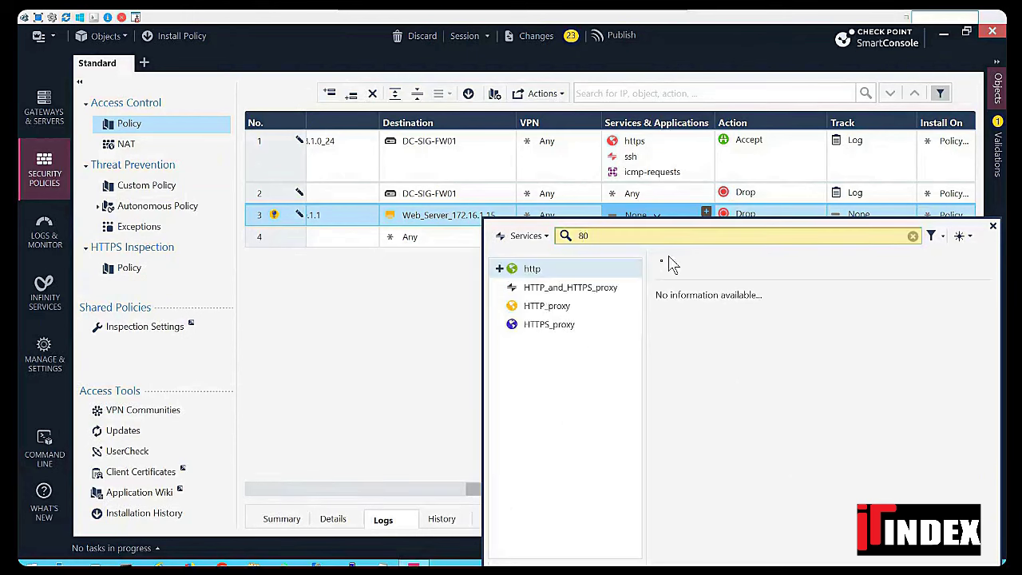
{"action": "left_click", "coordinate": [500, 269]}
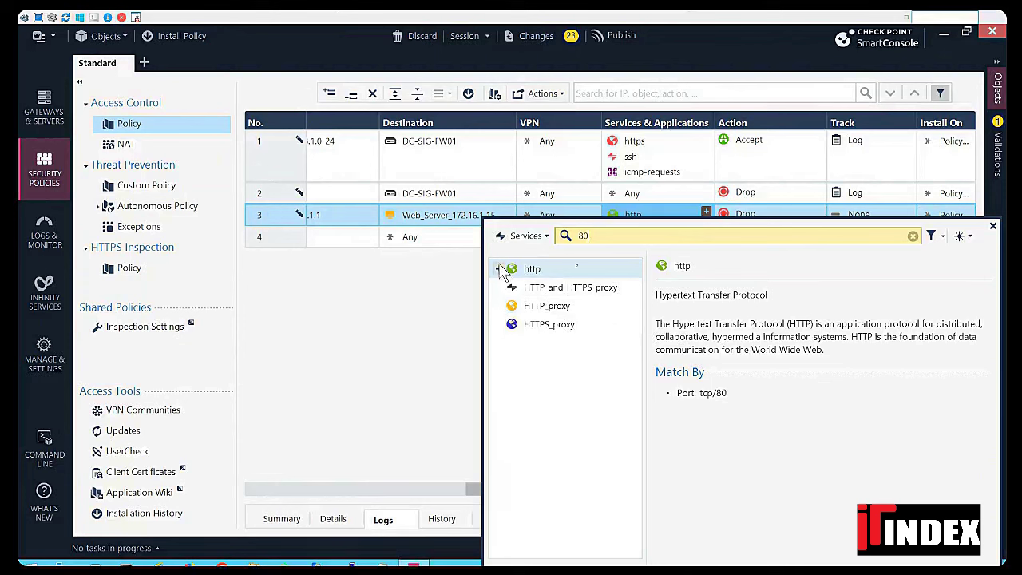
{"action": "left_click", "coordinate": [438, 310]}
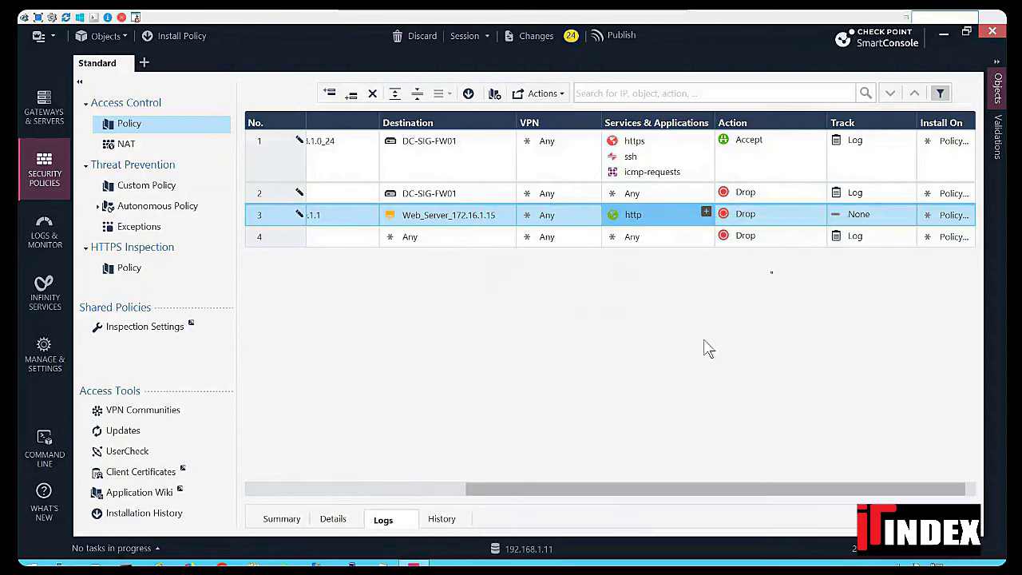
{"action": "left_click", "coordinate": [746, 218]}
{"action": "left_click", "coordinate": [768, 230]}
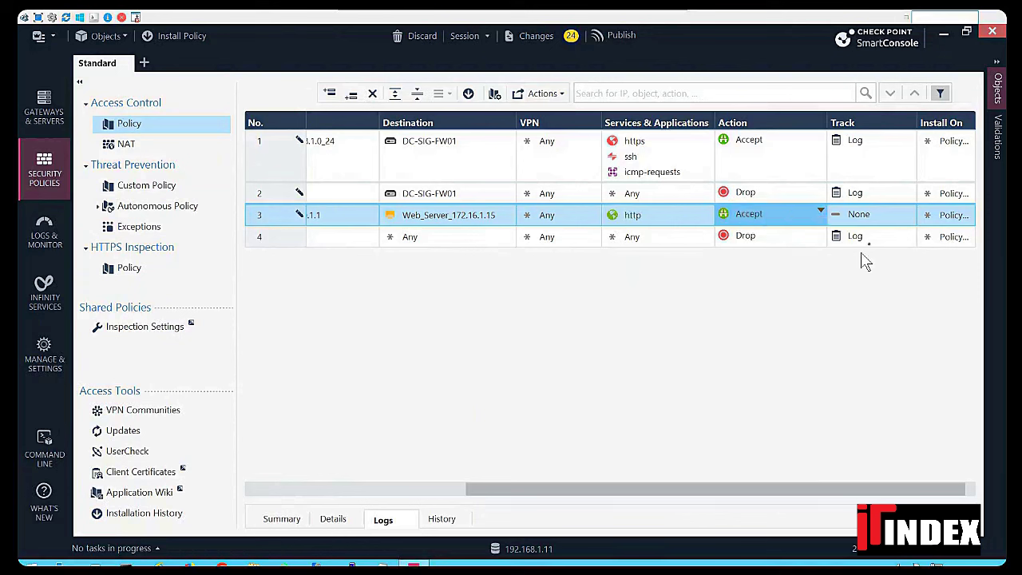
- Set the tracking of the Allow_Web-Server rule to Log
{"action": "left_click", "coordinate": [869, 222]}
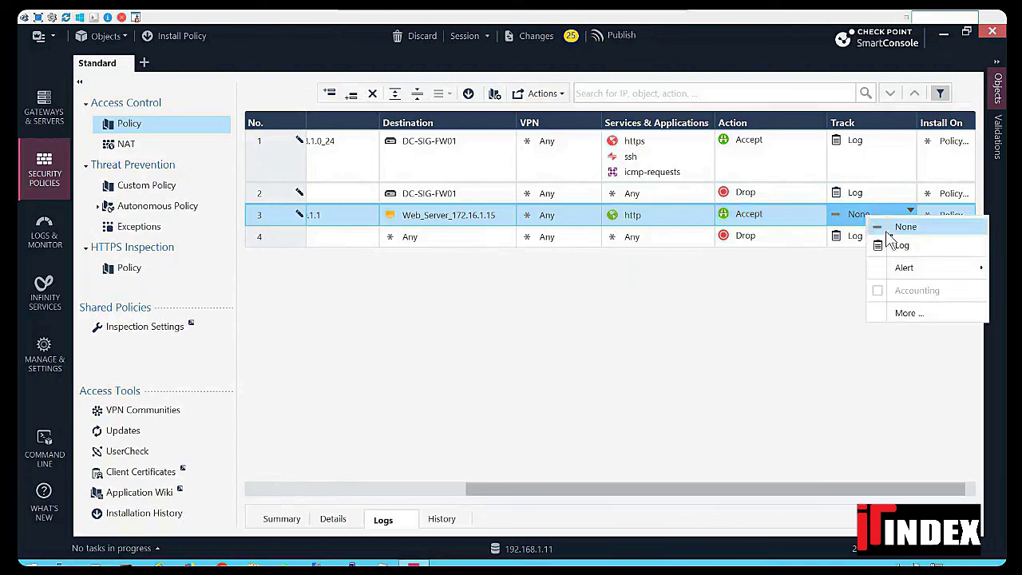
{"action": "left_click", "coordinate": [898, 245]}
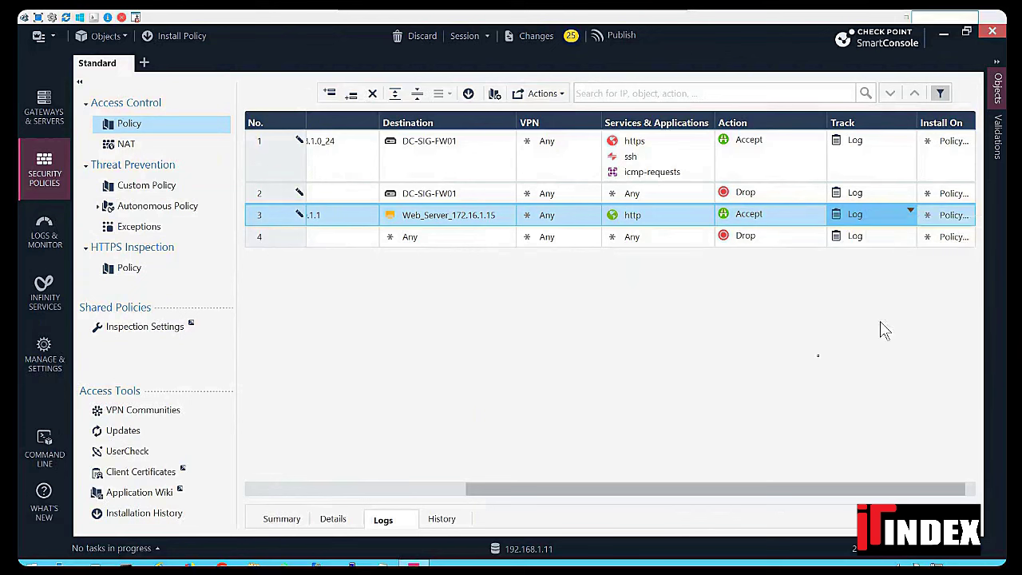
{"action": "left_click", "coordinate": [345, 490]}
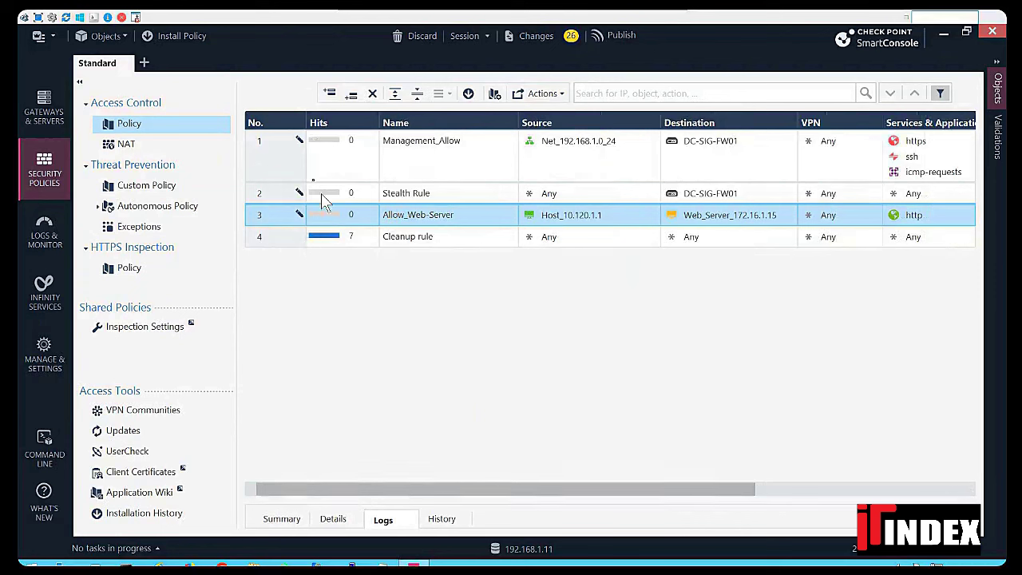
- Review the order of the four rules one by one, from Management_Allow down to the Cleanup rule
{"action": "left_click", "coordinate": [272, 174]}
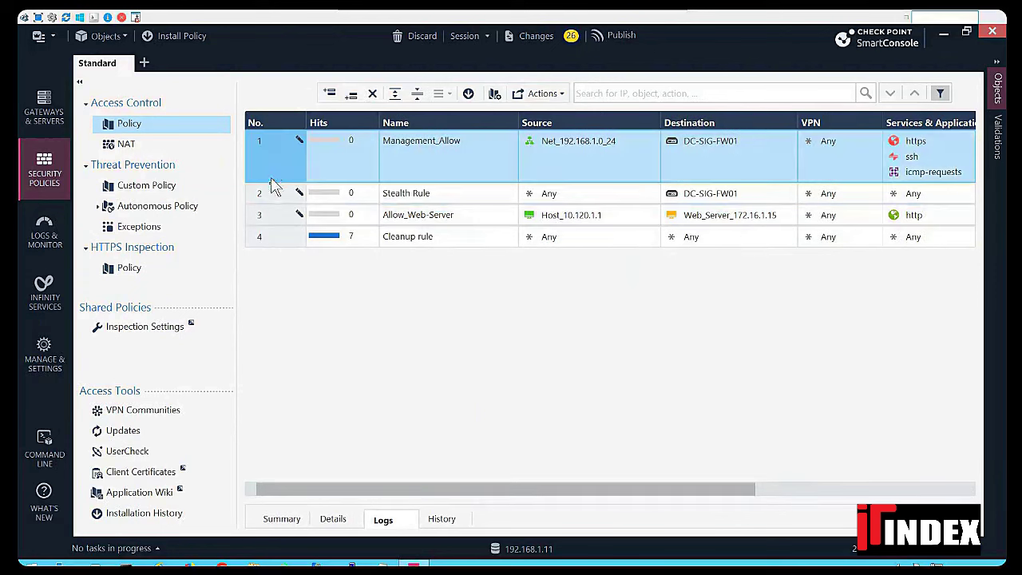
{"action": "left_click", "coordinate": [272, 195]}
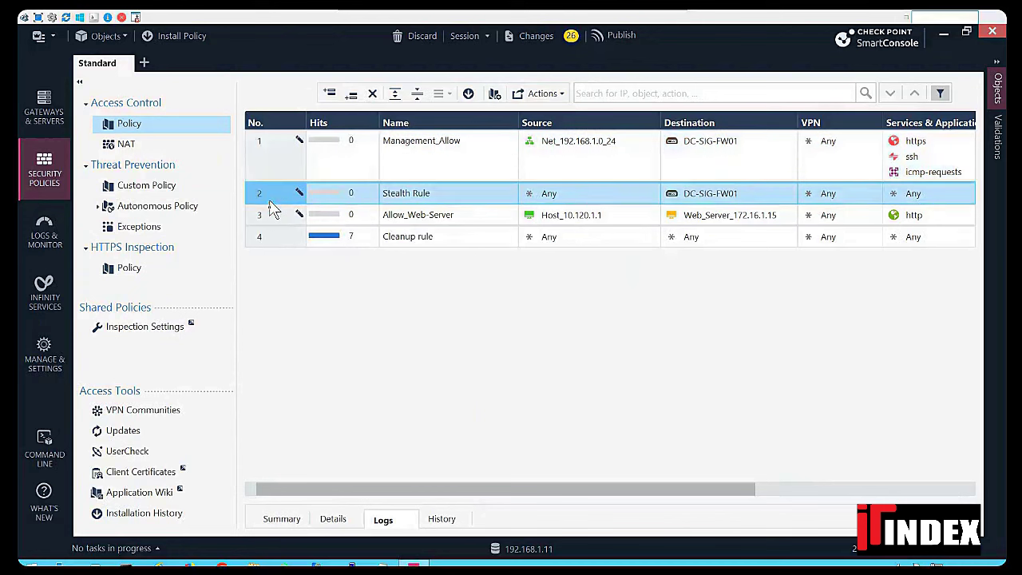
{"action": "left_click", "coordinate": [274, 218]}
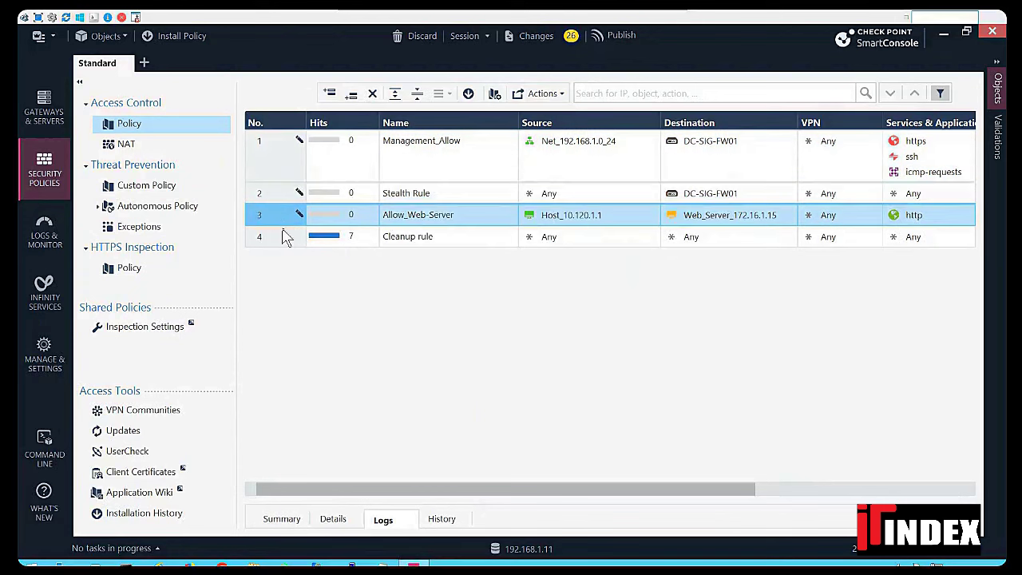
{"action": "left_click", "coordinate": [286, 236]}
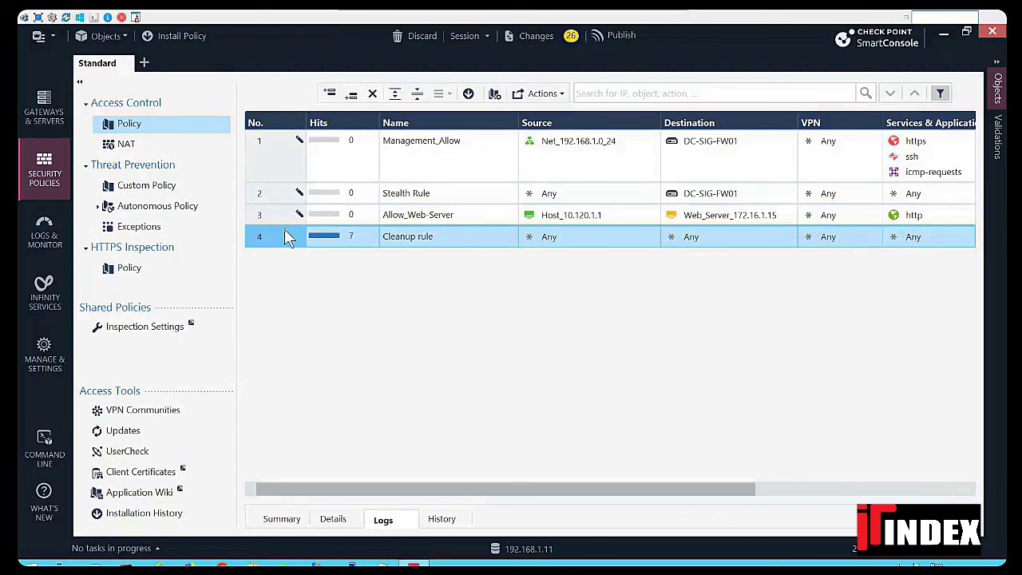
{"action": "left_click", "coordinate": [260, 197]}
{"action": "left_click", "coordinate": [264, 234]}
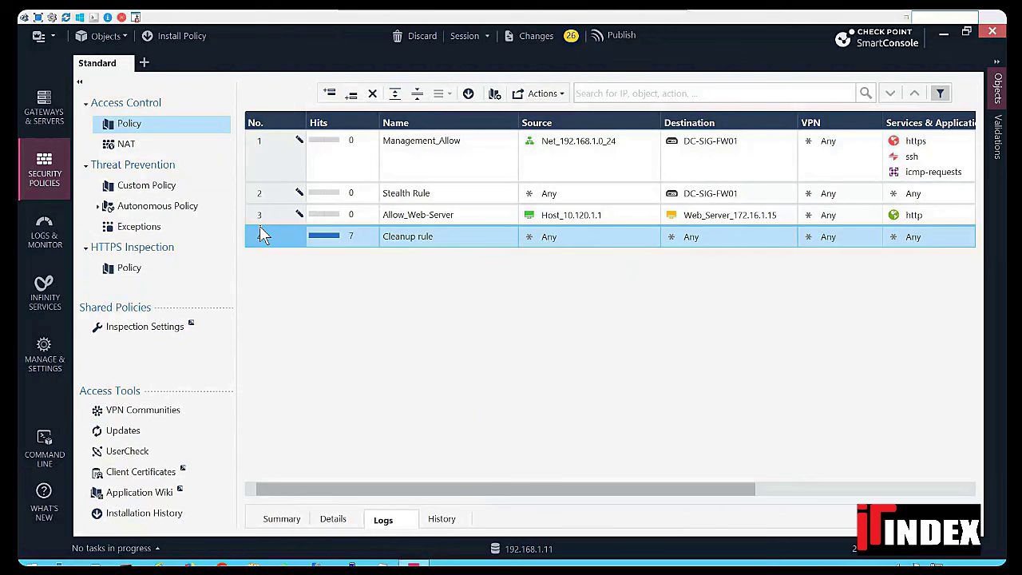
- Add a section title named Management Rules above the Management_Allow rule
{"action": "left_click", "coordinate": [276, 174]}
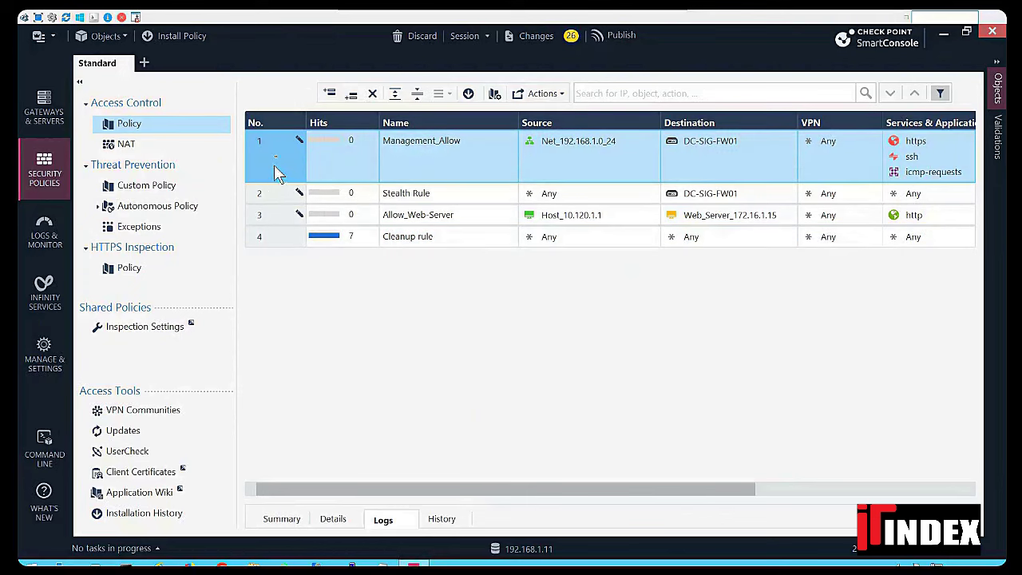
{"action": "right_click", "coordinate": [275, 158]}
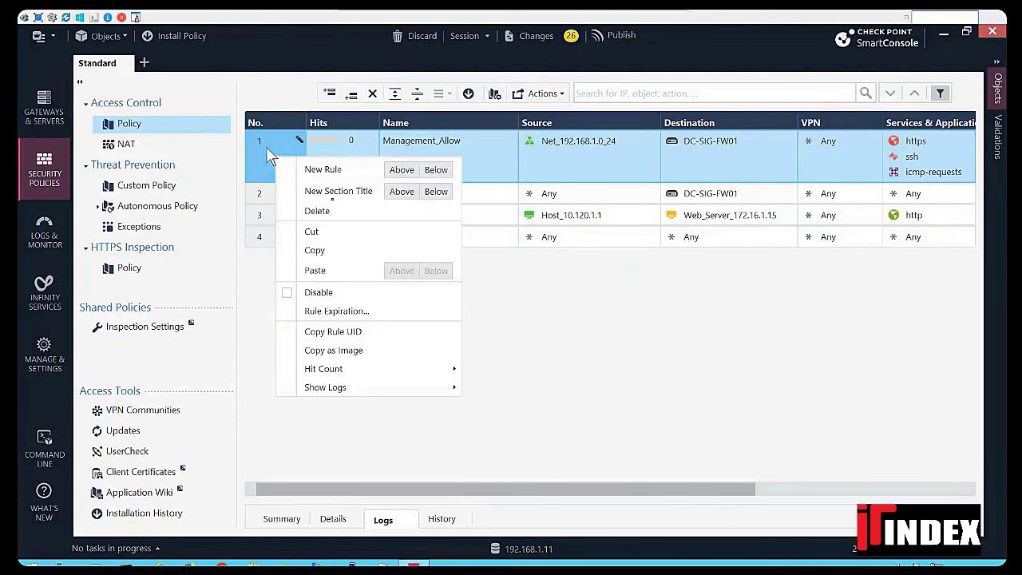
{"action": "left_click", "coordinate": [402, 193]}
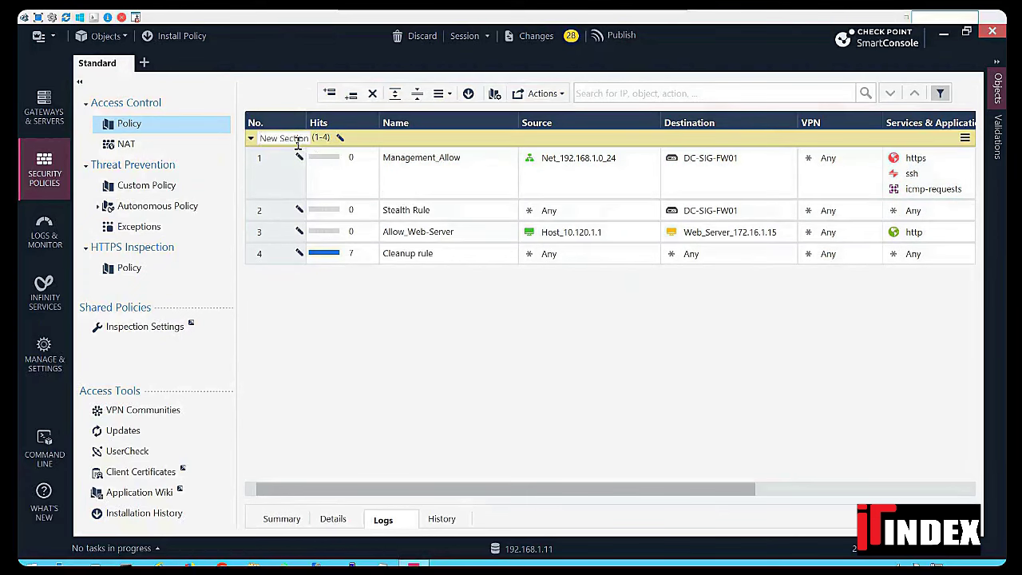
{"action": "type", "text": "Man"}
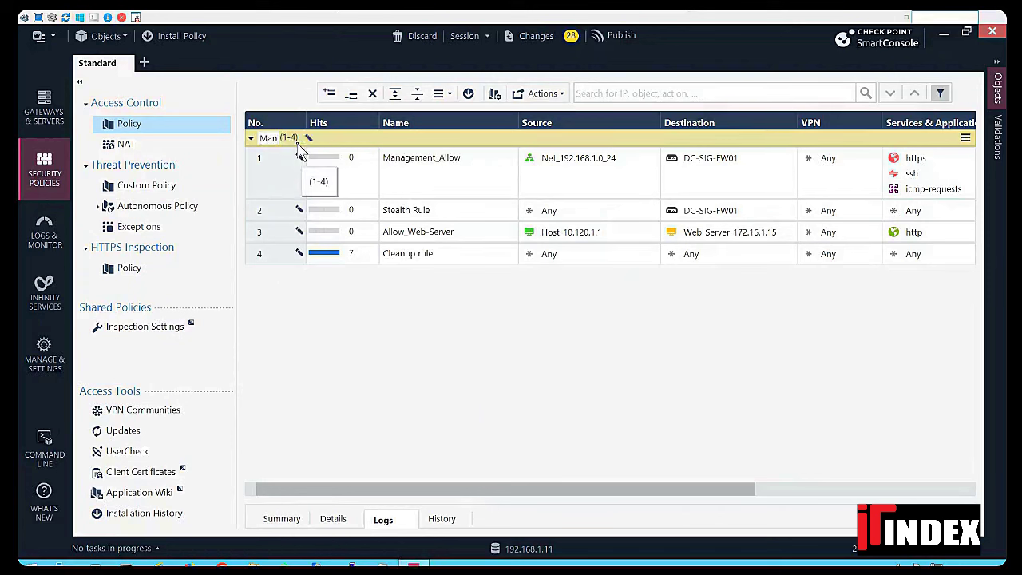
{"action": "type", "text": "agement Rules"}
{"action": "key", "text": "Return"}
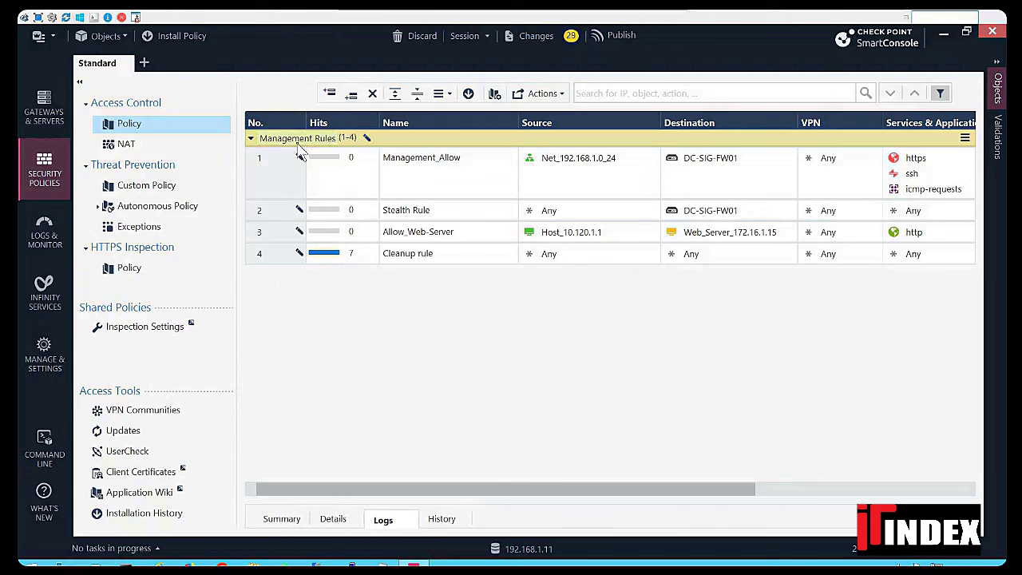
- Add a section title named Custom Rules above the Allow_Web-Server rule
{"action": "left_click", "coordinate": [281, 233]}
{"action": "right_click", "coordinate": [280, 235]}
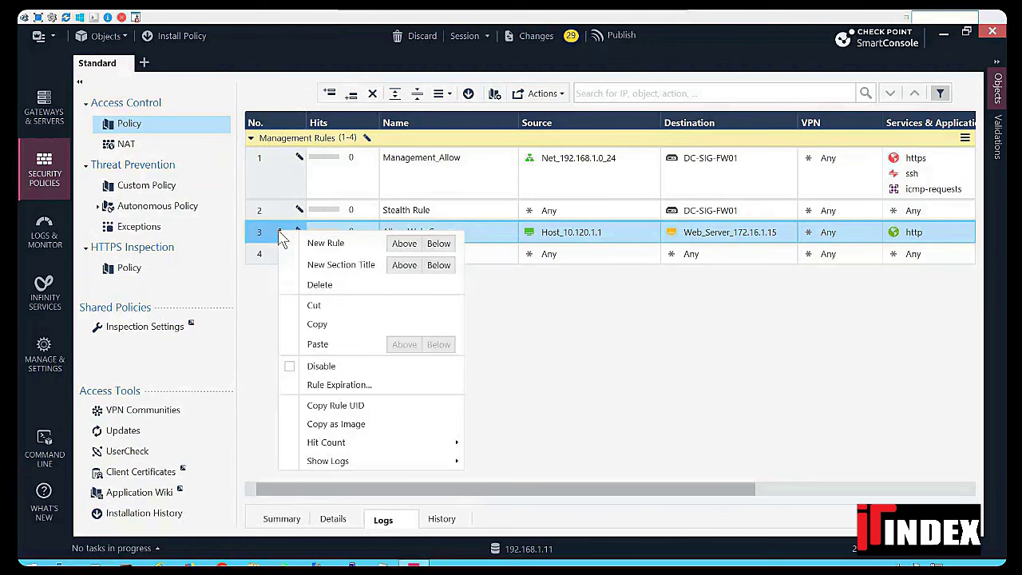
{"action": "left_click", "coordinate": [403, 264]}
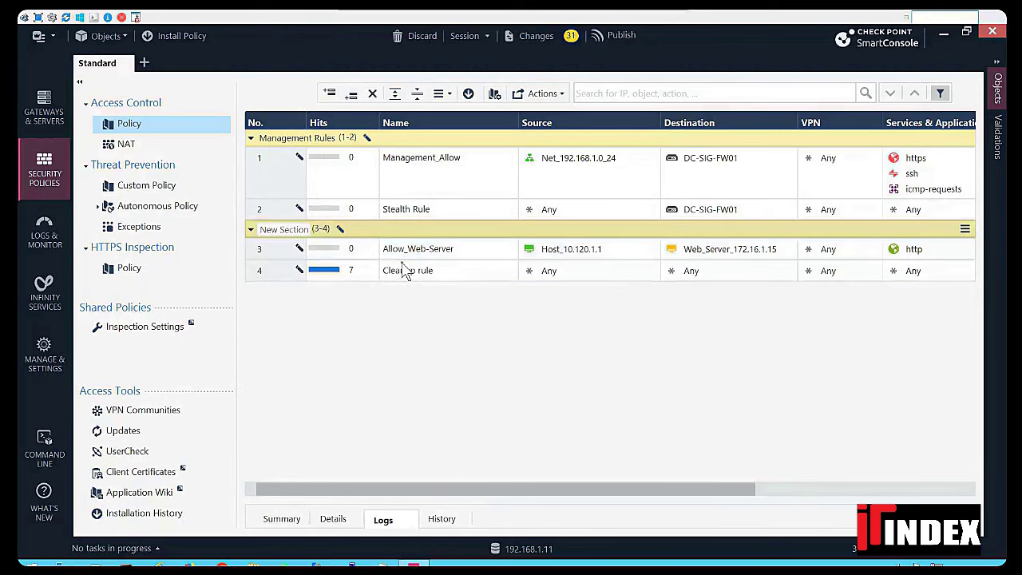
{"action": "type", "text": "Custom"}
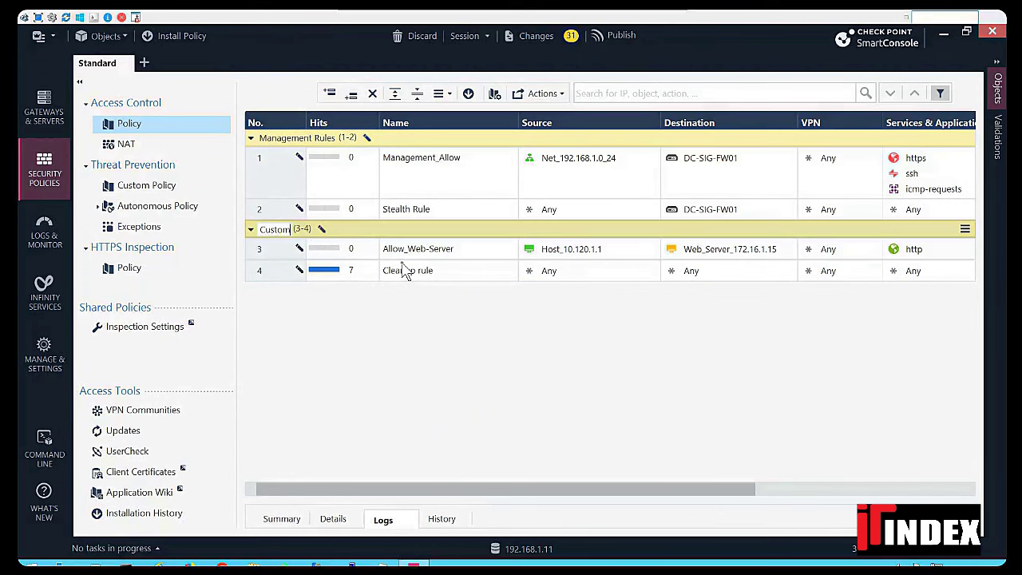
{"action": "type", "text": " Rules"}
- Add a section title named Clean-Up Rule above the Cleanup rule
{"action": "left_click", "coordinate": [280, 272]}
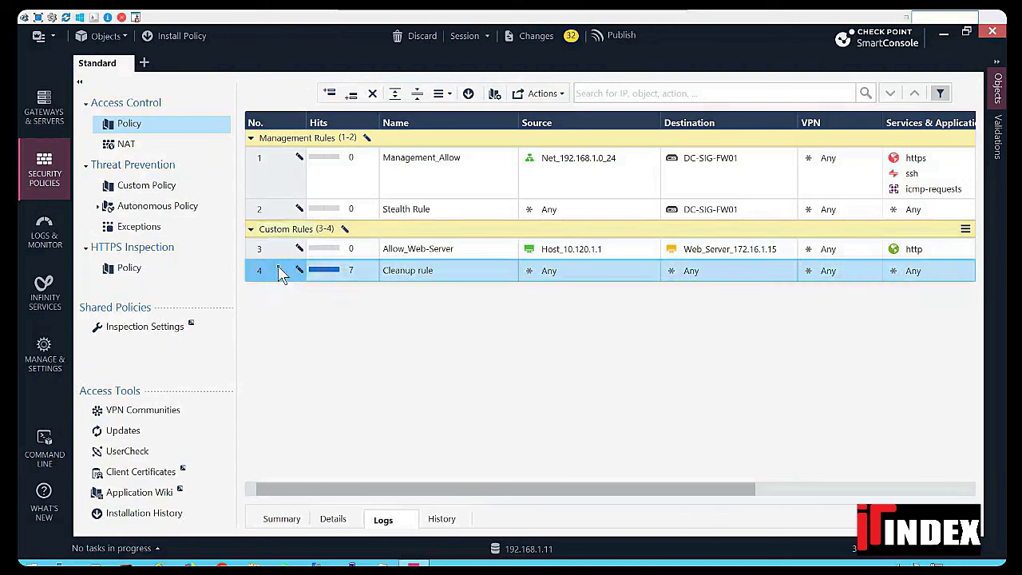
{"action": "right_click", "coordinate": [279, 272]}
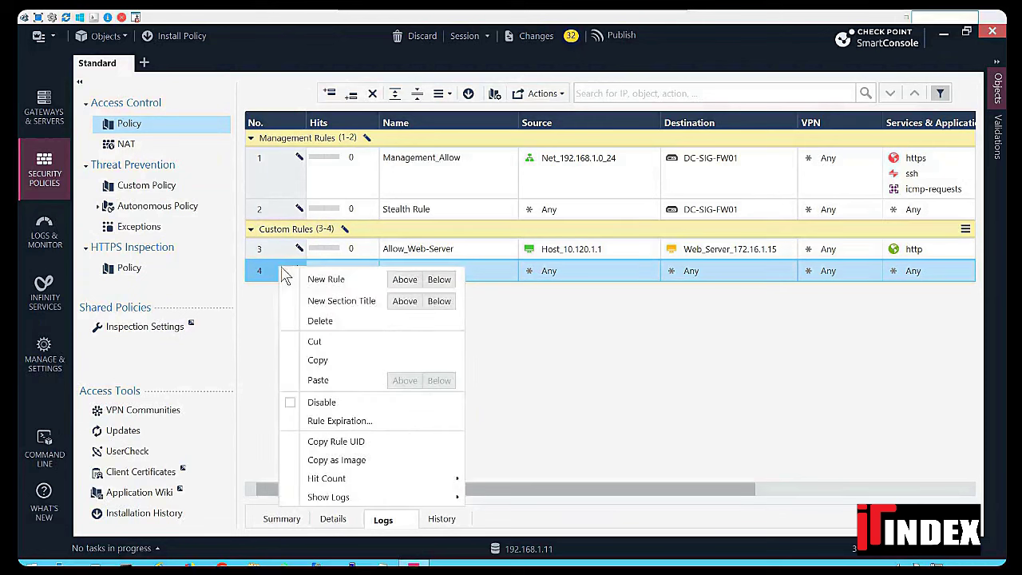
{"action": "left_click", "coordinate": [397, 301]}
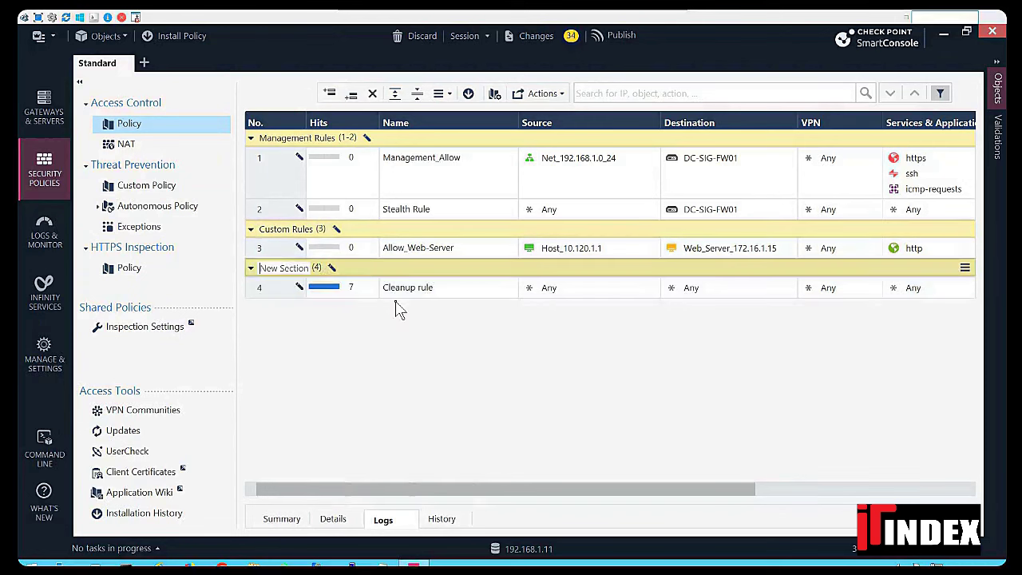
{"action": "type", "text": "Clen"}
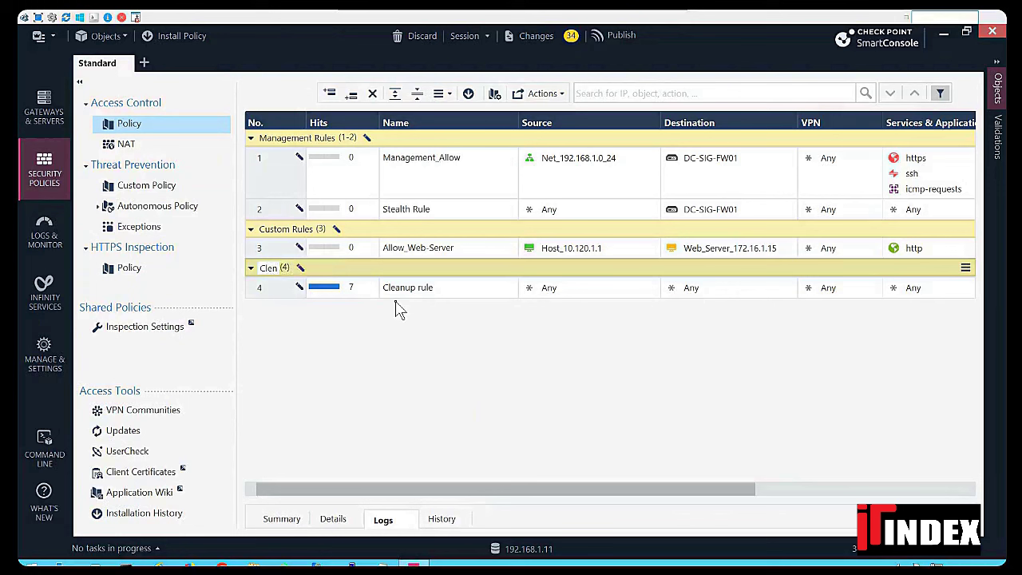
{"action": "key", "text": "BackSpace"}
{"action": "type", "text": "an-Up Rules"}
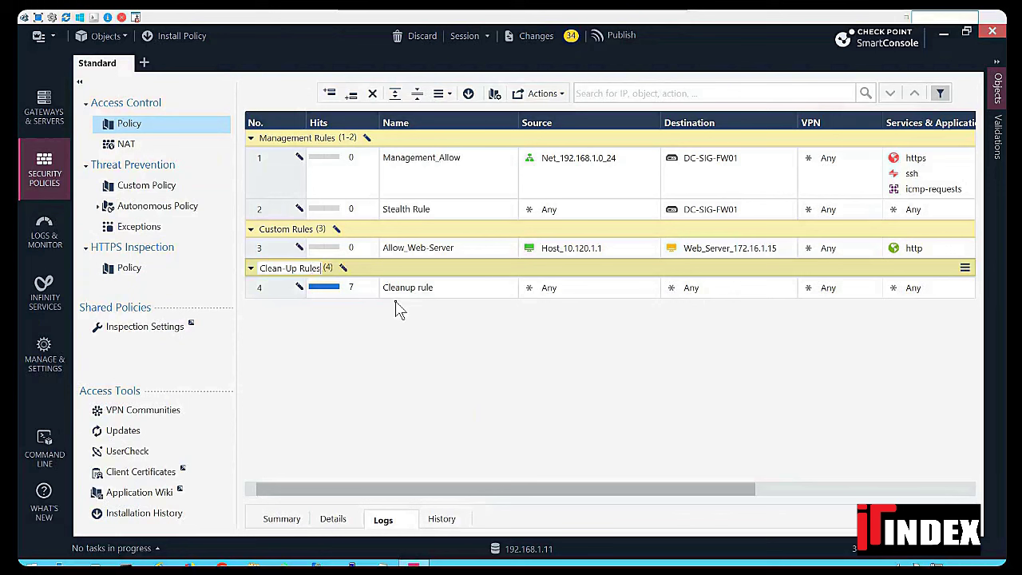
{"action": "key", "text": "BackSpace"}
{"action": "key", "text": "Return"}
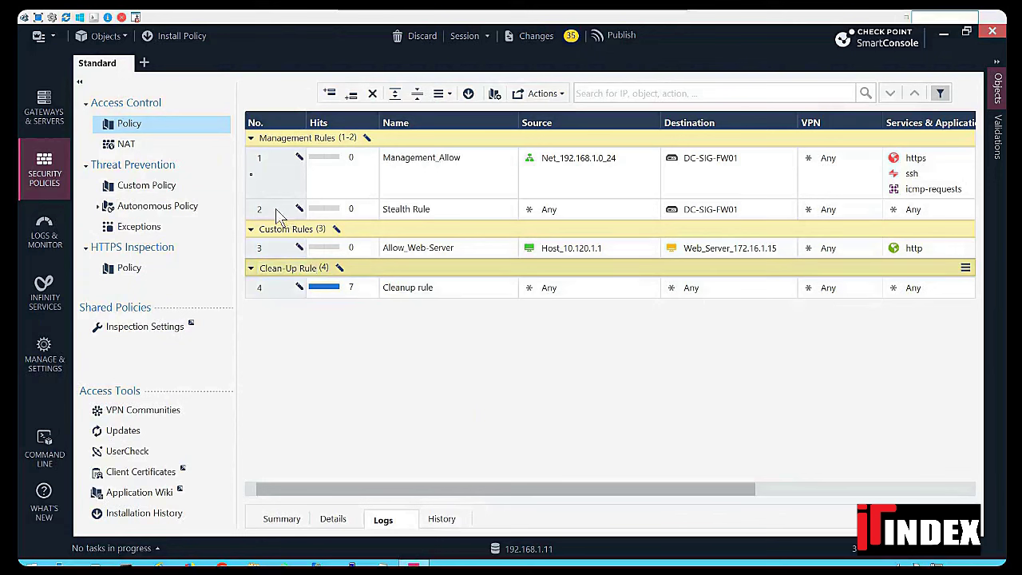
- Collapse all three rule sections, then expand Custom Rules and select the Allow_Web-Server rule
{"action": "left_click", "coordinate": [251, 138]}
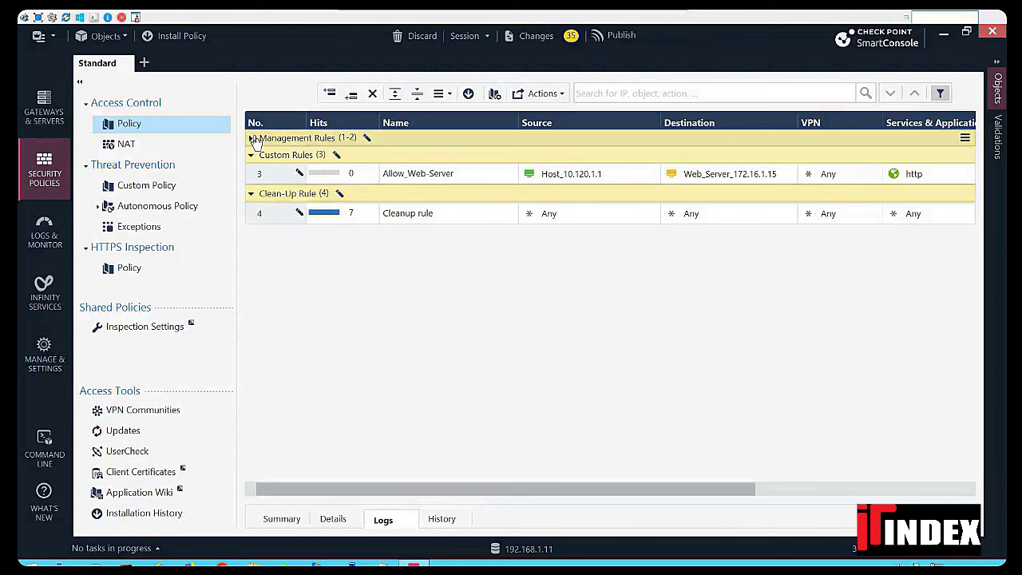
{"action": "left_click", "coordinate": [252, 155]}
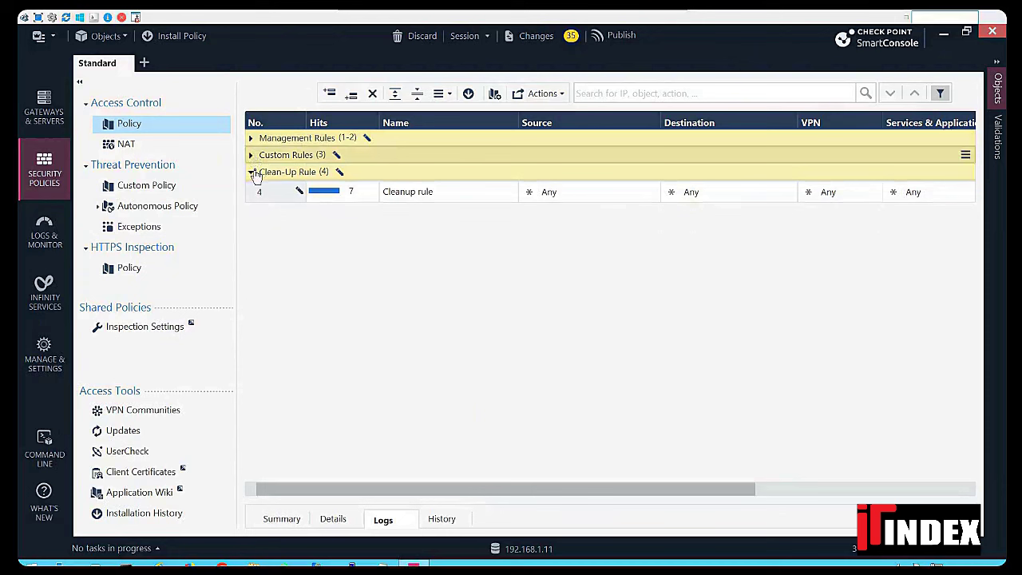
{"action": "left_click", "coordinate": [252, 172]}
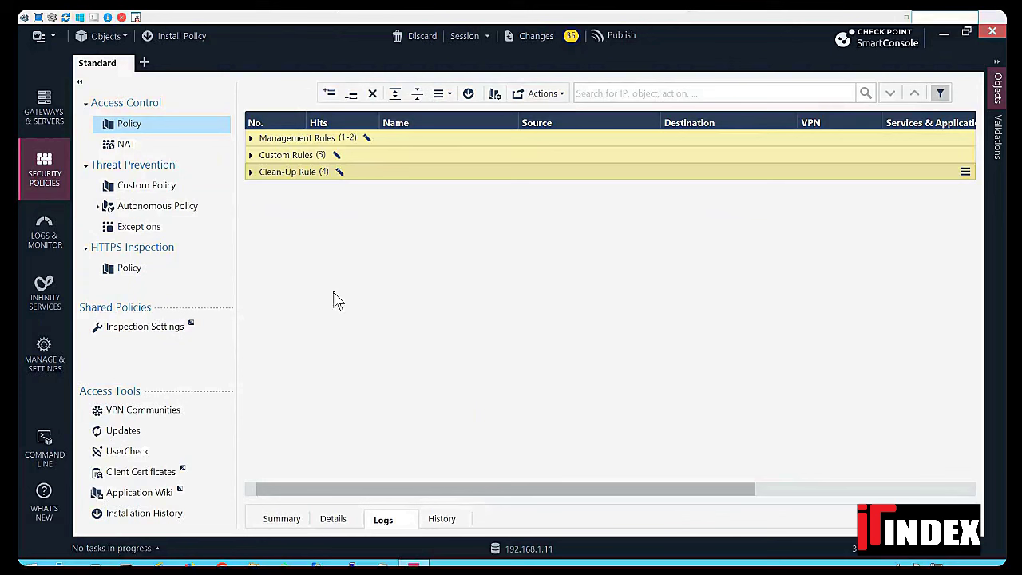
{"action": "left_click", "coordinate": [250, 155]}
{"action": "left_click", "coordinate": [264, 176]}
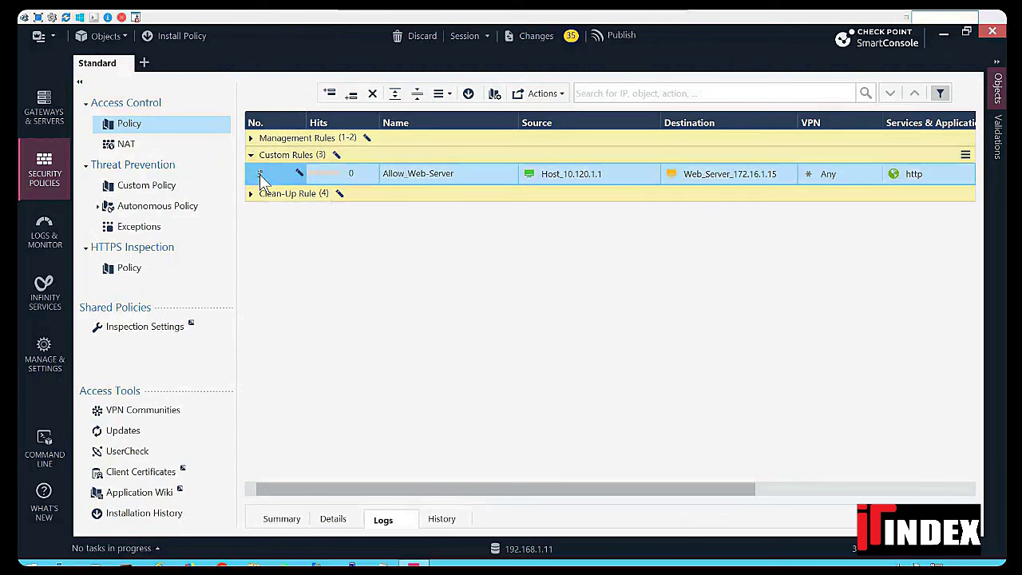
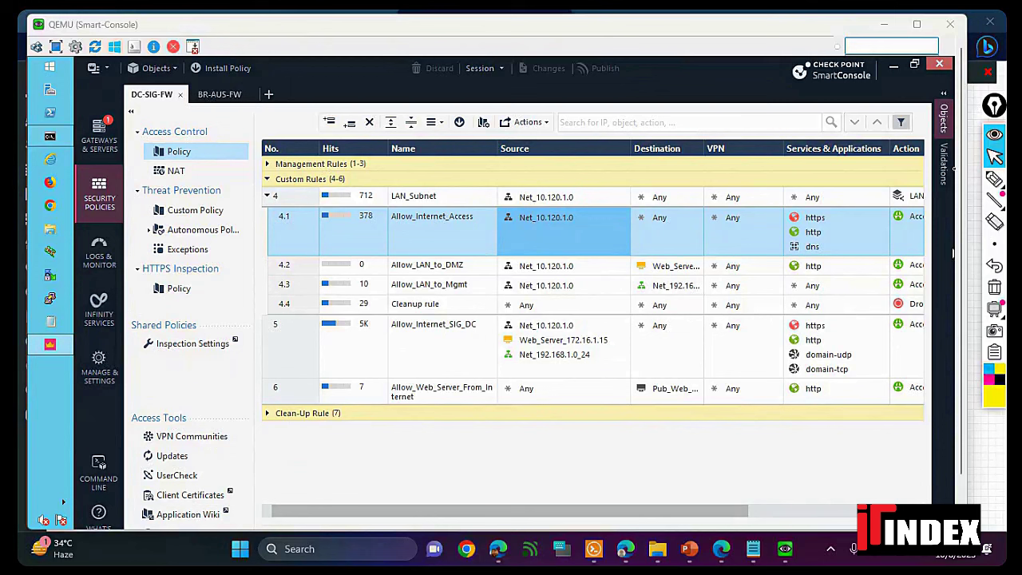
- Examine the action, track and install-on settings of the Custom Rules in the DC-SIG-FW policy
{"action": "left_click", "coordinate": [994, 178]}
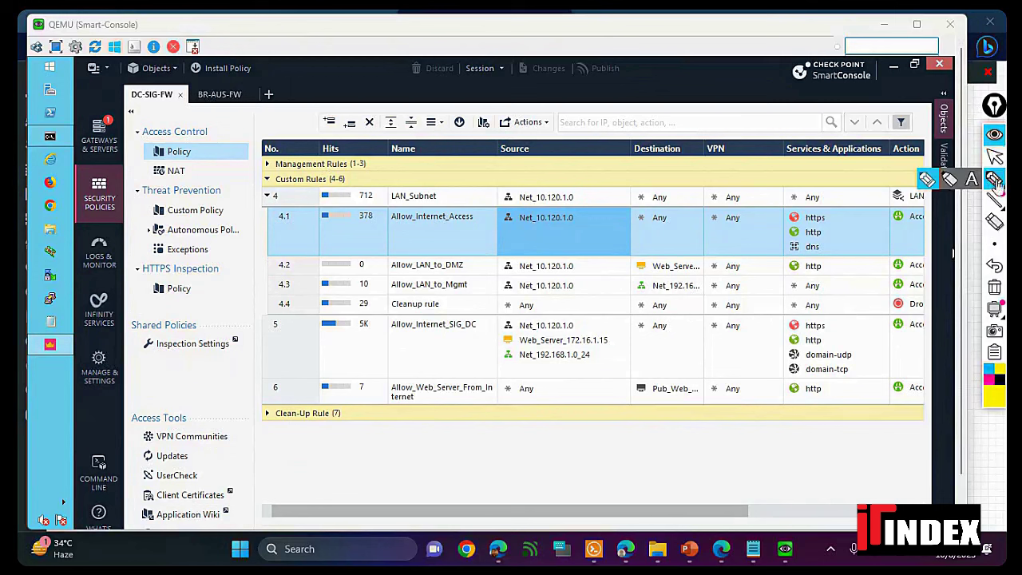
{"action": "left_click", "coordinate": [994, 156]}
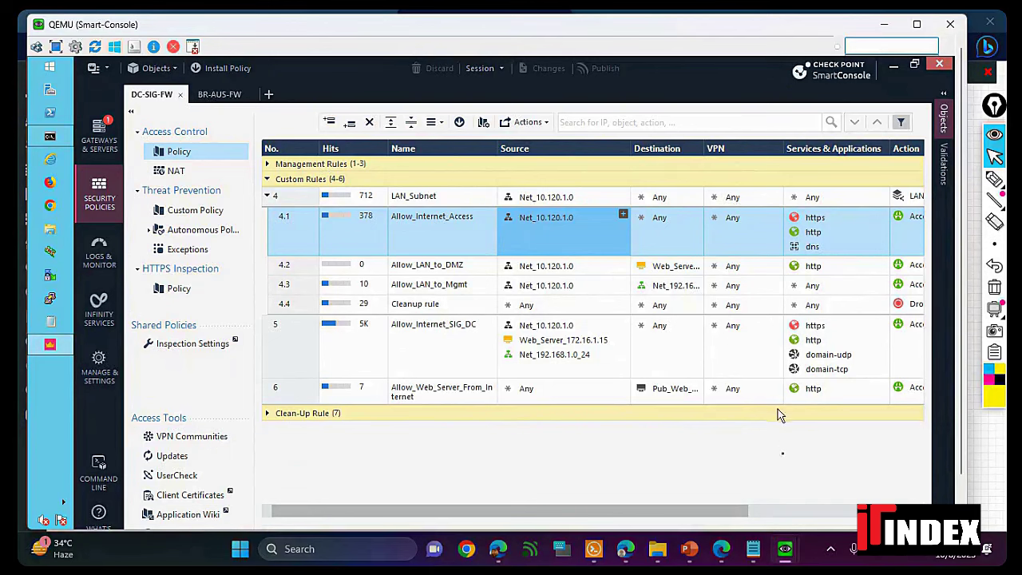
{"action": "left_click", "coordinate": [759, 519]}
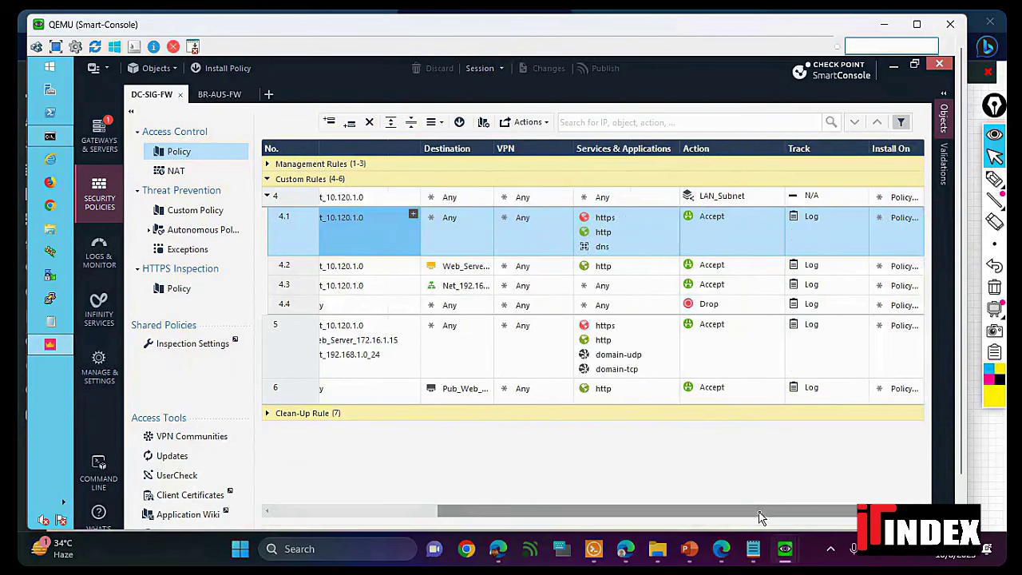
{"action": "left_click_drag", "start_coordinate": [699, 511], "coordinate": [454, 501]}
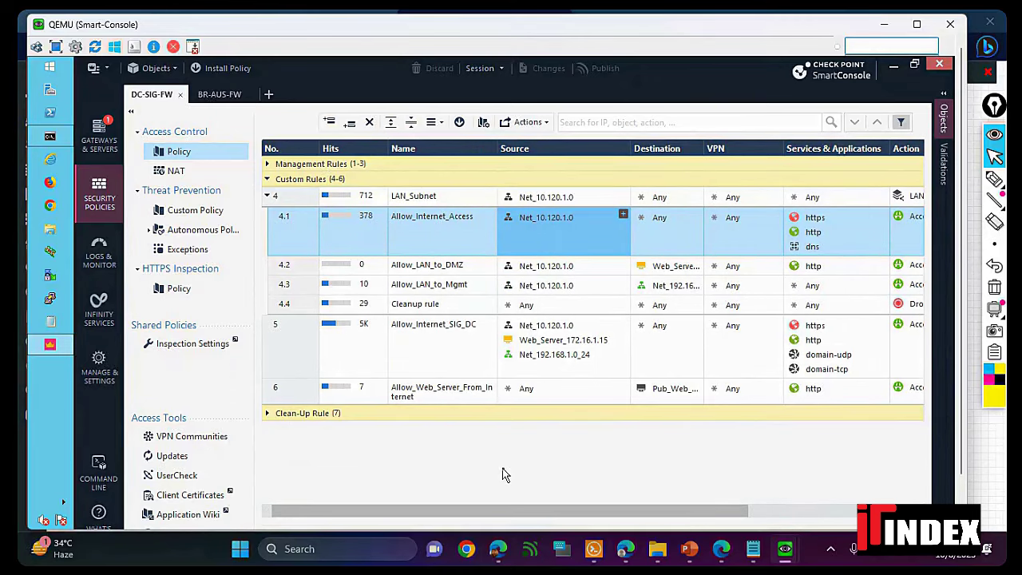
- Collapse the LAN_Subnet inline layer and show the rules of the Custom Rules and Management Rules sections
{"action": "left_click", "coordinate": [269, 198]}
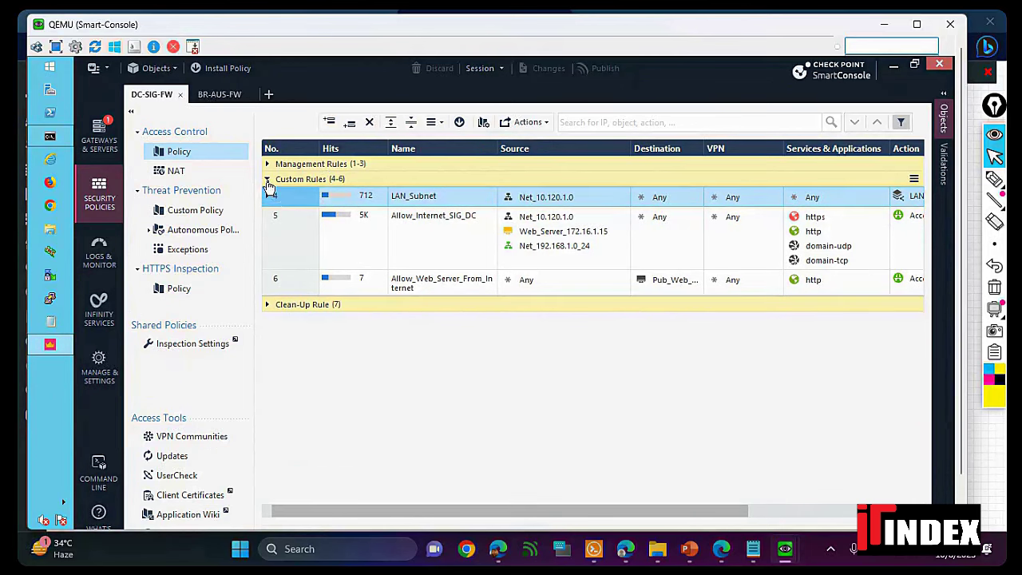
{"action": "left_click", "coordinate": [269, 181]}
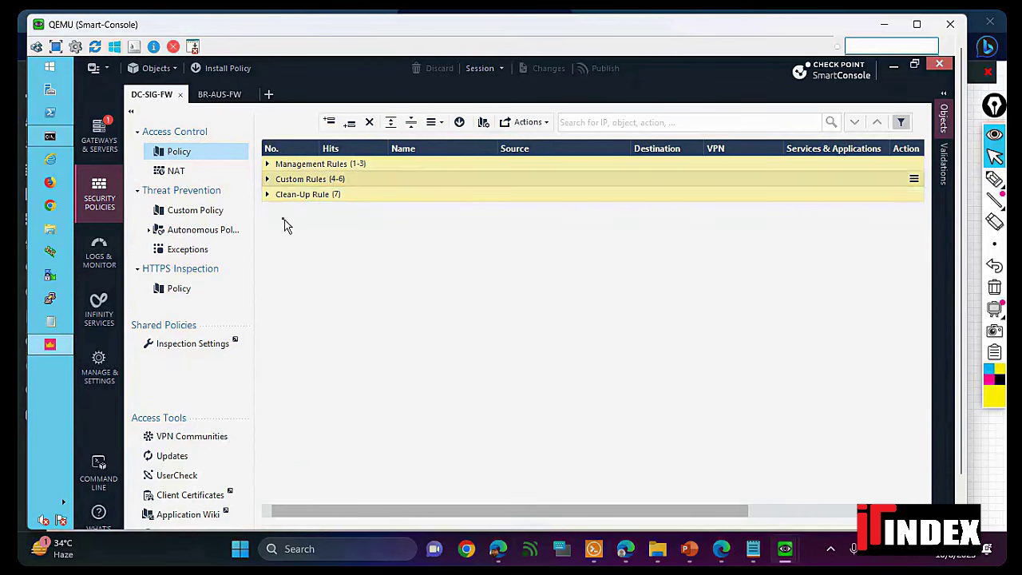
{"action": "left_click", "coordinate": [268, 180]}
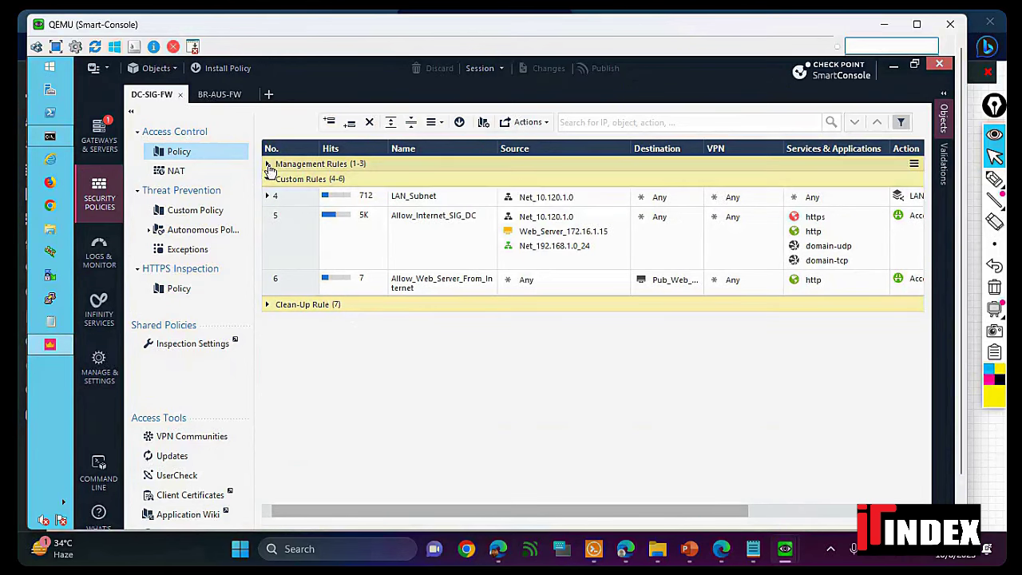
{"action": "left_click", "coordinate": [268, 164]}
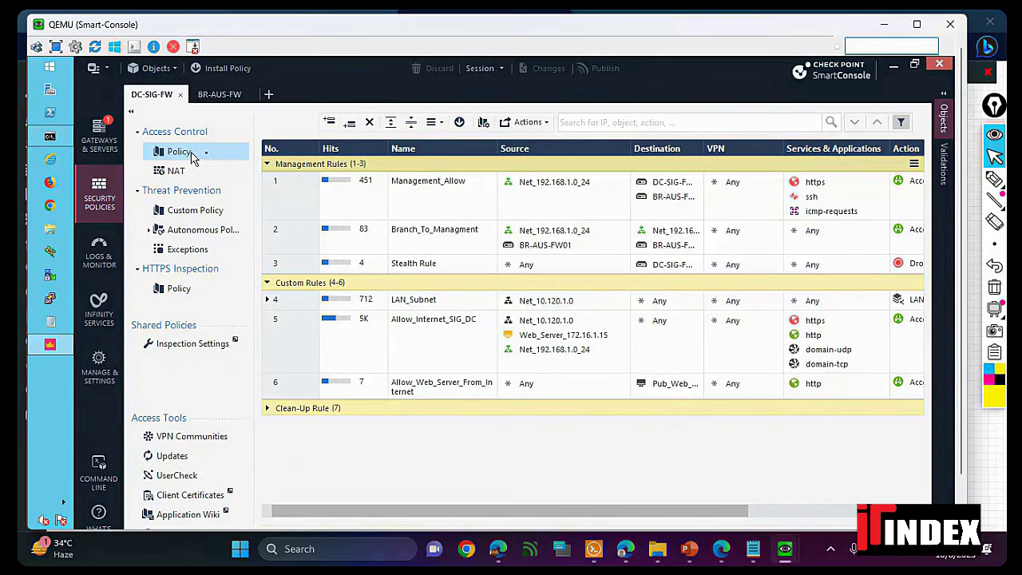
{"action": "left_click", "coordinate": [994, 179]}
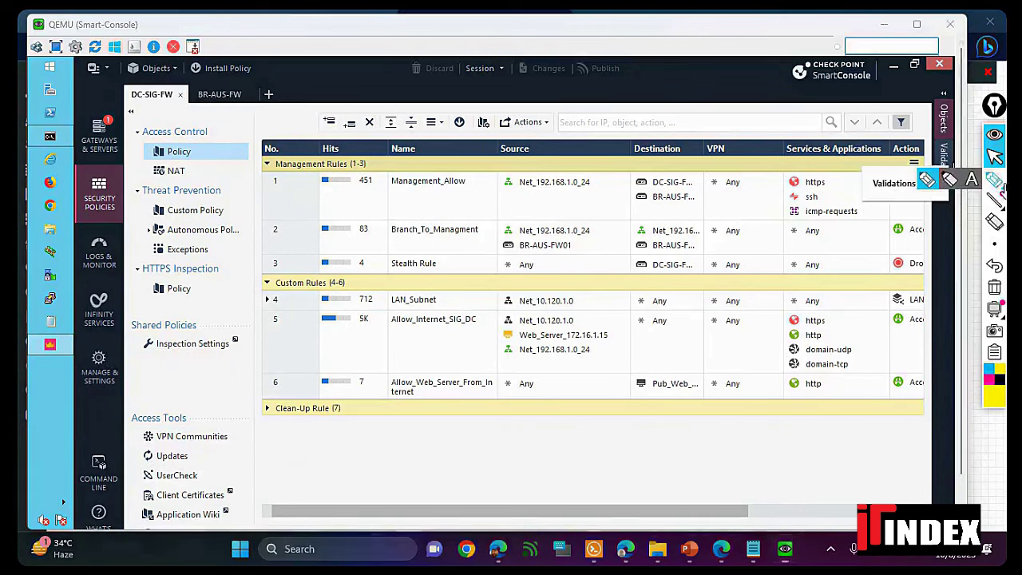
{"action": "mouse_move", "coordinate": [206, 152]}
{"action": "left_mouse_down"}
{"action": "mouse_move", "coordinate": [156, 151]}
{"action": "mouse_move", "coordinate": [177, 161]}
{"action": "mouse_move", "coordinate": [199, 147]}
{"action": "left_mouse_up"}
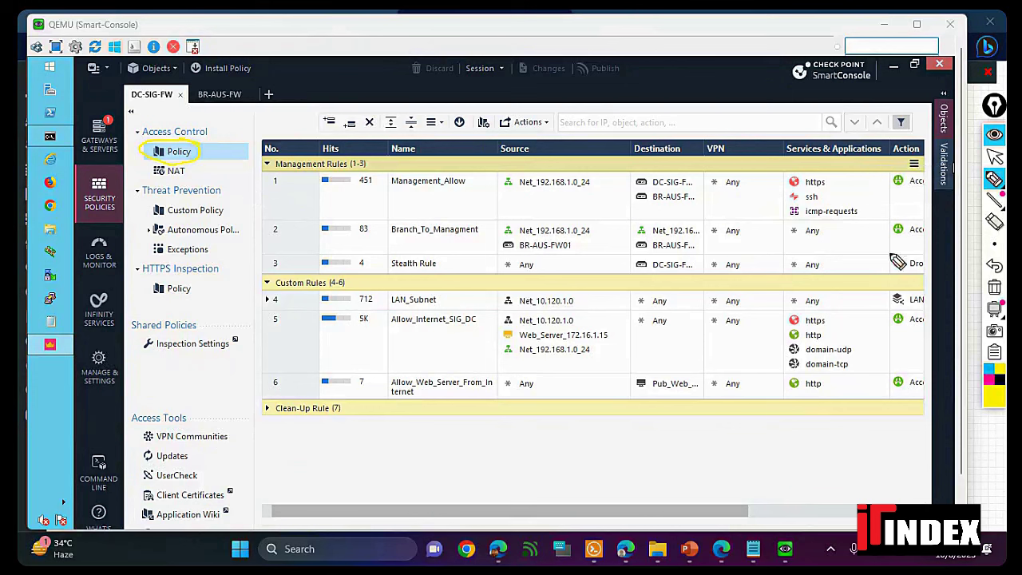
{"action": "left_click", "coordinate": [995, 287]}
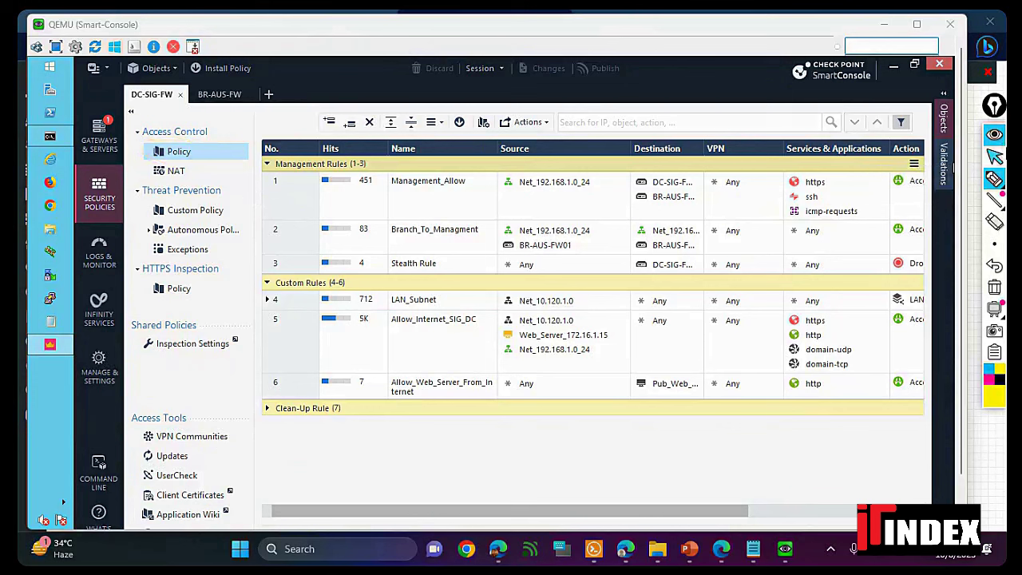
{"action": "left_click", "coordinate": [994, 157]}
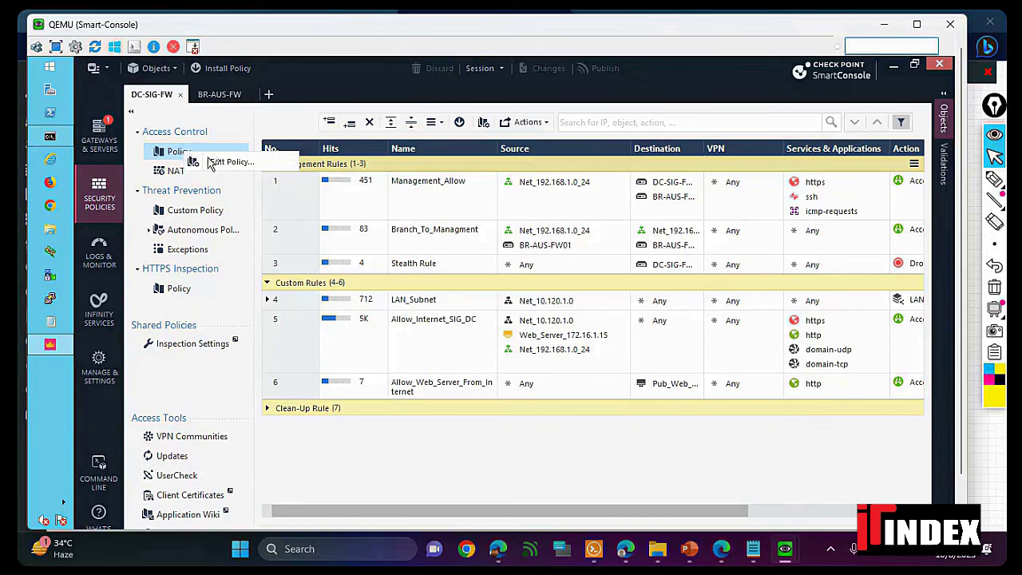
- Open the DC-SIG-FW policy for editing and view the blade settings of its existing Access Control layer
{"action": "left_click", "coordinate": [219, 161]}
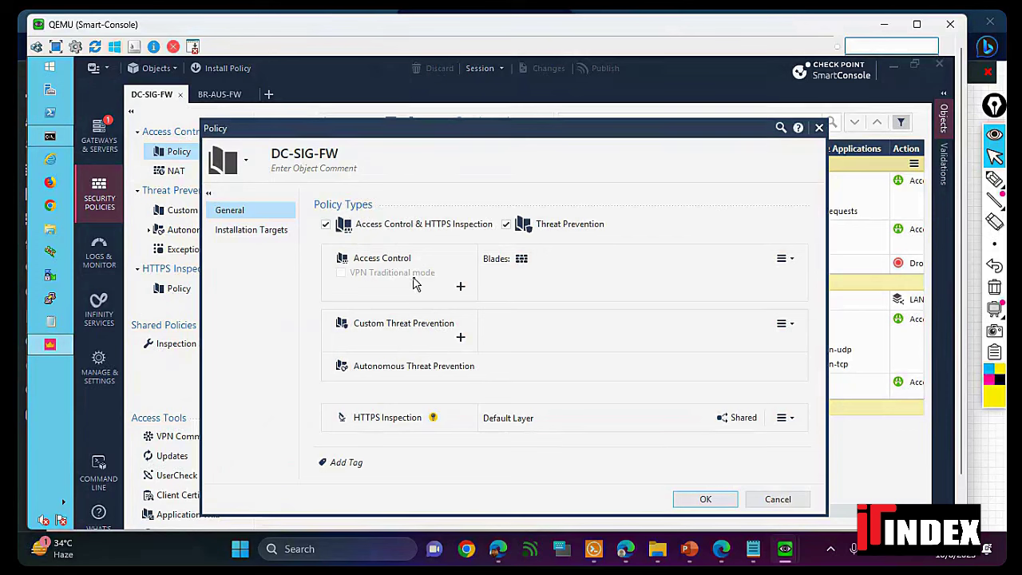
{"action": "left_click", "coordinate": [501, 288]}
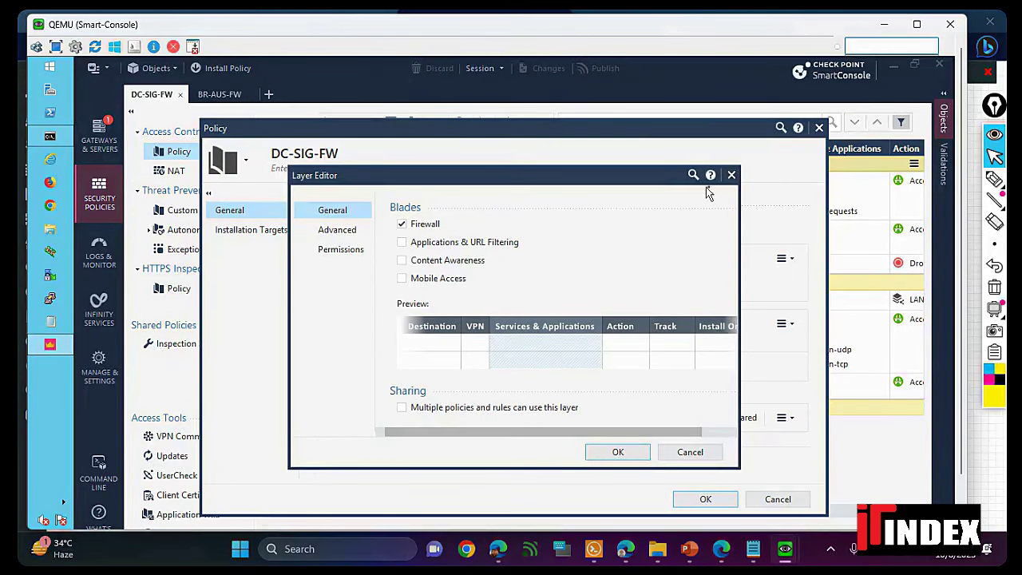
{"action": "left_click", "coordinate": [731, 175]}
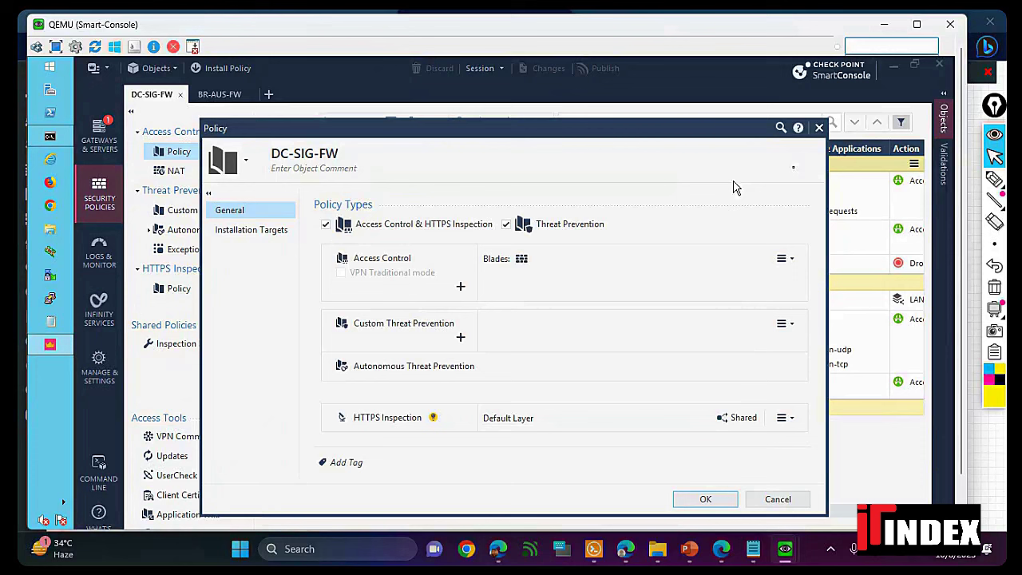
{"action": "left_click", "coordinate": [994, 178]}
{"action": "left_click_drag", "start_coordinate": [506, 290], "coordinate": [519, 284]}
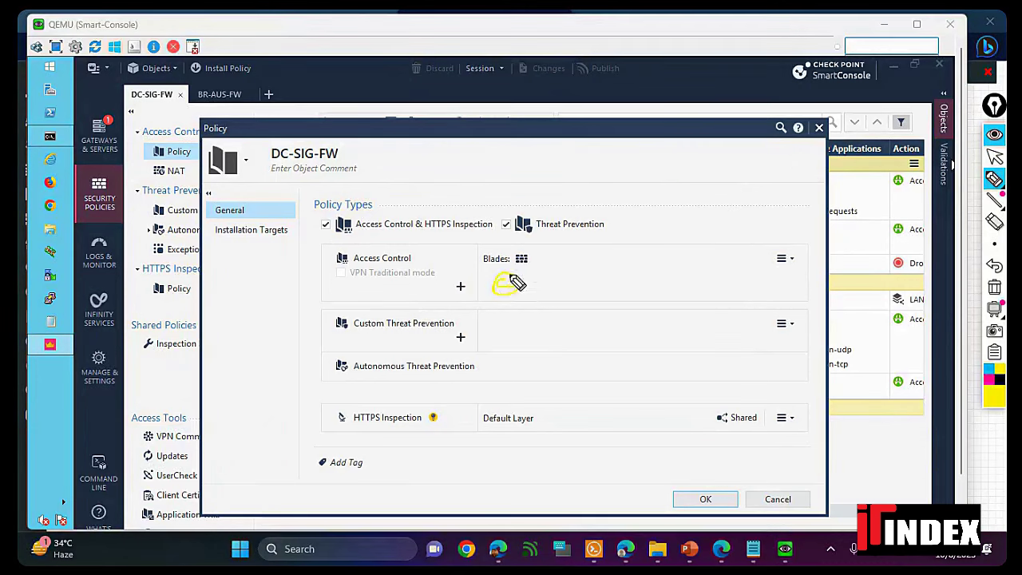
{"action": "mouse_move", "coordinate": [996, 183]}
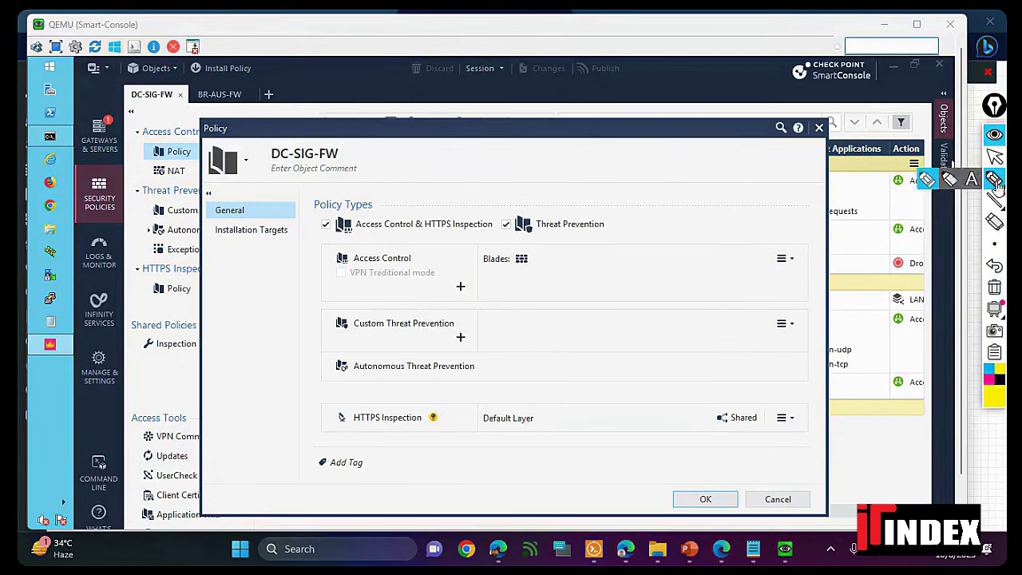
{"action": "left_click", "coordinate": [994, 157]}
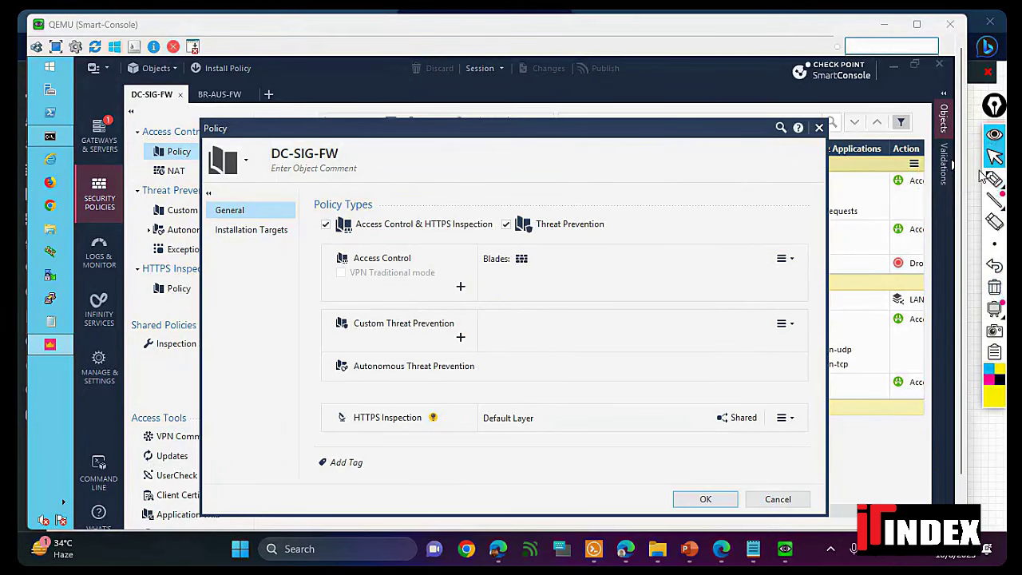
- Try enabling the Applications & URL Filtering and Content Awareness blades on the existing Access Control layer, discarding the changes
{"action": "double_click", "coordinate": [505, 289]}
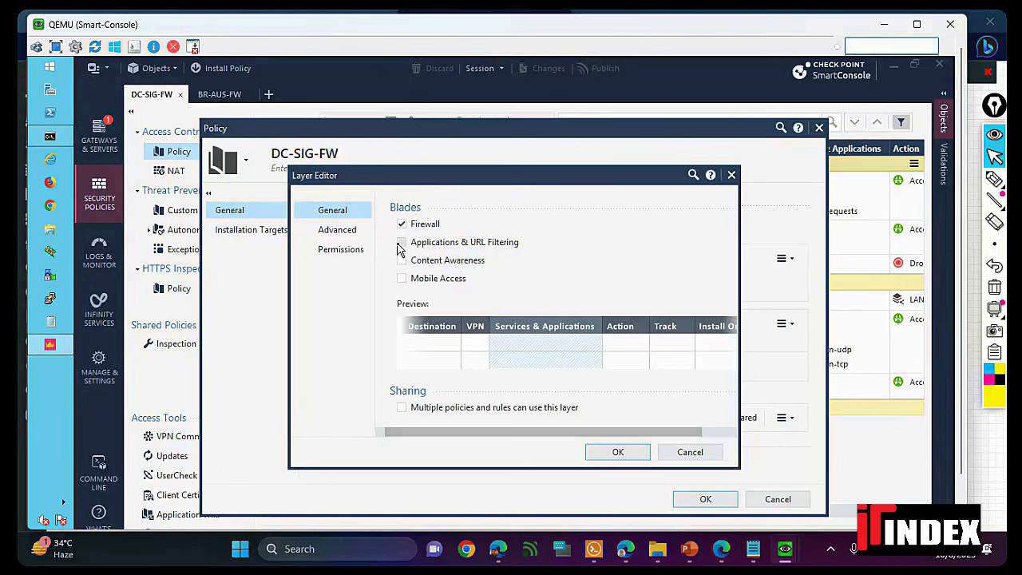
{"action": "left_click", "coordinate": [402, 242]}
{"action": "left_click", "coordinate": [387, 260]}
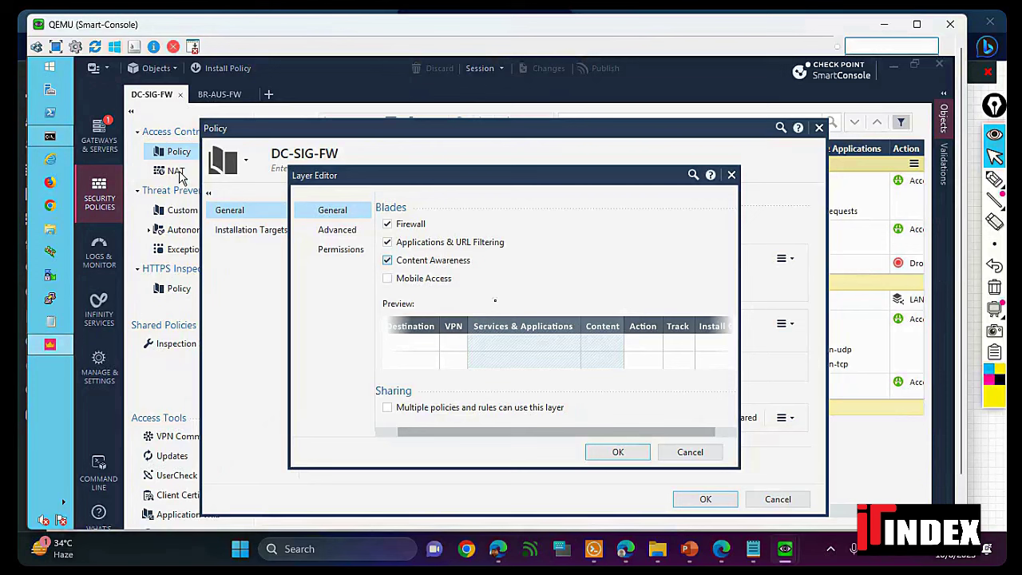
{"action": "left_click", "coordinate": [691, 452]}
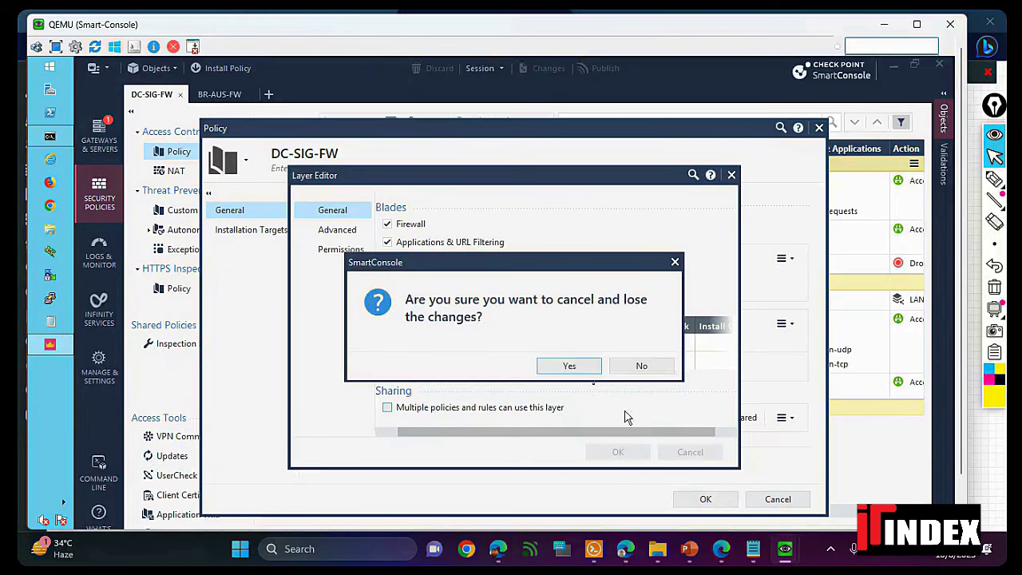
{"action": "left_click", "coordinate": [592, 372]}
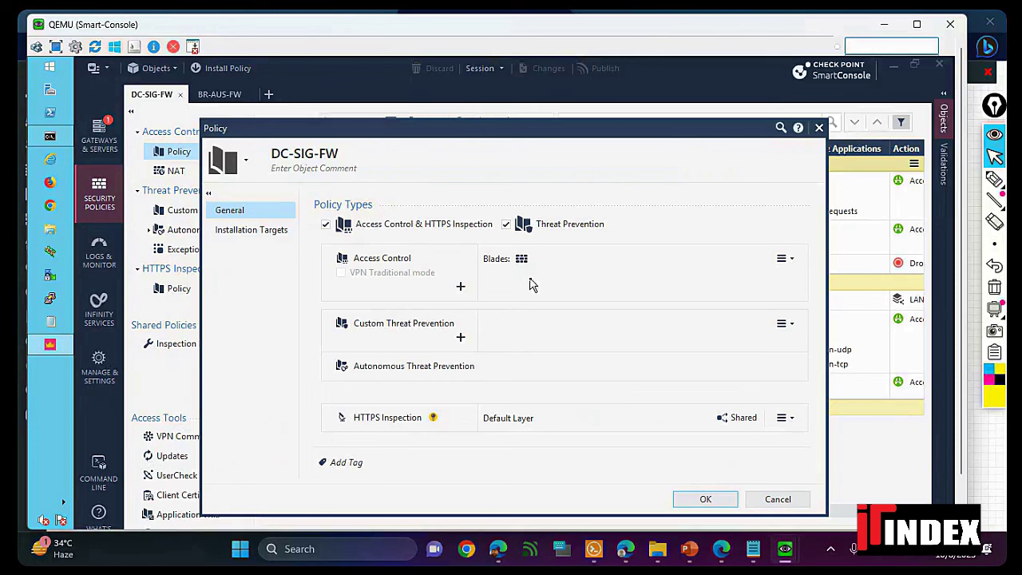
{"action": "left_click", "coordinate": [785, 260]}
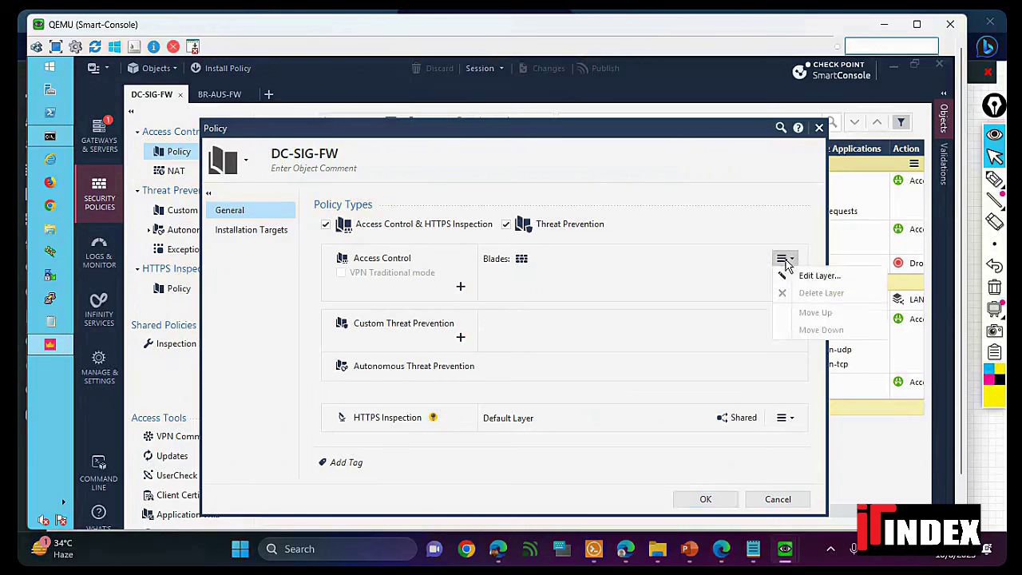
{"action": "left_click", "coordinate": [612, 276]}
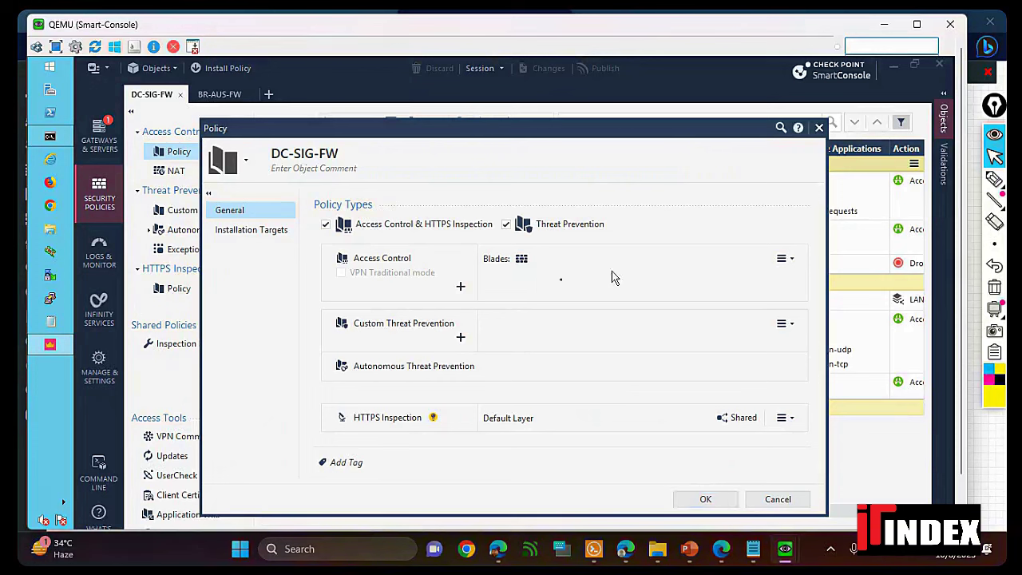
- Add an Access Control layer named URL-APP with only the Applications & URL Filtering blade and Accept as its implicit cleanup action
{"action": "left_click", "coordinate": [460, 287]}
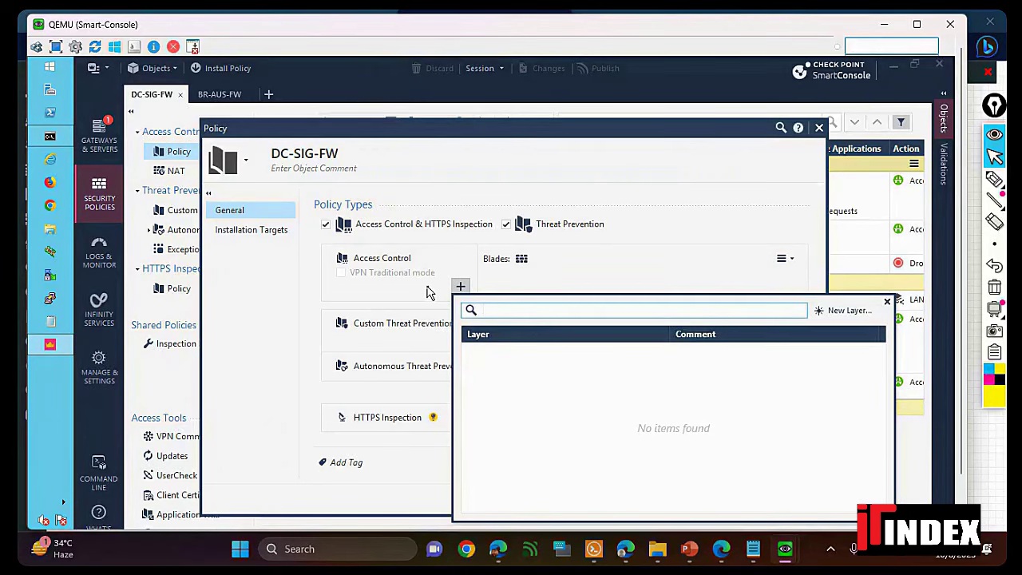
{"action": "left_click", "coordinate": [847, 311]}
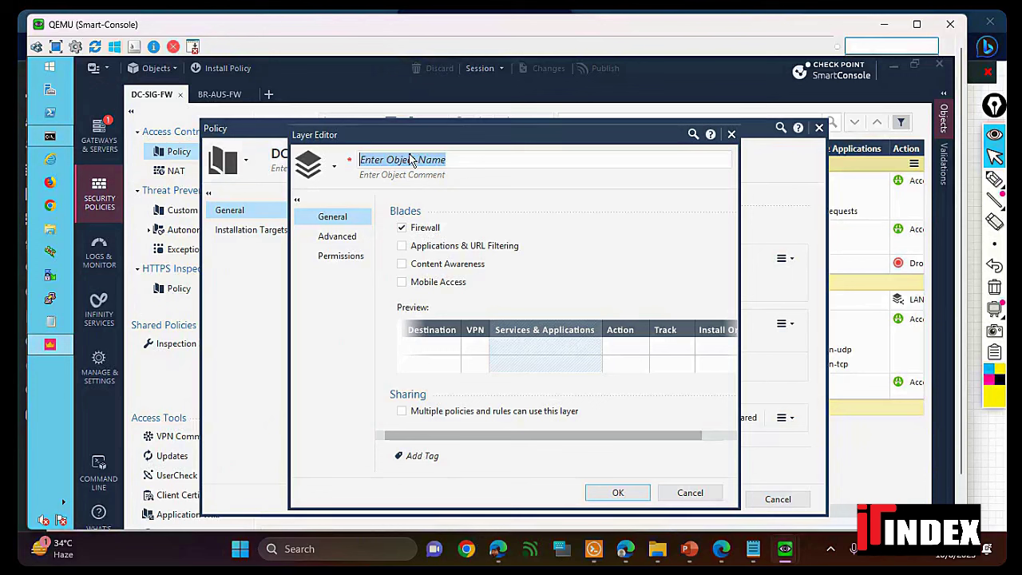
{"action": "type", "text": "URL-A"}
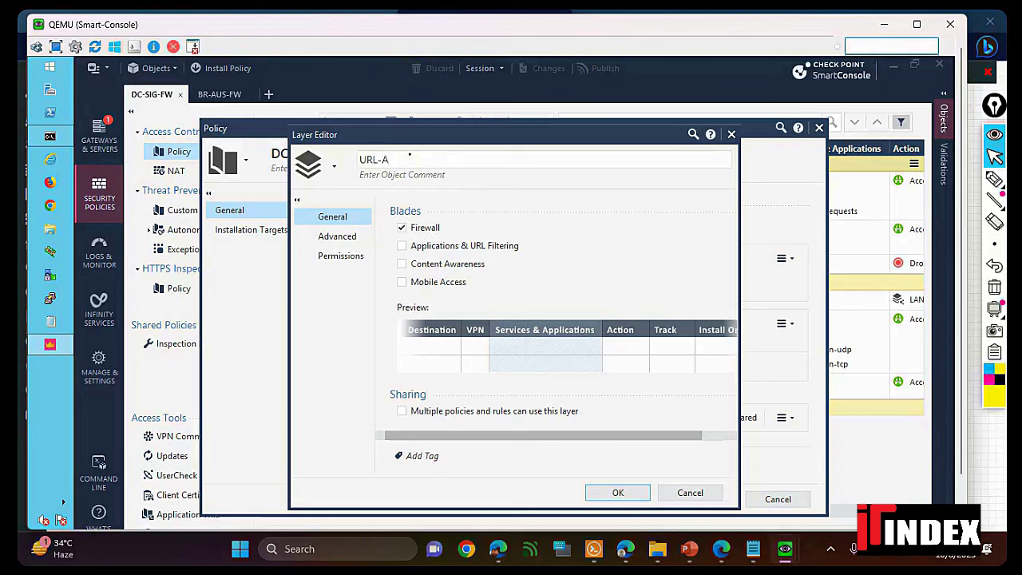
{"action": "type", "text": "PP"}
{"action": "left_click", "coordinate": [401, 240]}
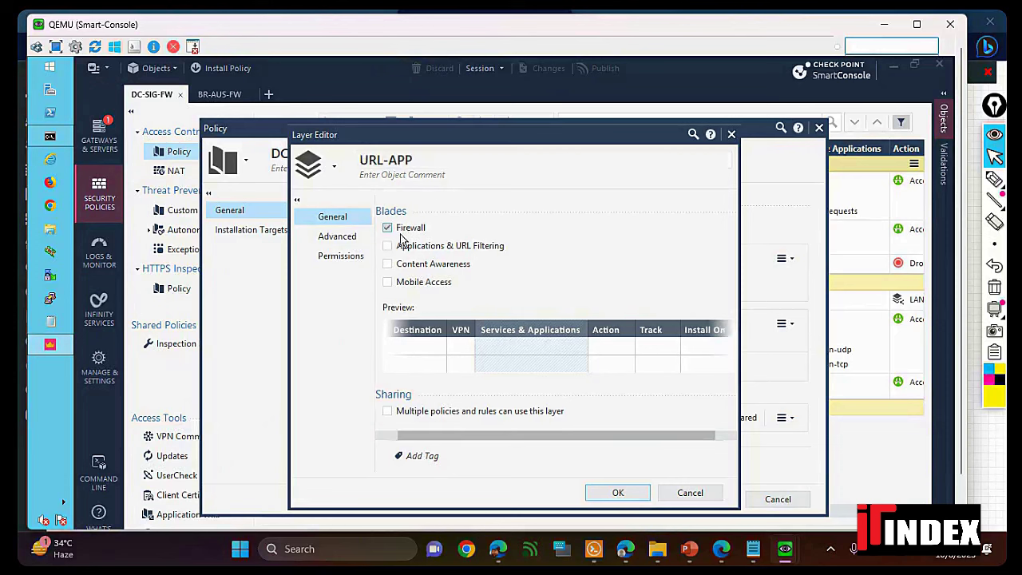
{"action": "left_click", "coordinate": [400, 233]}
{"action": "left_click", "coordinate": [389, 247]}
{"action": "left_click", "coordinate": [337, 236]}
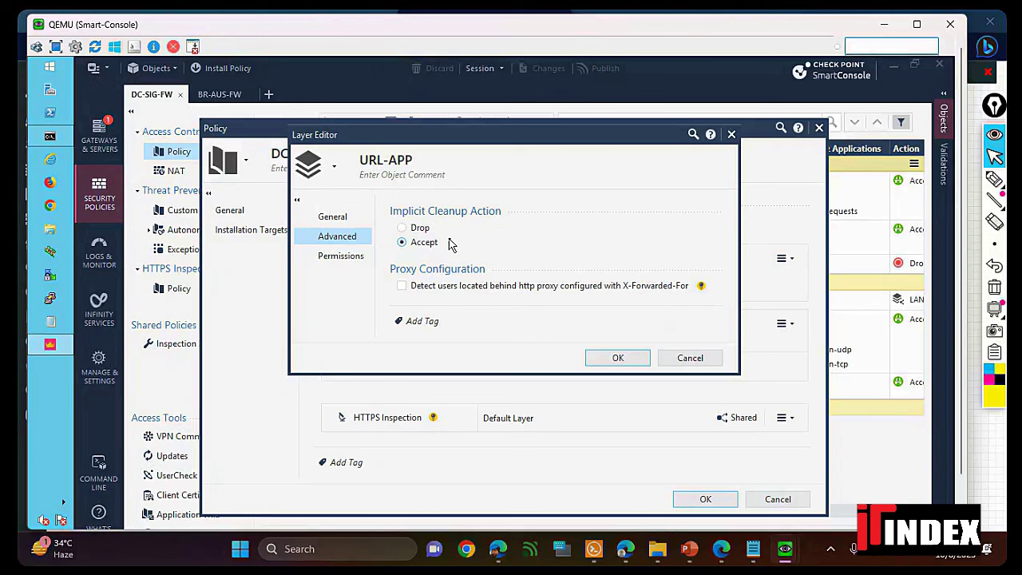
{"action": "left_click", "coordinate": [620, 358]}
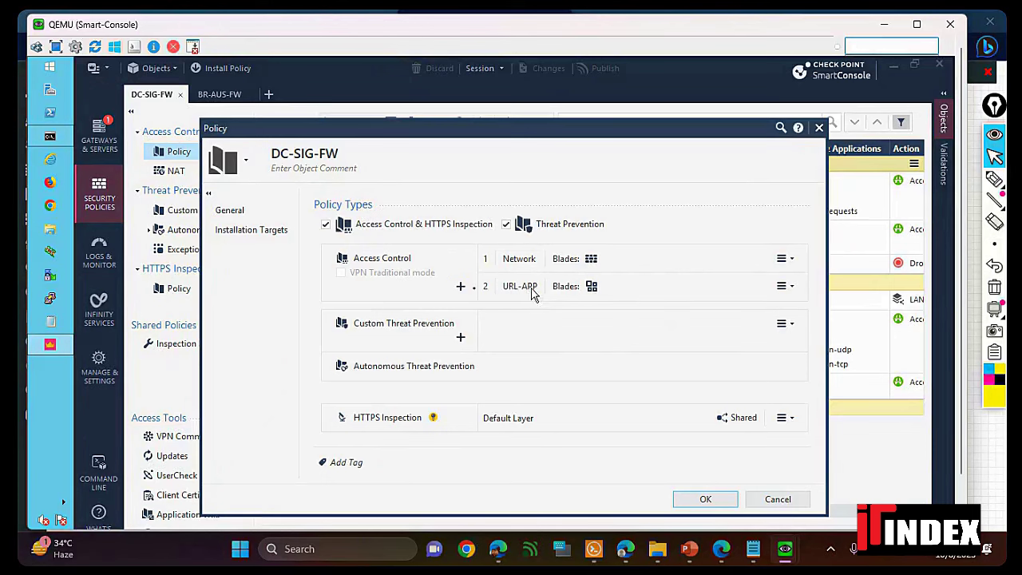
- Add an Access Control layer named Content with only the Content Awareness blade and Accept as its implicit cleanup action
{"action": "left_click", "coordinate": [461, 287]}
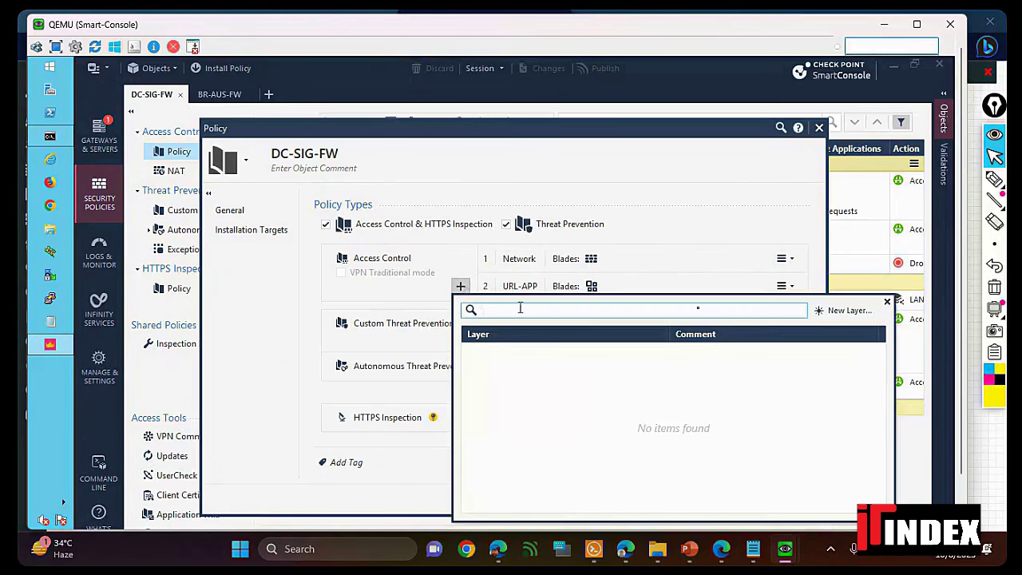
{"action": "left_click", "coordinate": [821, 310]}
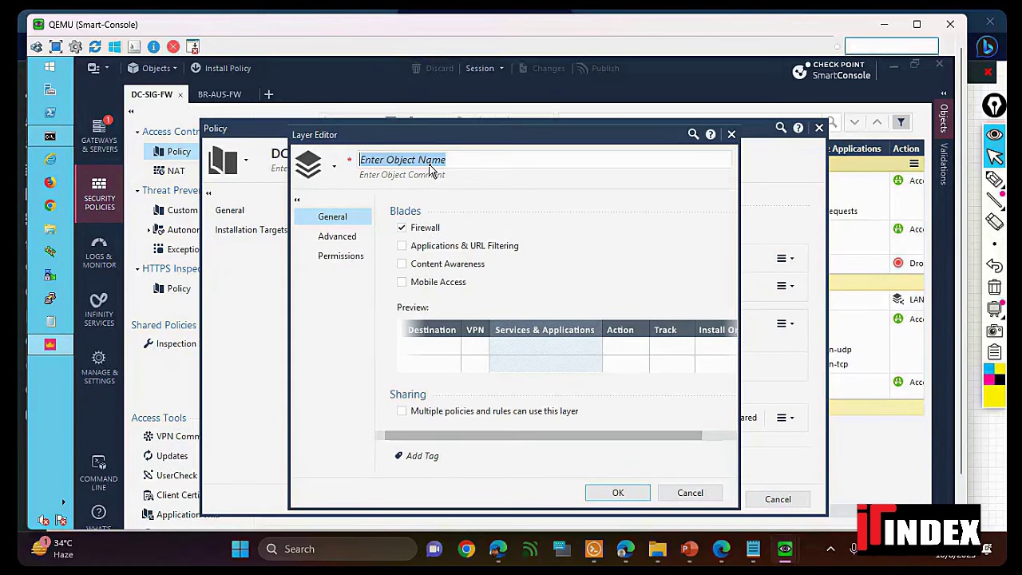
{"action": "type", "text": "Content"}
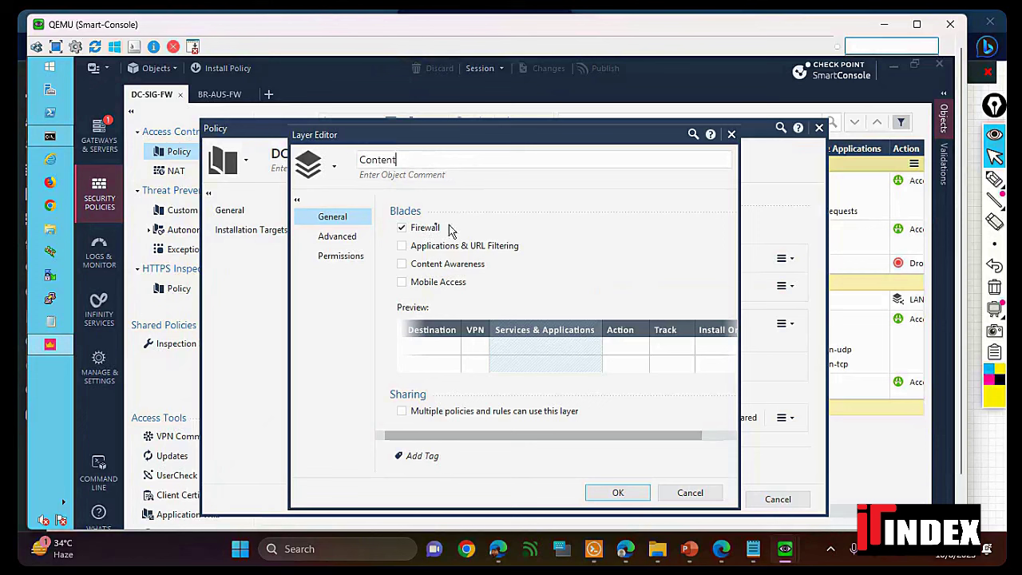
{"action": "left_click", "coordinate": [402, 227]}
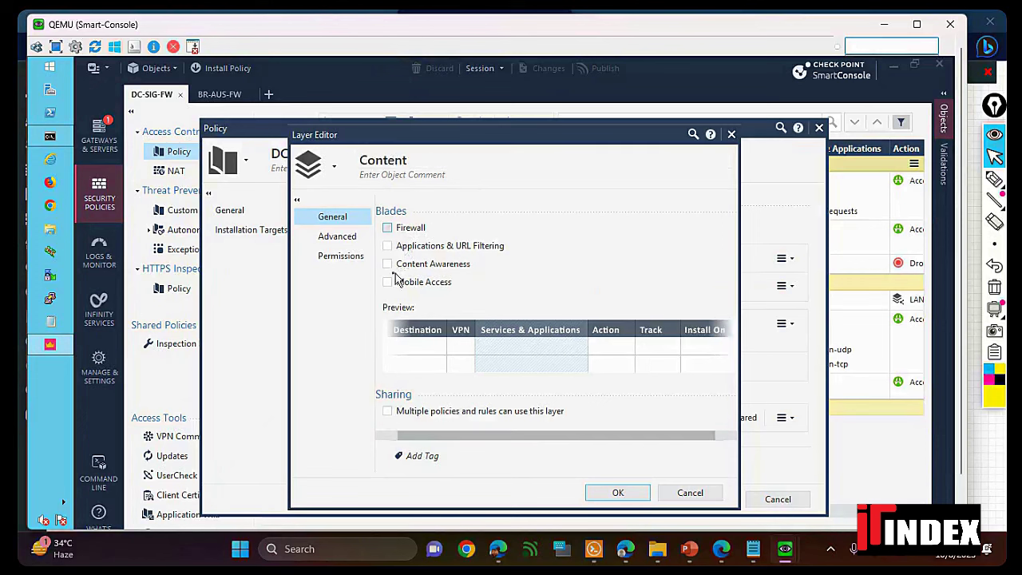
{"action": "left_click", "coordinate": [393, 265]}
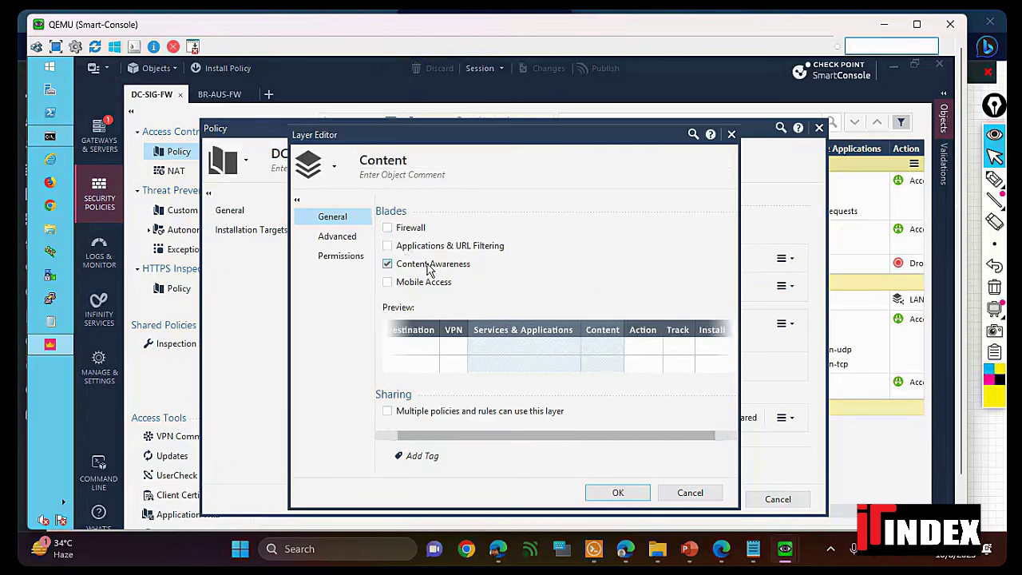
{"action": "left_click", "coordinate": [333, 238]}
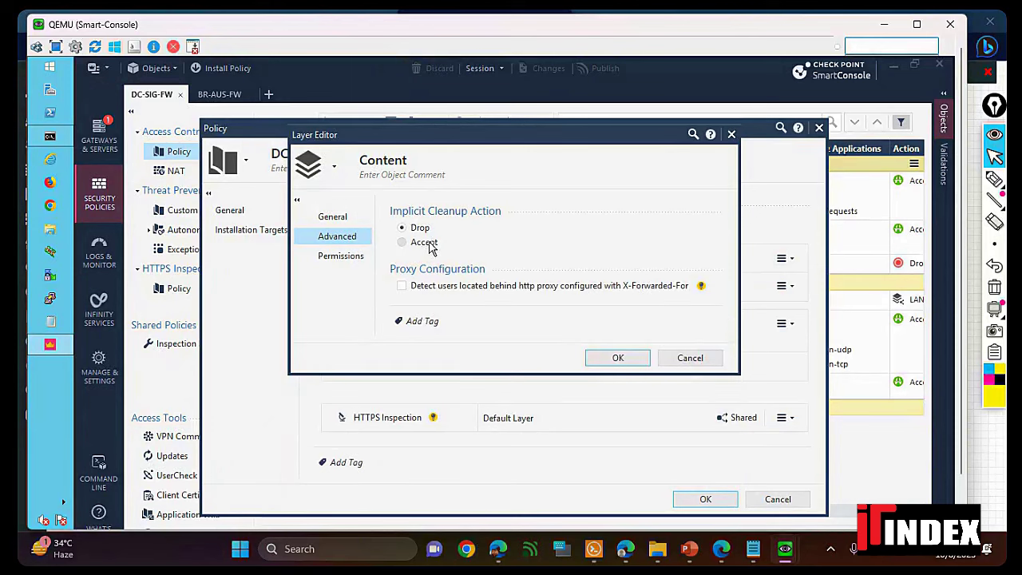
{"action": "left_click", "coordinate": [430, 245]}
{"action": "left_click", "coordinate": [614, 357]}
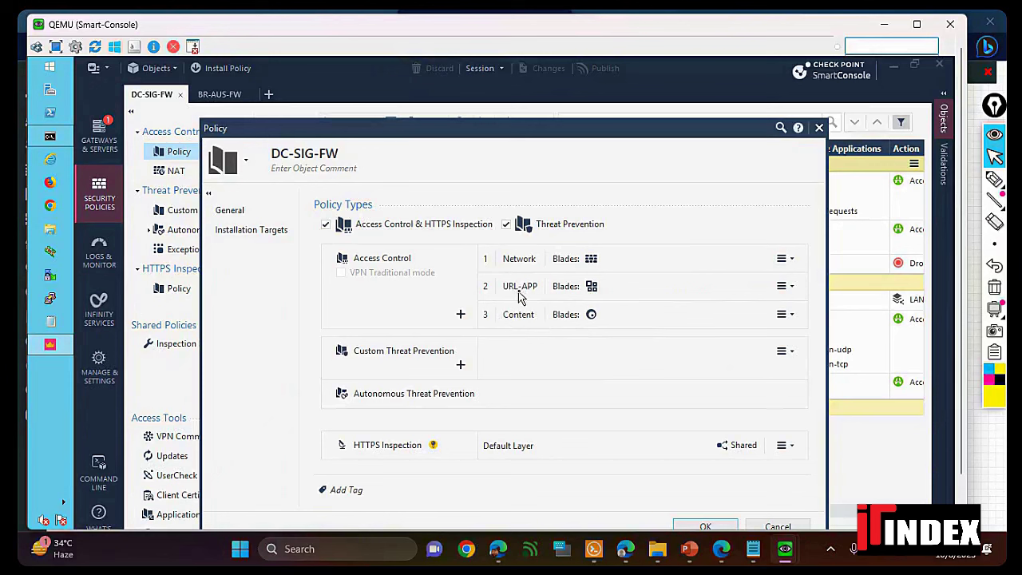
- Reorder the Access Control layers so that URL-APP is first and Content second, both above Network
{"action": "left_click", "coordinate": [791, 288]}
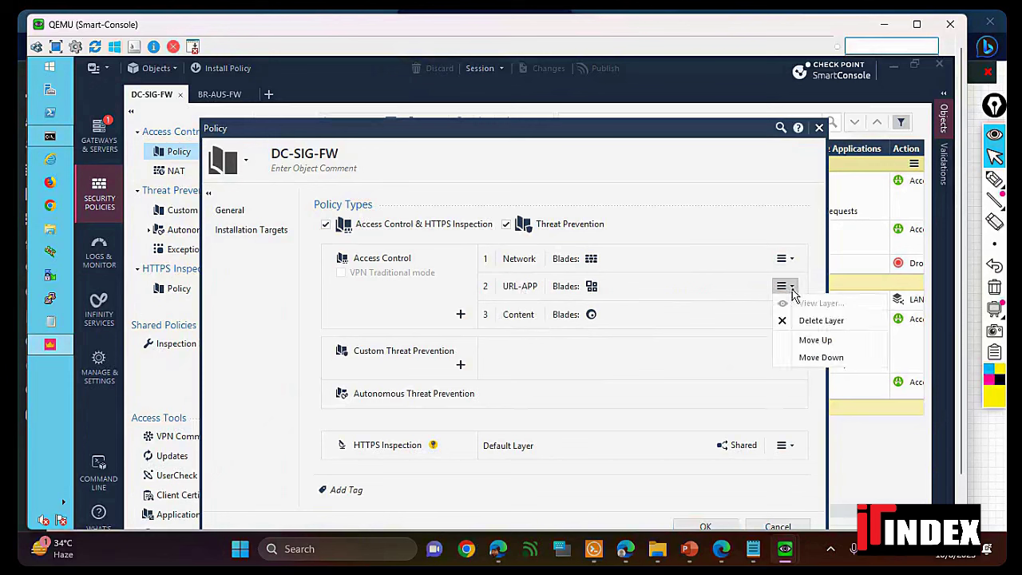
{"action": "left_click", "coordinate": [816, 342]}
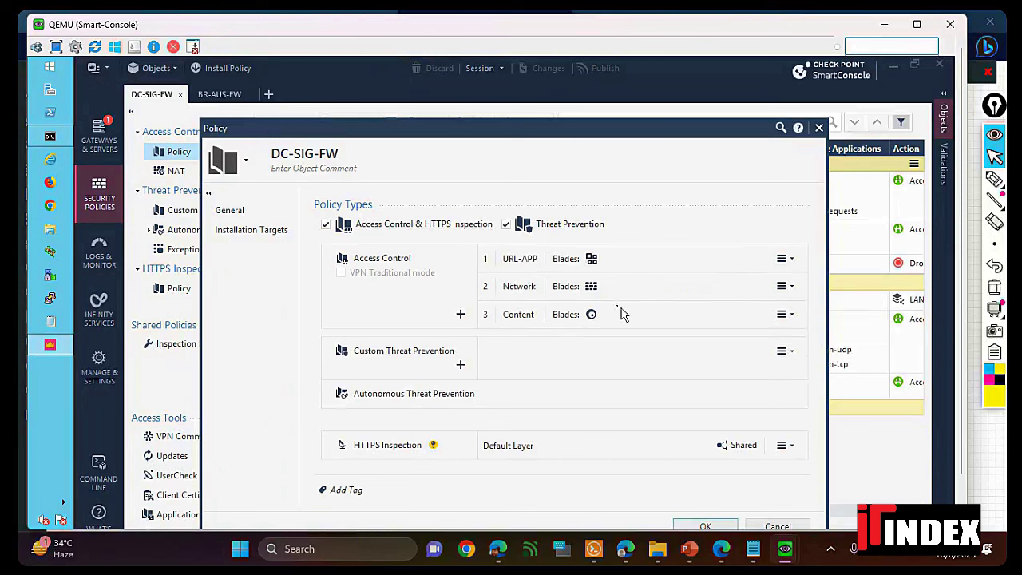
{"action": "left_click", "coordinate": [784, 318]}
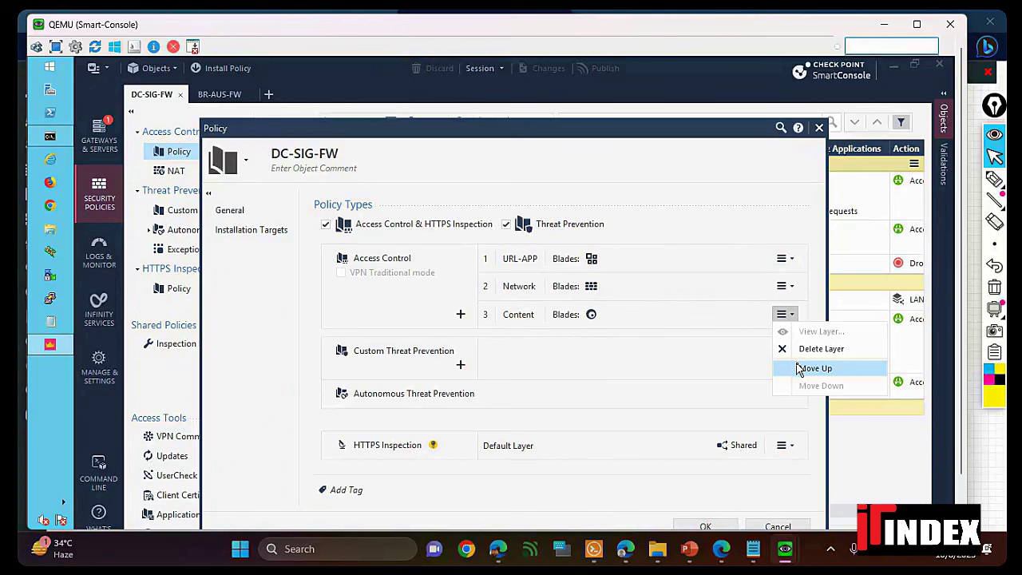
{"action": "left_click", "coordinate": [814, 368]}
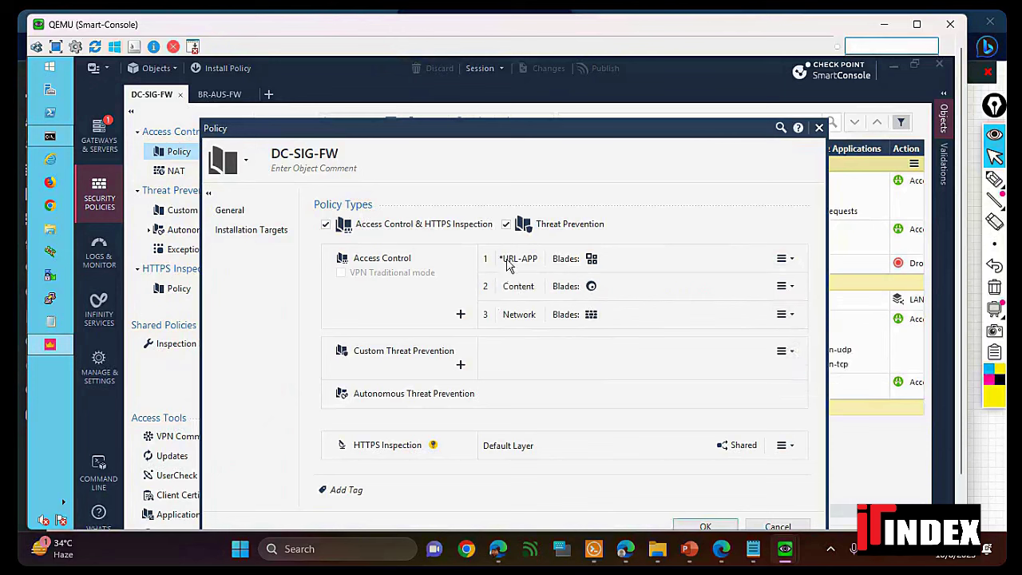
{"action": "left_click", "coordinate": [994, 179]}
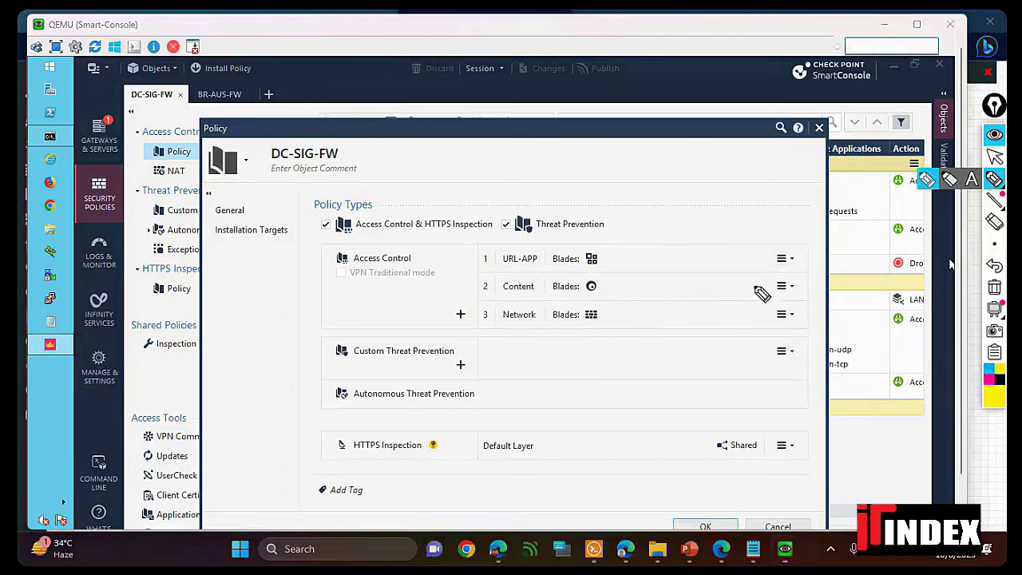
{"action": "mouse_move", "coordinate": [543, 254]}
{"action": "left_mouse_down"}
{"action": "mouse_move", "coordinate": [511, 271]}
{"action": "mouse_move", "coordinate": [531, 249]}
{"action": "mouse_move", "coordinate": [545, 257]}
{"action": "mouse_move", "coordinate": [465, 262]}
{"action": "mouse_move", "coordinate": [465, 291]}
{"action": "mouse_move", "coordinate": [501, 289]}
{"action": "left_mouse_up"}
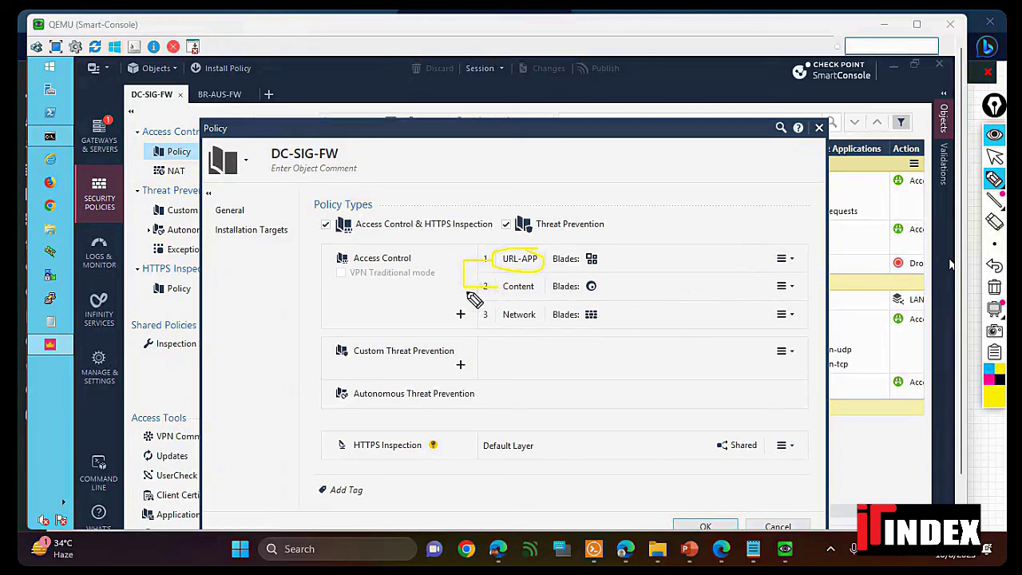
{"action": "mouse_move", "coordinate": [499, 290]}
{"action": "left_mouse_down"}
{"action": "mouse_move", "coordinate": [463, 318]}
{"action": "mouse_move", "coordinate": [490, 313]}
{"action": "left_mouse_up"}
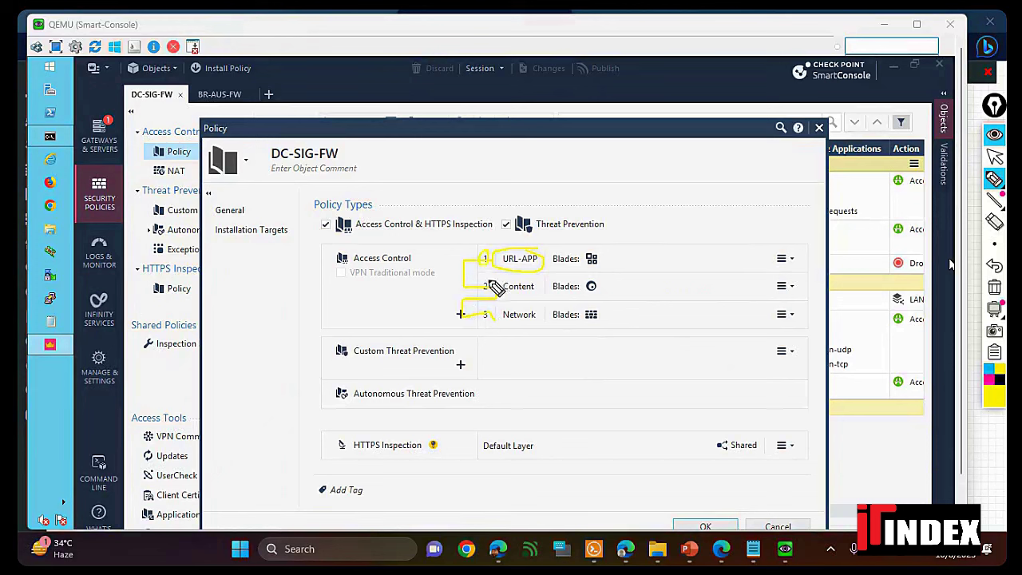
{"action": "mouse_move", "coordinate": [495, 295]}
{"action": "left_mouse_down"}
{"action": "mouse_move", "coordinate": [490, 317]}
{"action": "mouse_move", "coordinate": [478, 315]}
{"action": "left_mouse_up"}
{"action": "left_click", "coordinate": [995, 289]}
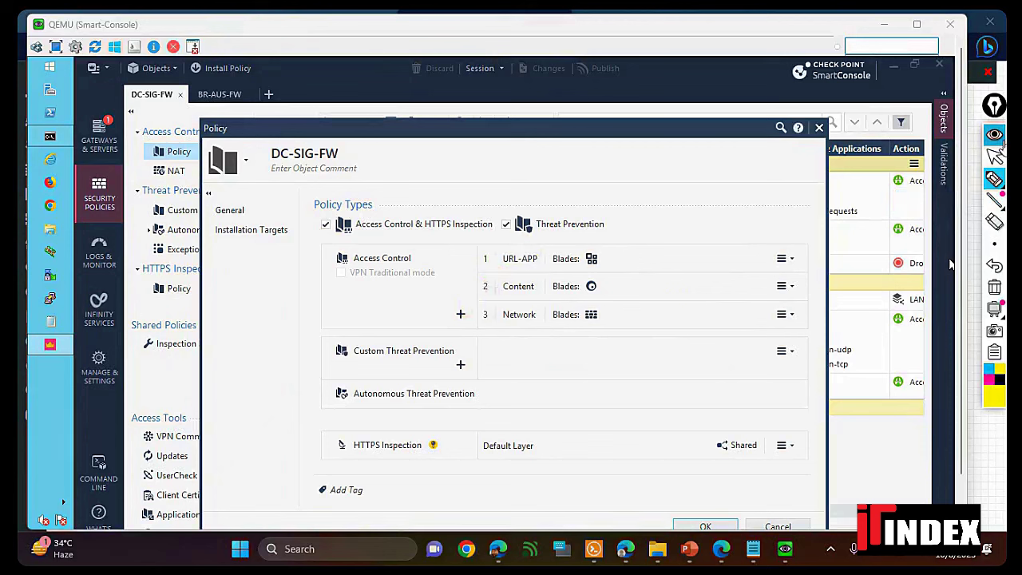
{"action": "left_click", "coordinate": [995, 157]}
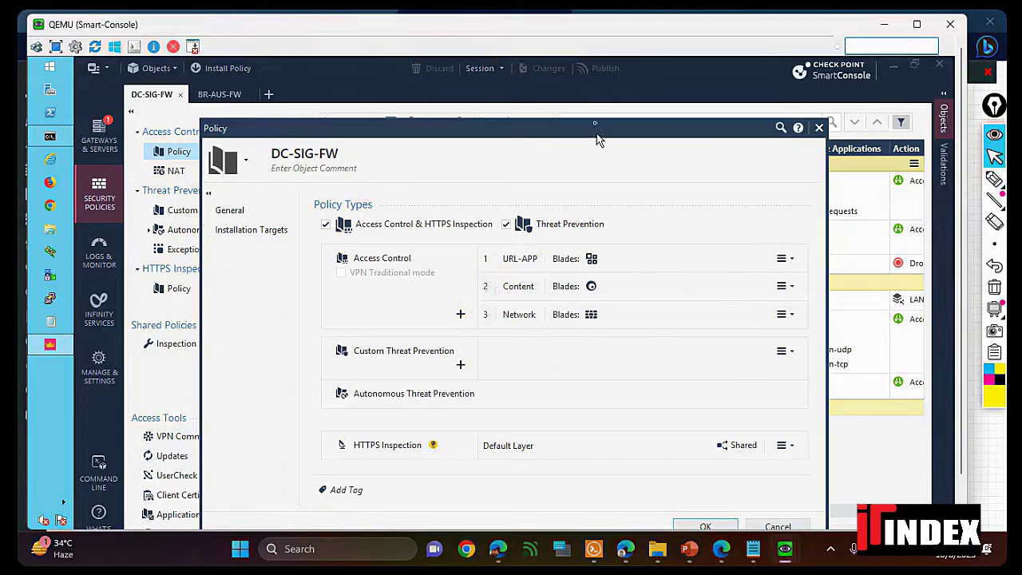
- Apply the ordered Access Control layers URL-APP, Content and Network to the DC-SIG-FW policy
{"action": "left_click_drag", "start_coordinate": [598, 134], "coordinate": [650, 96]}
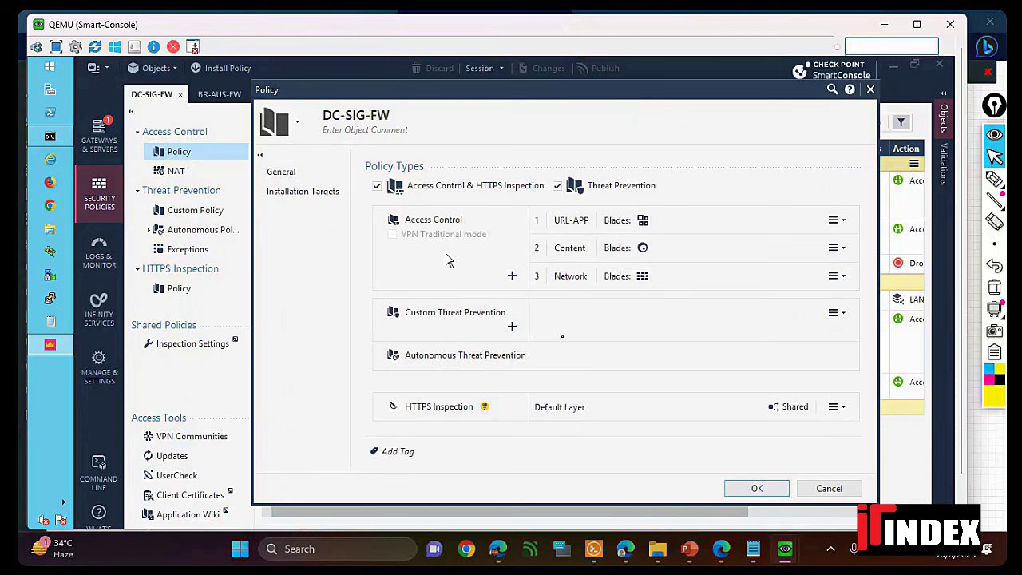
{"action": "left_click", "coordinate": [759, 489]}
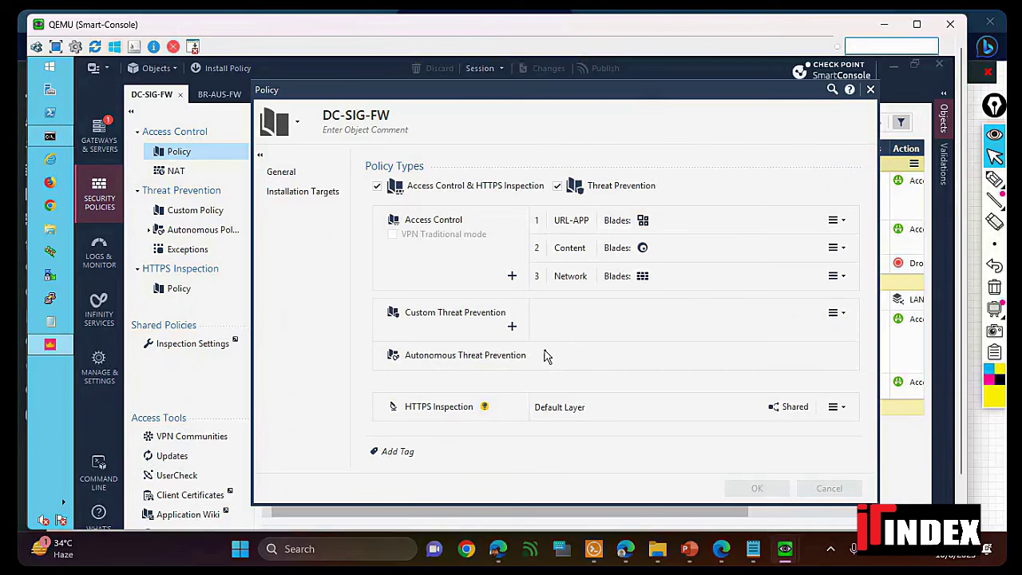
{"action": "mouse_move", "coordinate": [545, 357]}
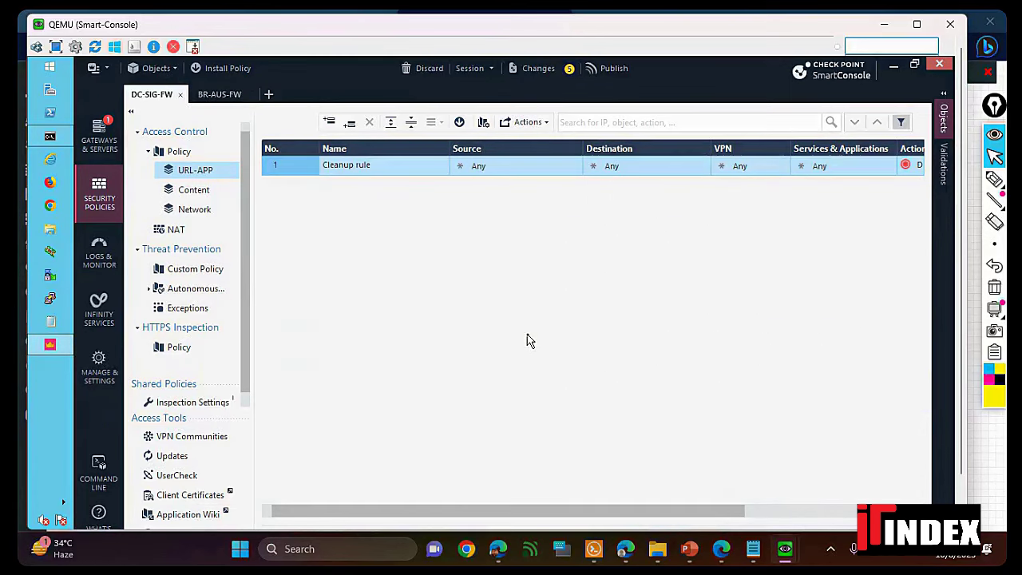
{"action": "left_click", "coordinate": [926, 178]}
{"action": "mouse_move", "coordinate": [192, 162]}
{"action": "left_mouse_down"}
{"action": "mouse_move", "coordinate": [160, 180]}
{"action": "mouse_move", "coordinate": [169, 215]}
{"action": "mouse_move", "coordinate": [228, 184]}
{"action": "mouse_move", "coordinate": [195, 165]}
{"action": "mouse_move", "coordinate": [262, 171]}
{"action": "mouse_move", "coordinate": [262, 193]}
{"action": "mouse_move", "coordinate": [237, 208]}
{"action": "mouse_move", "coordinate": [268, 207]}
{"action": "left_mouse_up"}
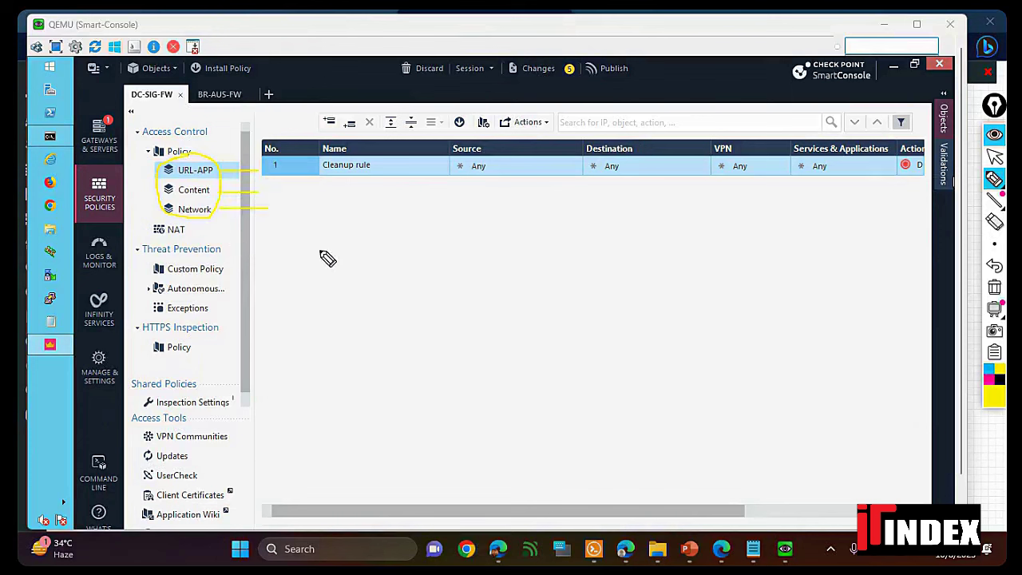